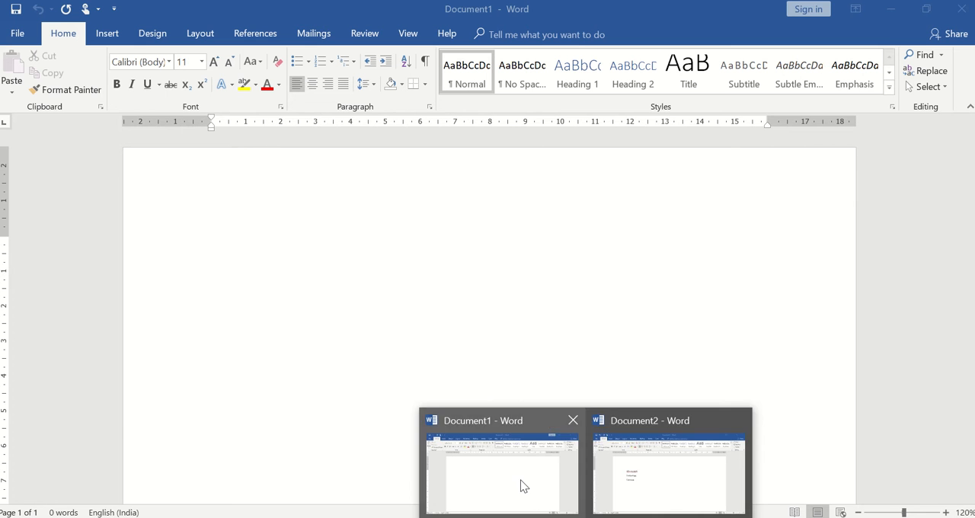
Step: Switch to the blank Document1 and enter "Alltodaytech" as its first line, followed by a new line
click(522, 484)
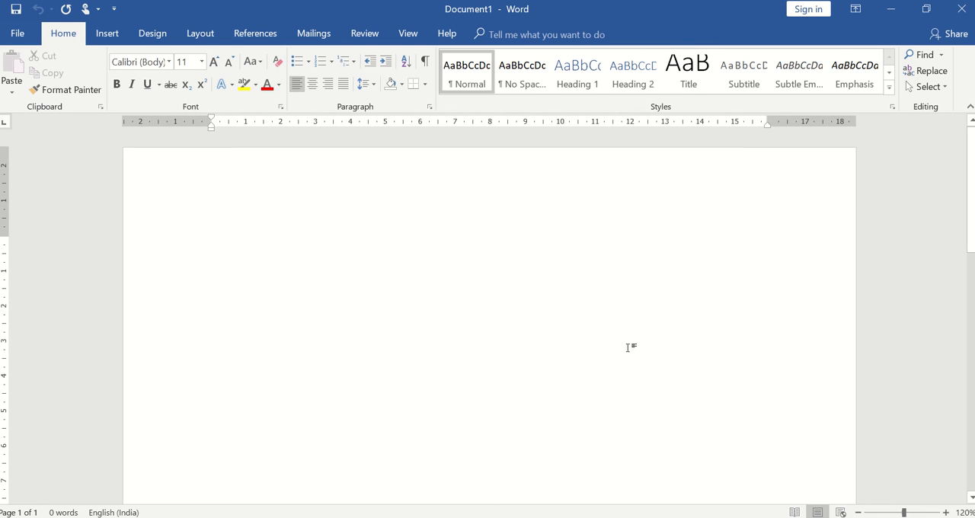
text(A)
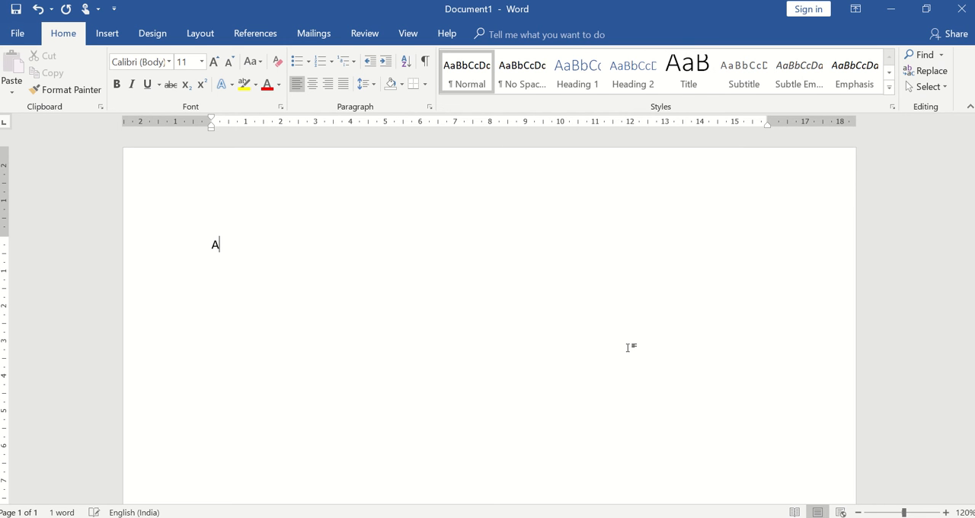
text(lltodaytech)
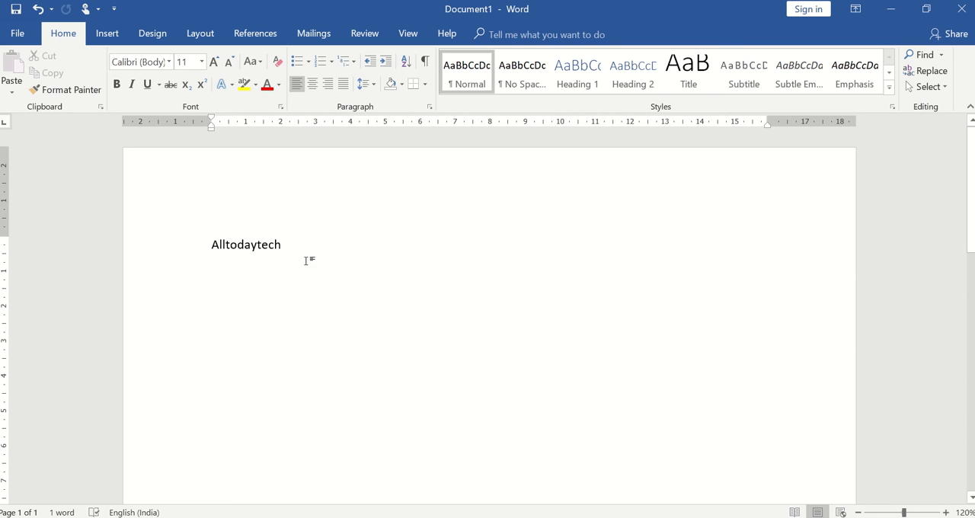
key(Return)
key(Return)
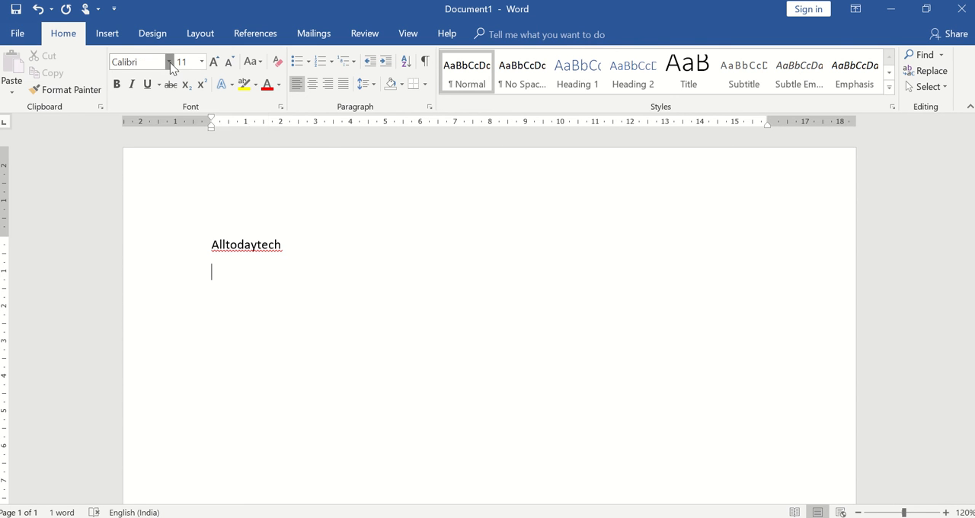
Step: Add a second line reading "Alltodaytech" in the Calibri Light (Headings) font and start a new line
click(170, 62)
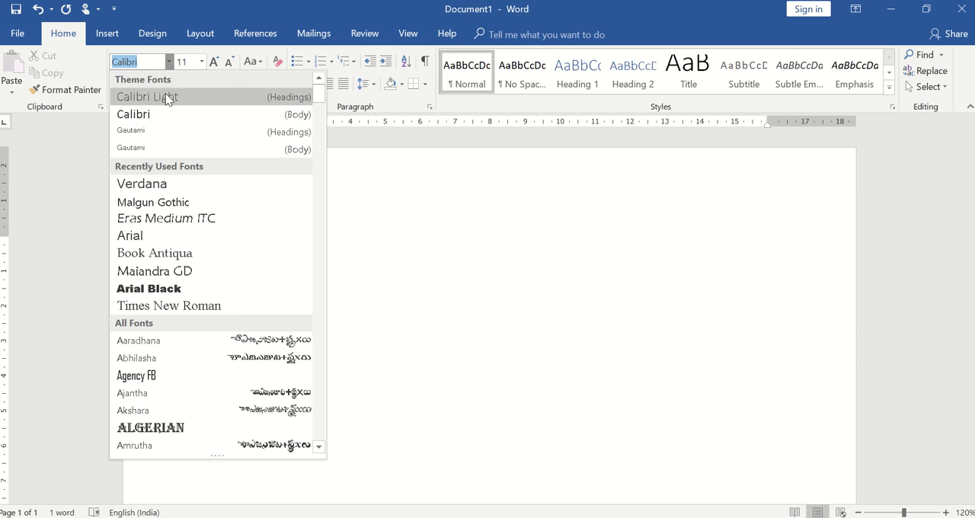
click(164, 96)
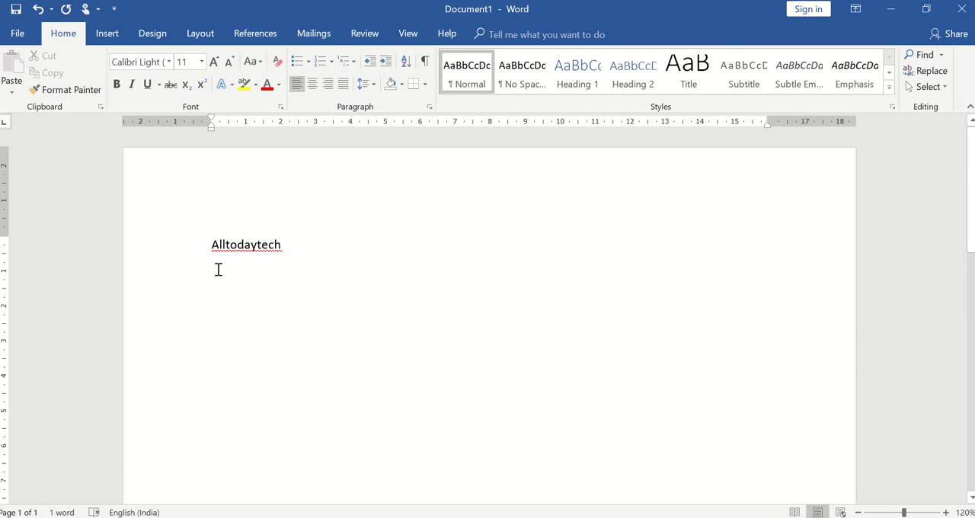
text(All)
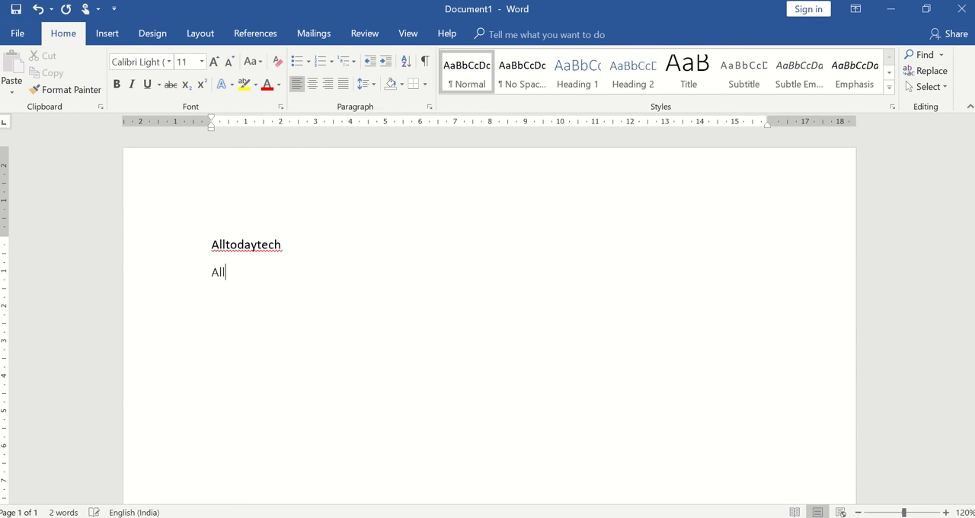
text(todaytech)
key(Return)
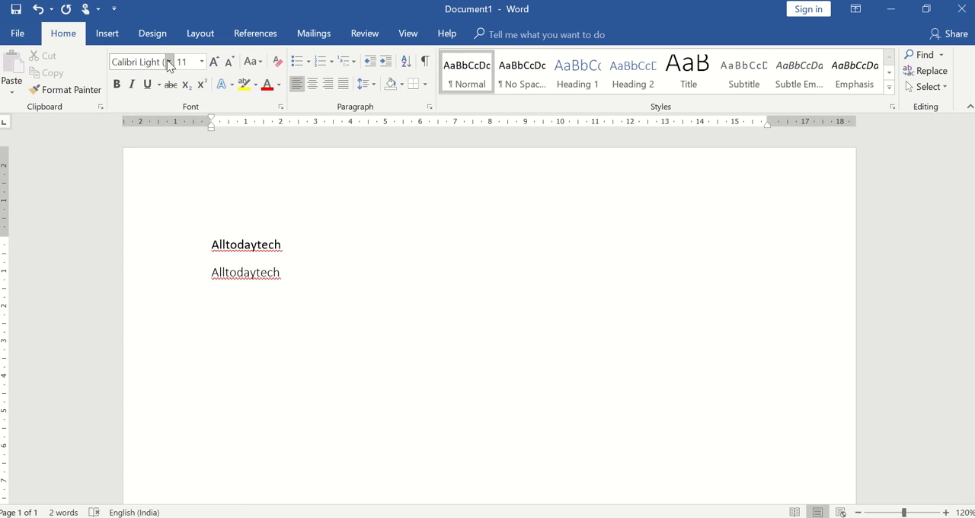
Step: Add a third line reading "Alltodaytech" in the Gautami (Headings) font and start a new line
click(168, 62)
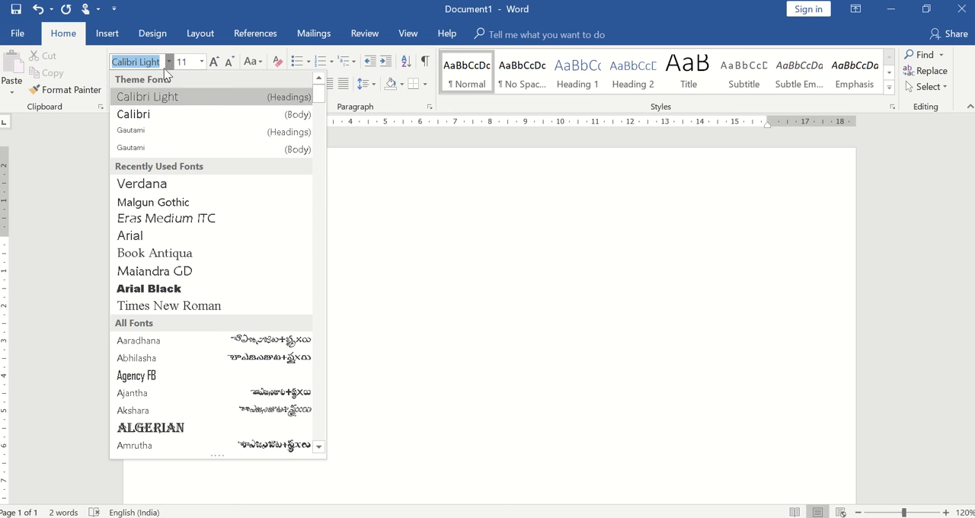
click(153, 135)
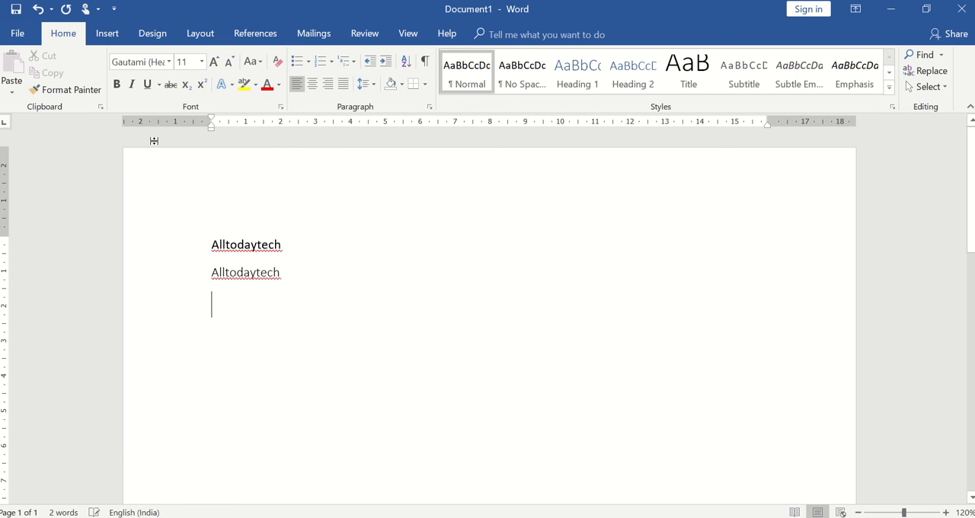
text(All)
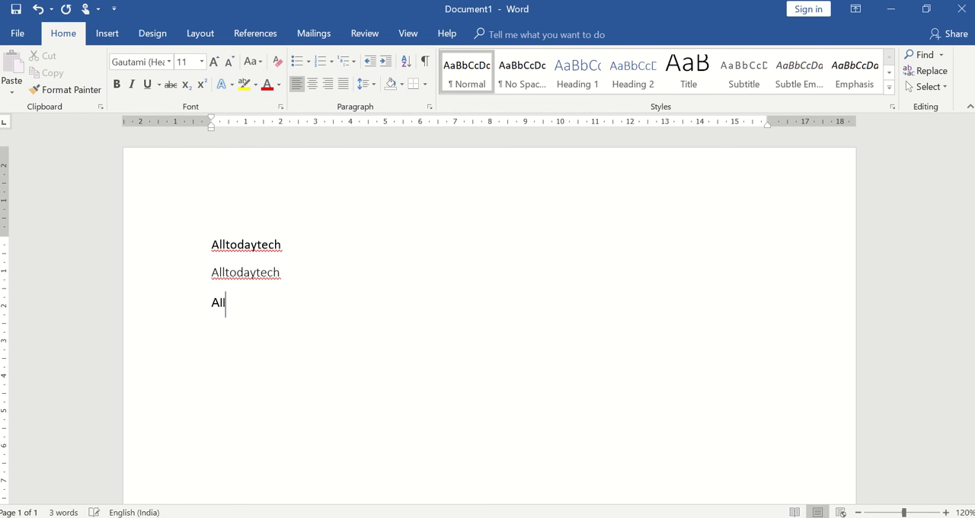
text(today)
key(BackSpace)
text(tech)
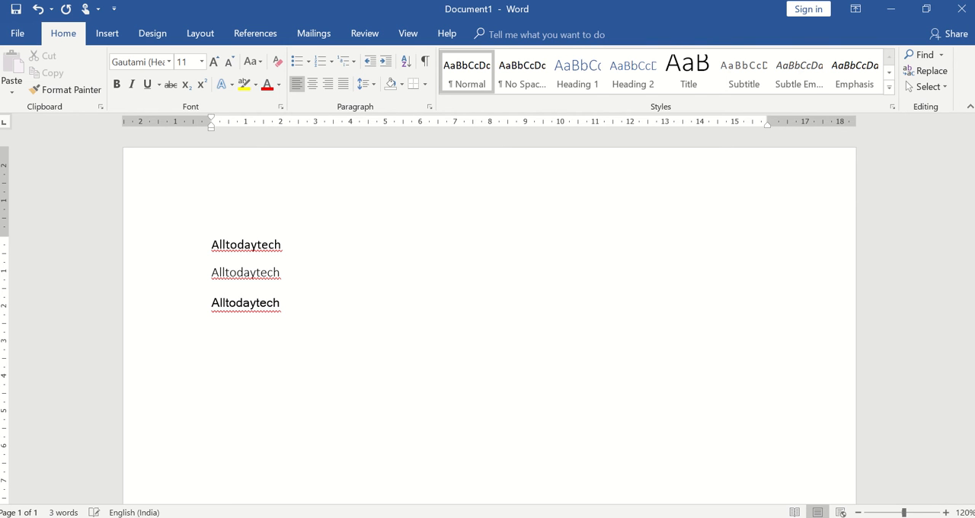
key(Return)
Step: Add a fourth line reading "Alltodaytech" in the Verdana font
click(170, 61)
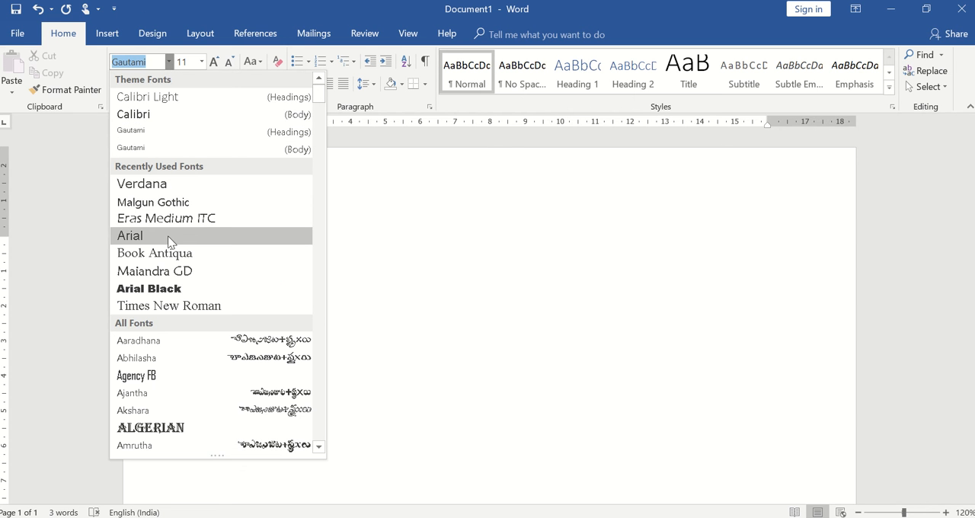
click(172, 185)
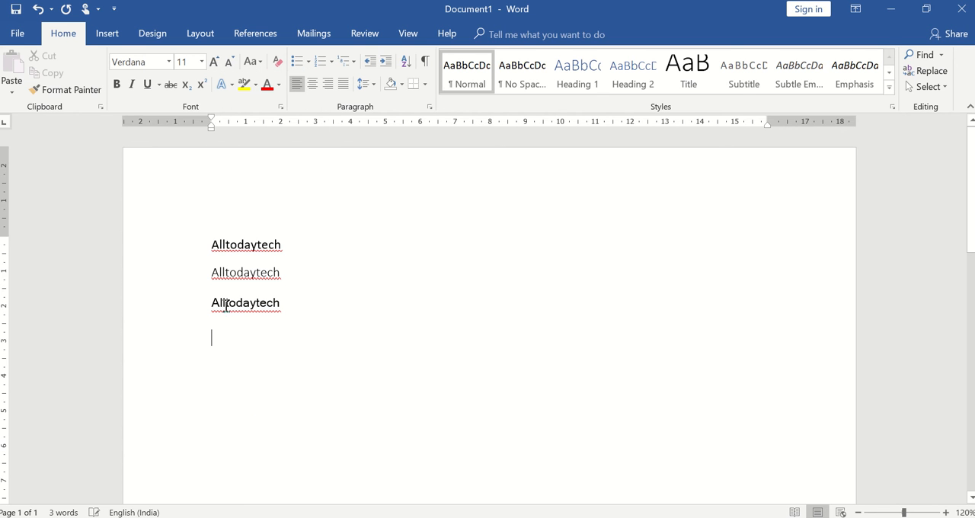
text(Al)
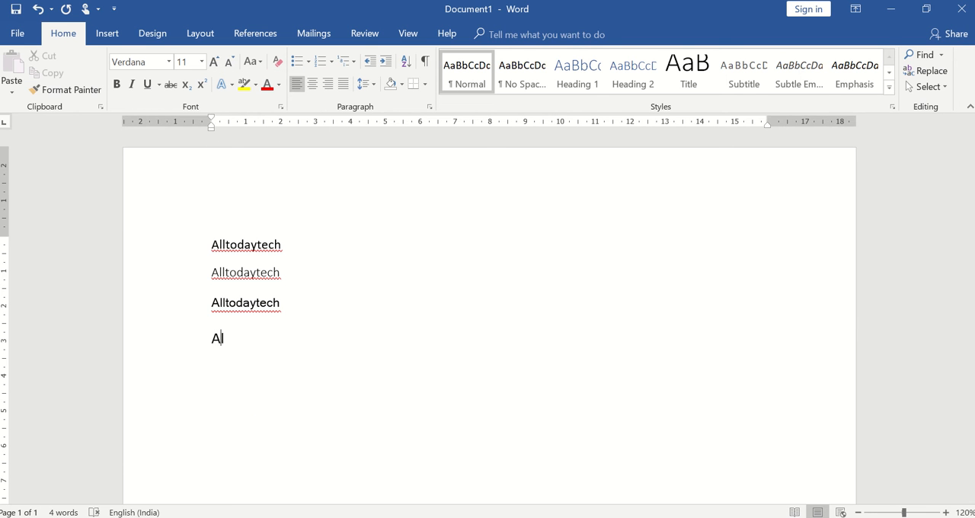
text(ltodaytech)
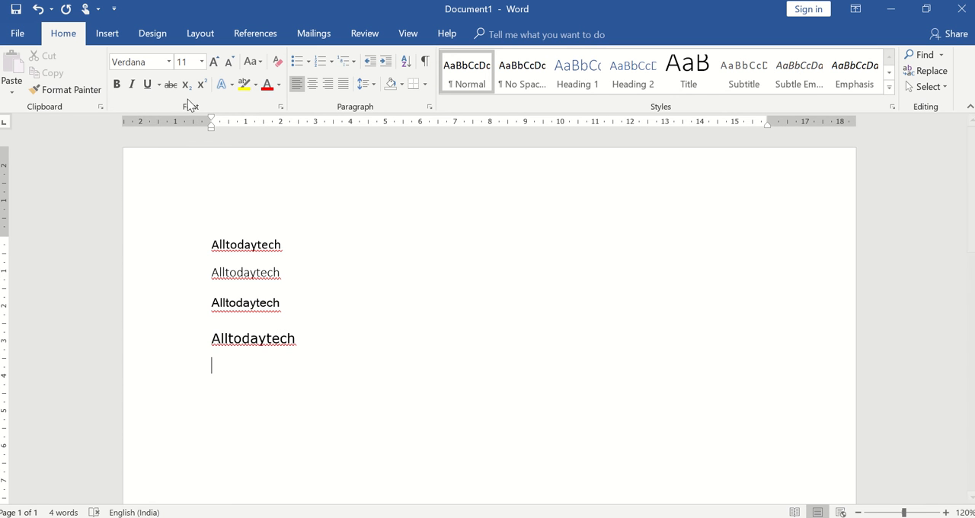
Step: Add a fifth line reading "Alltodaytech" in the Eras Medium ITC font and start a new line
click(169, 61)
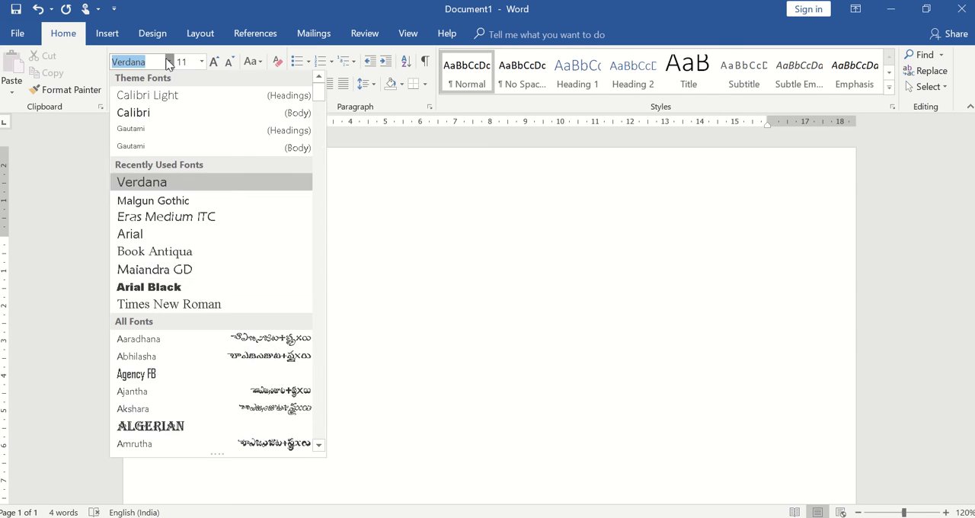
click(225, 222)
text(A)
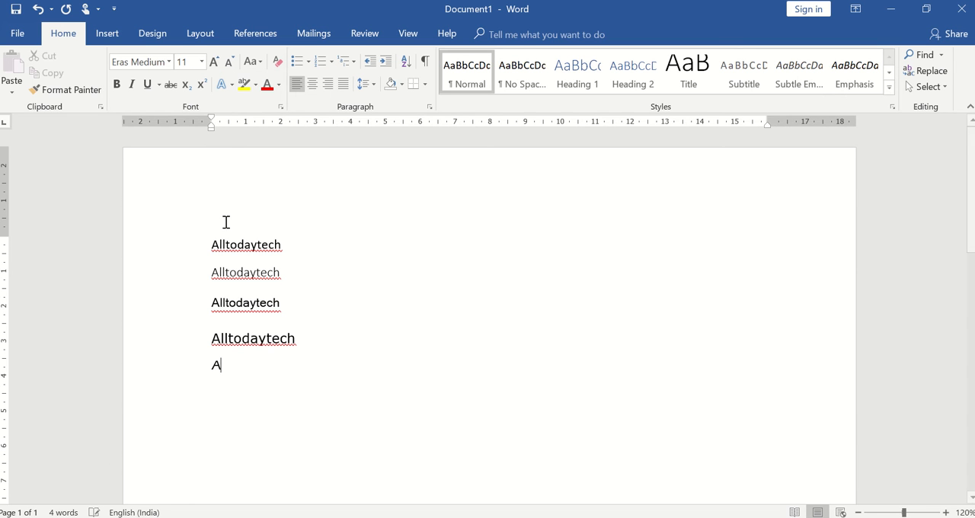
text(llto)
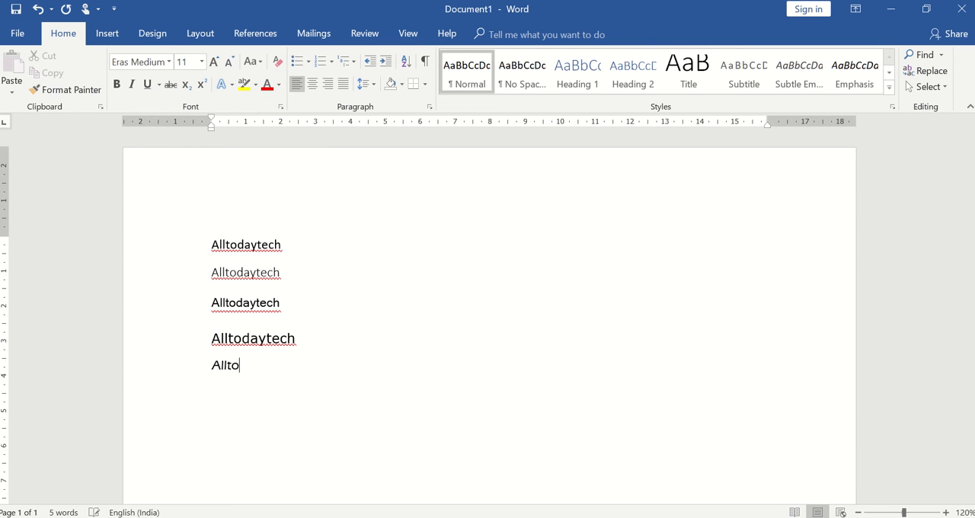
text(daytech)
key(Return)
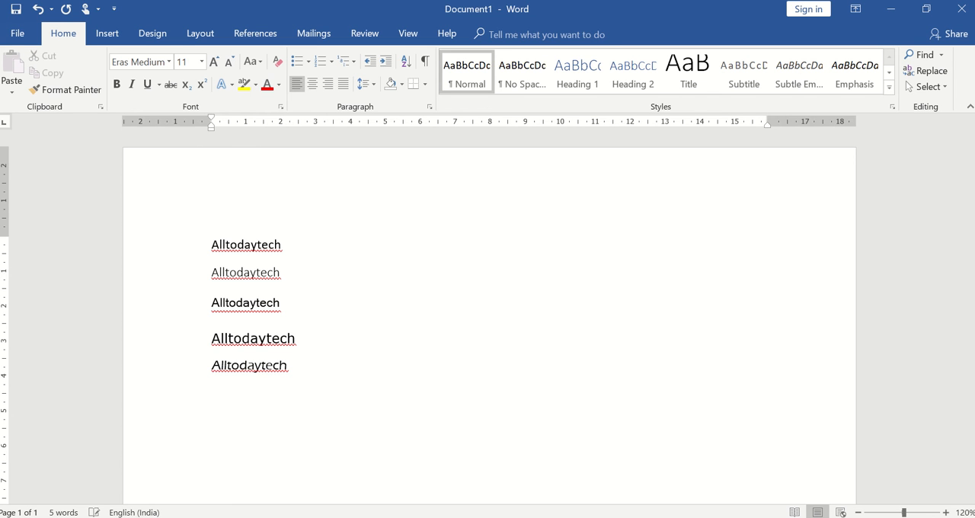
Step: Add a sixth line reading "Alltodaytech" in the Times New Roman font and start a new line
click(169, 62)
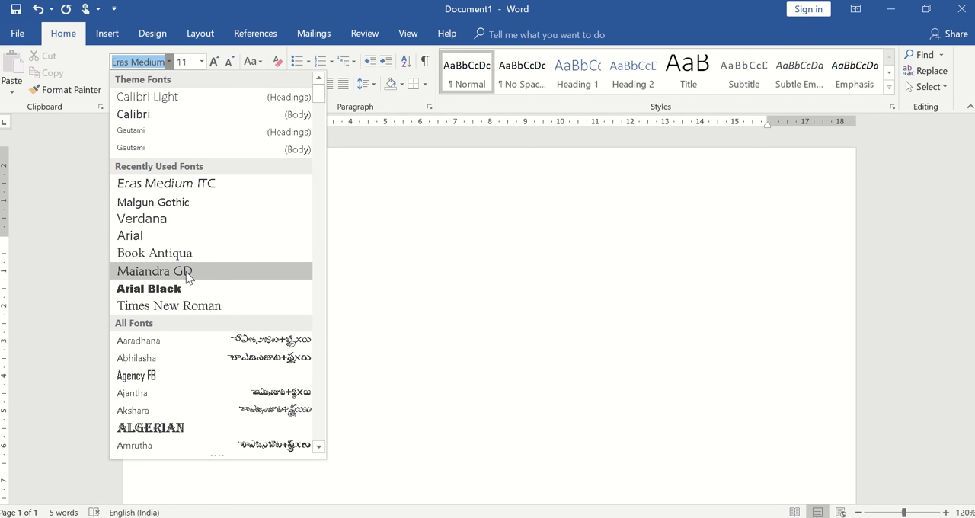
click(256, 299)
text(All)
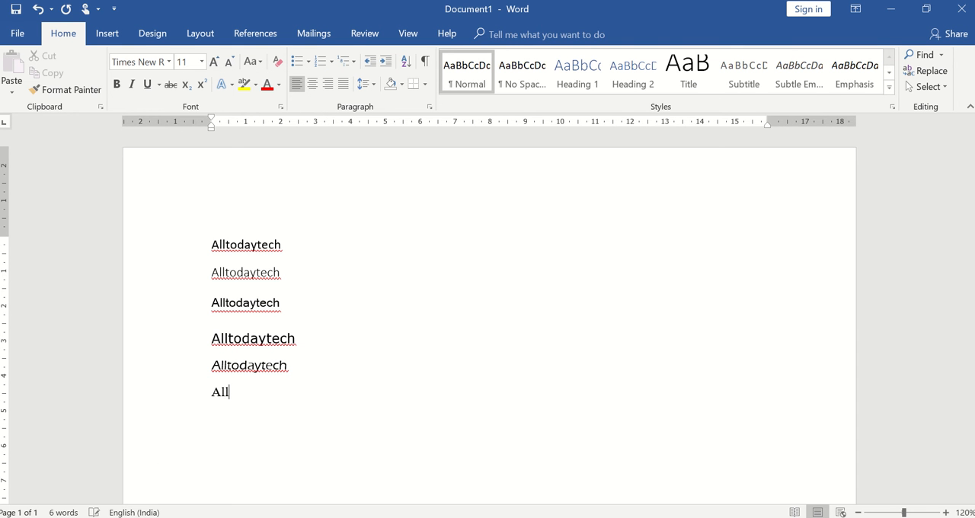
text(todaytech)
key(Return)
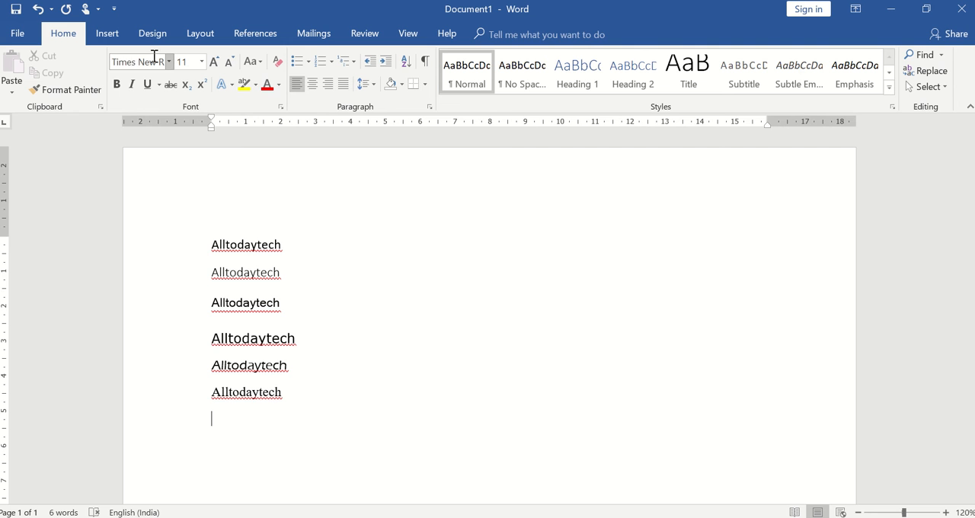
Step: Add a seventh line reading "Alltodaytech" in the Algerian font
click(154, 58)
click(169, 62)
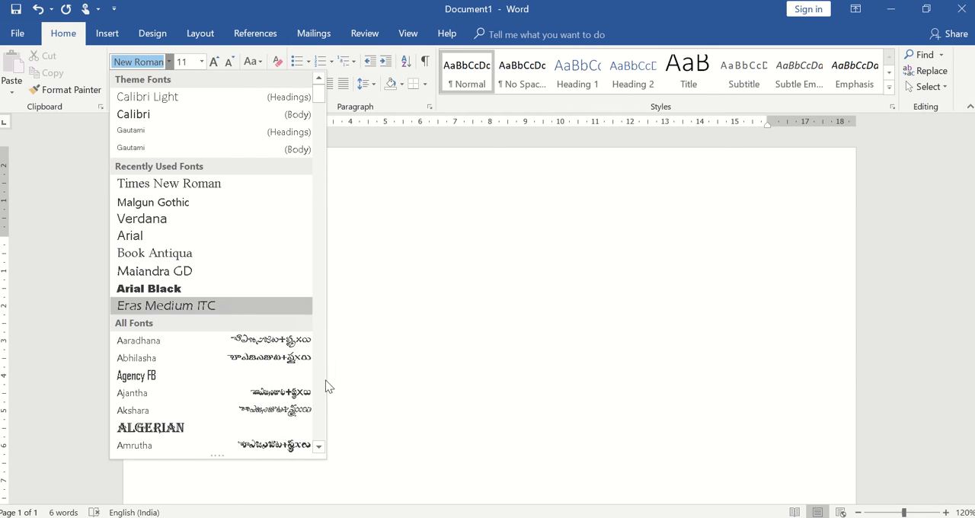
click(318, 448)
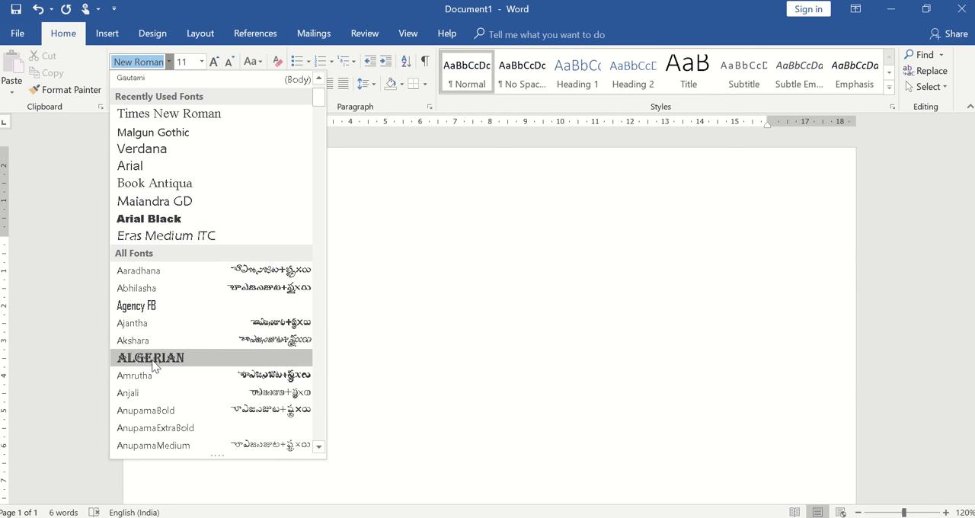
click(153, 358)
text(A)
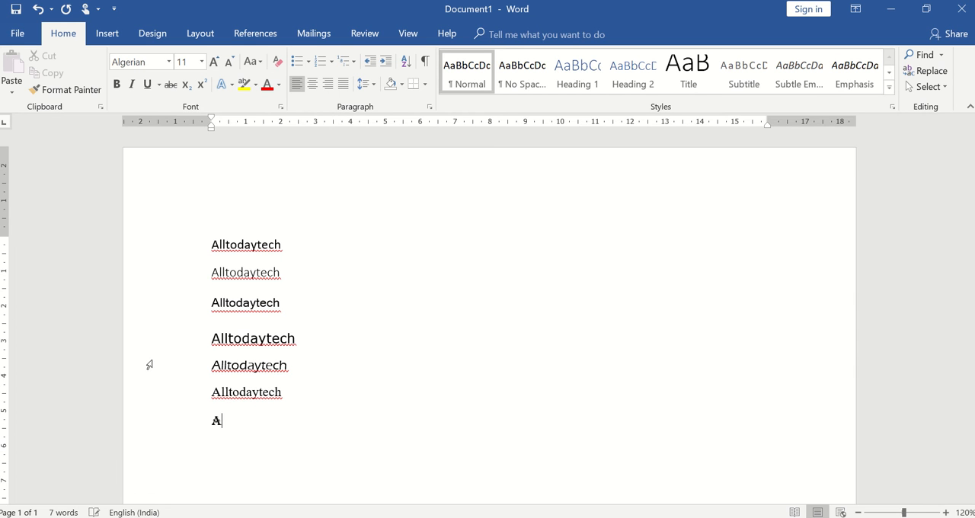
text(lltodaytech)
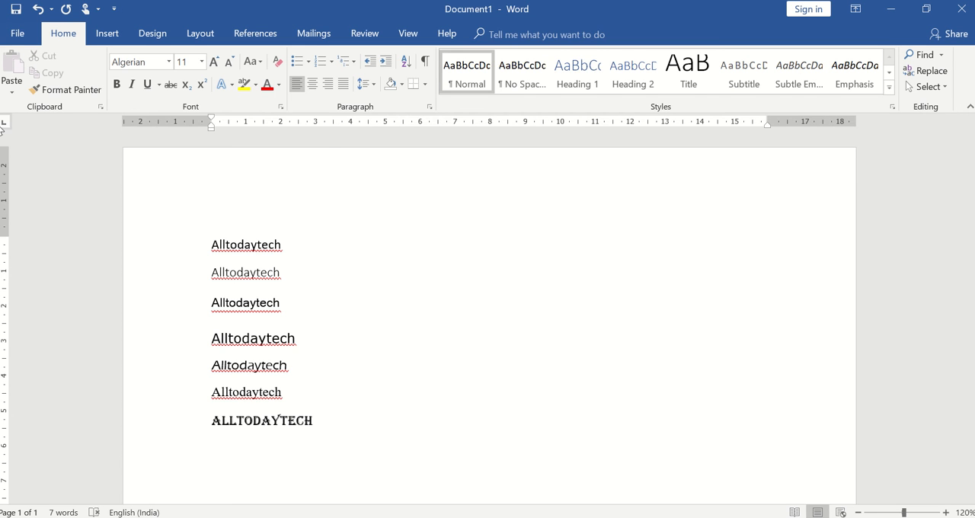
click(168, 64)
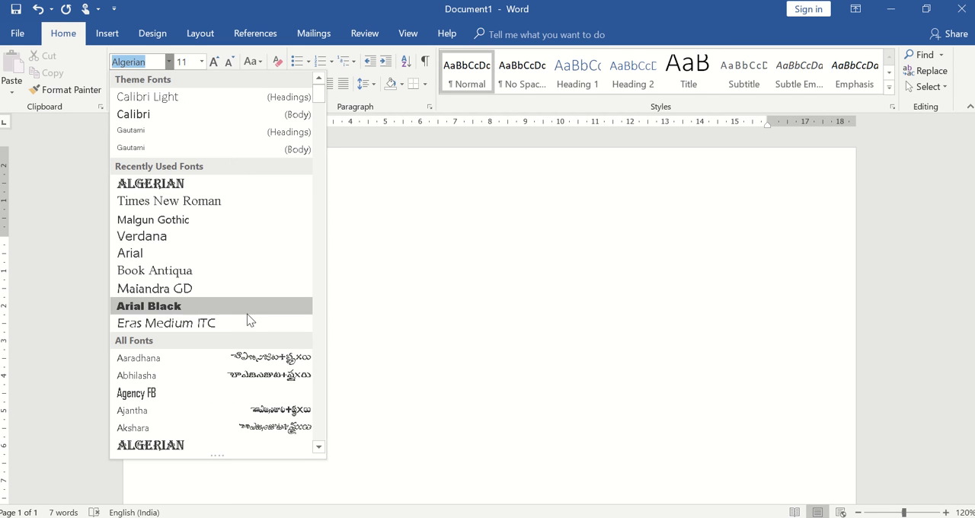
drag(318, 449, 319, 449)
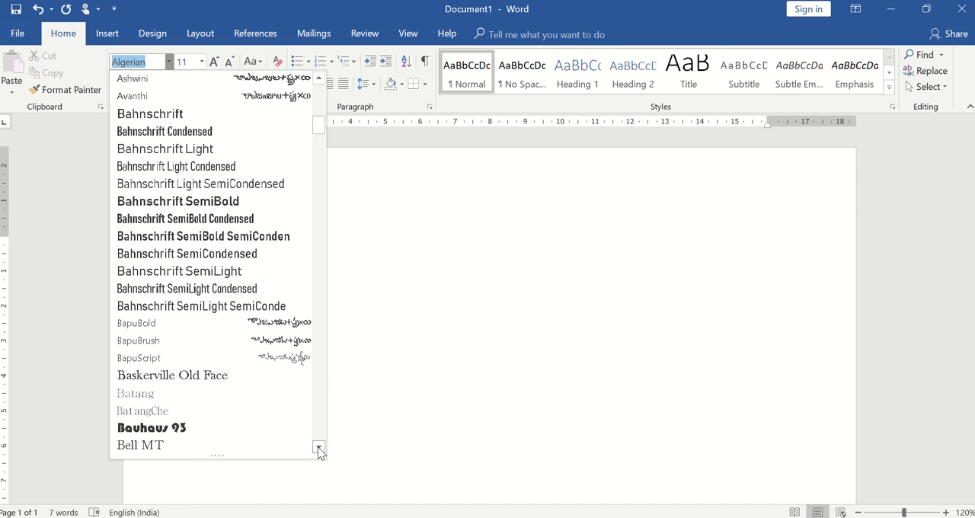
click(505, 236)
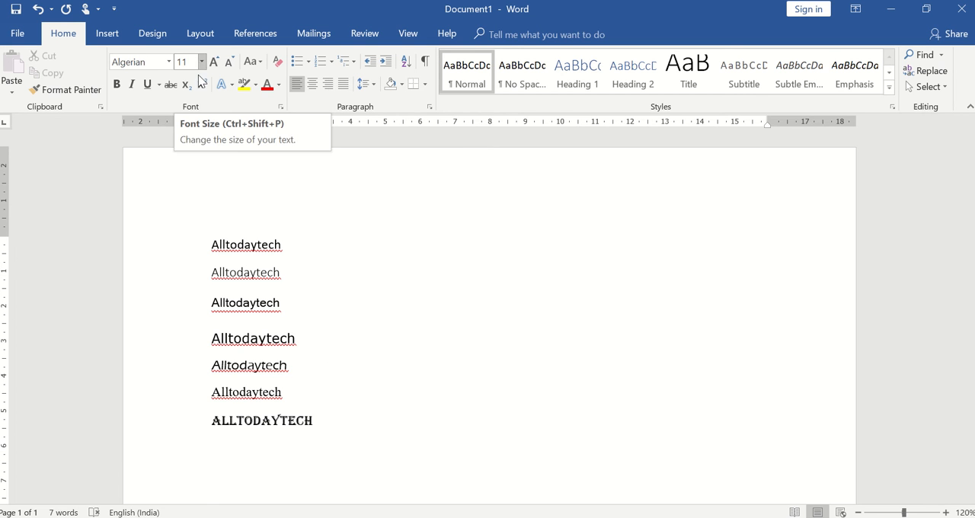
Step: Set the font size of the first "Alltodaytech" line to 26 and deselect the text
click(209, 246)
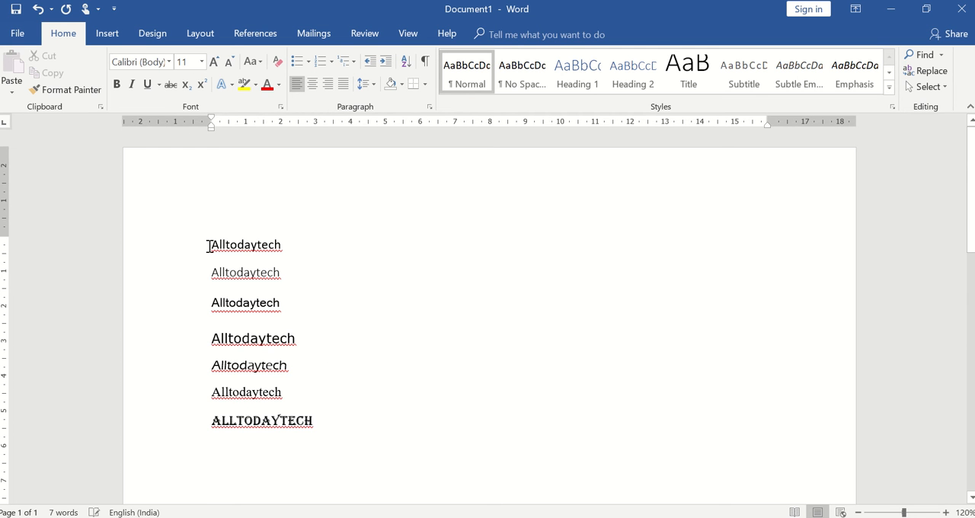
triple_click(253, 249)
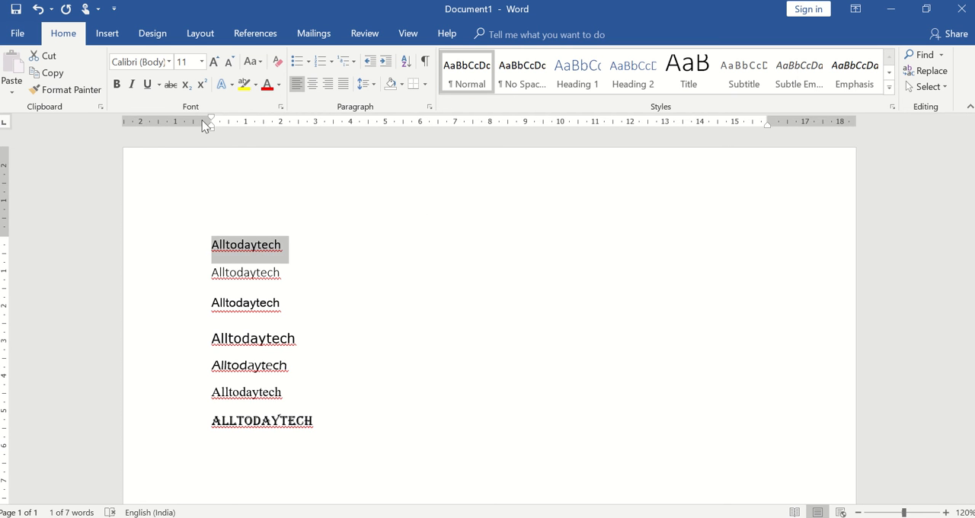
click(203, 62)
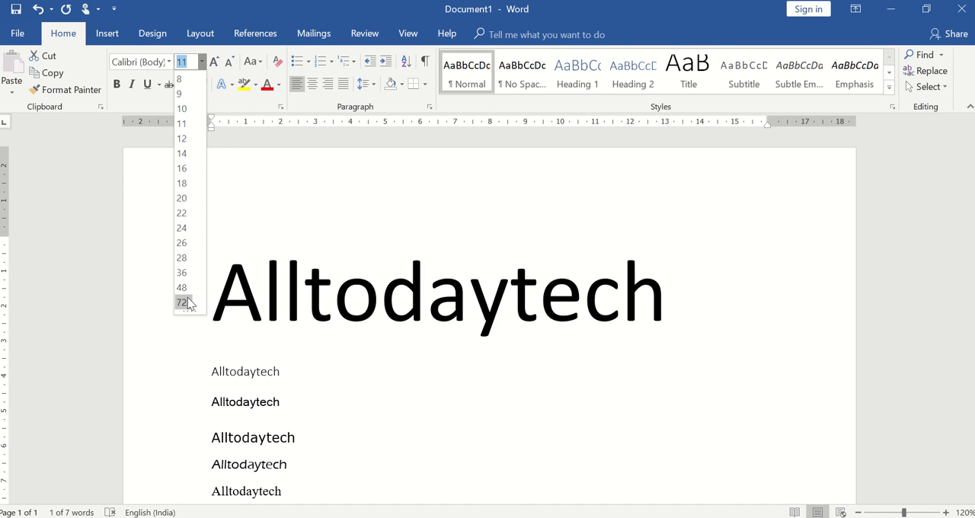
click(186, 243)
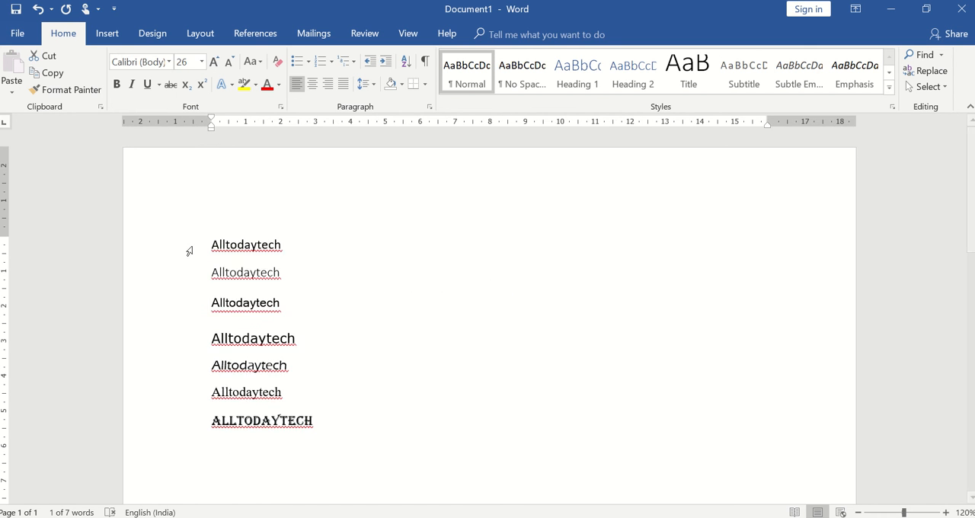
click(464, 293)
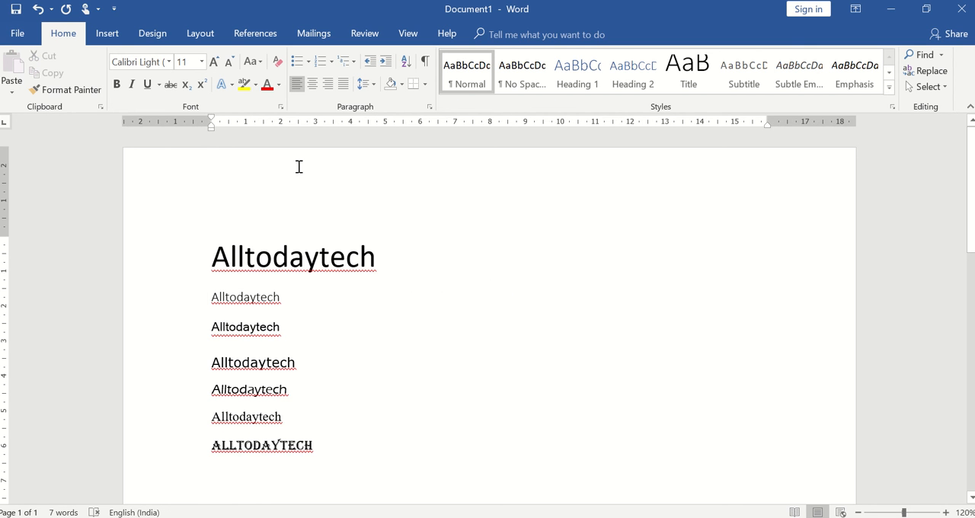
Step: Make the second "Alltodaytech" line bold
click(319, 256)
click(249, 302)
triple_click(249, 303)
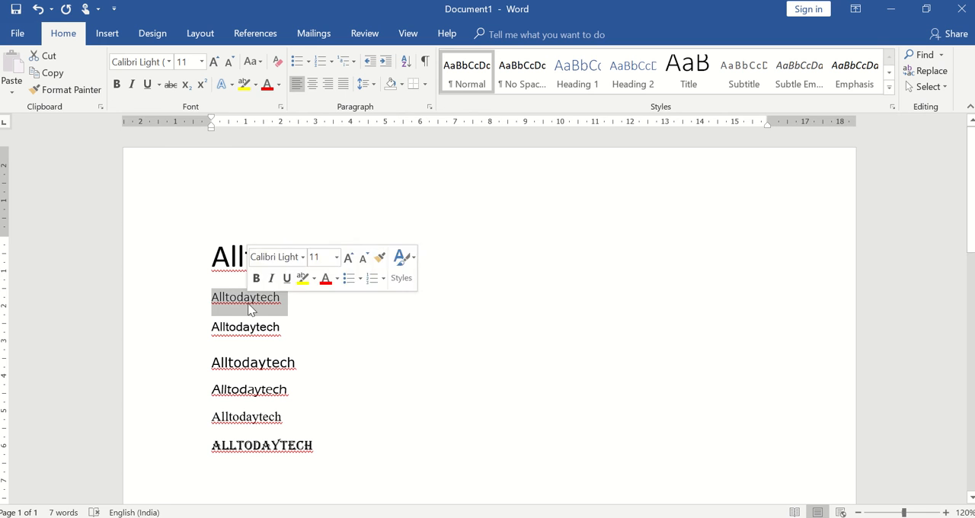
click(115, 84)
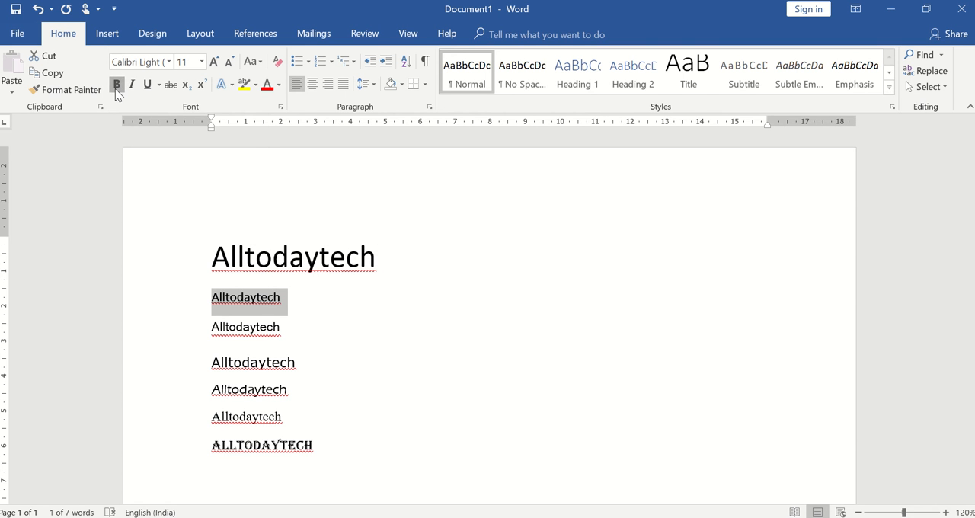
click(115, 88)
click(115, 88)
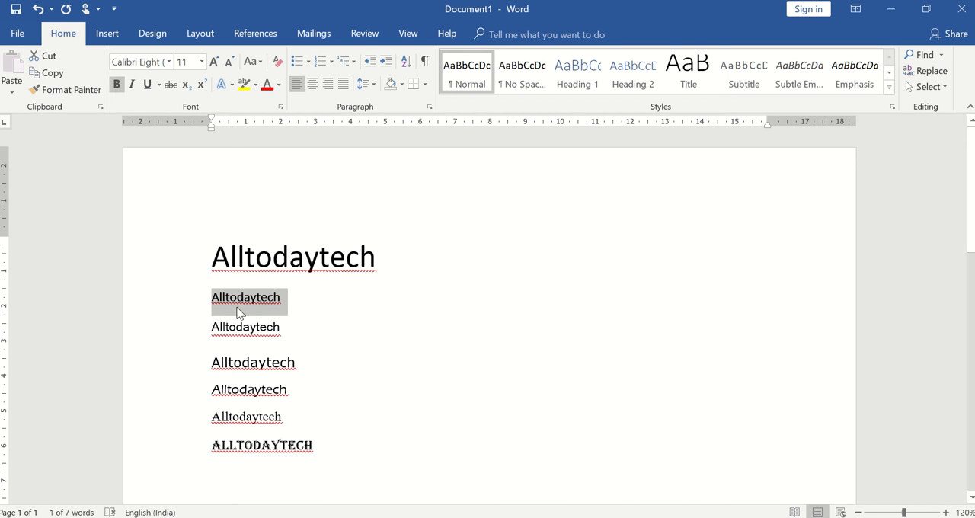
Step: Apply italic formatting to the second "Alltodaytech" line
click(132, 85)
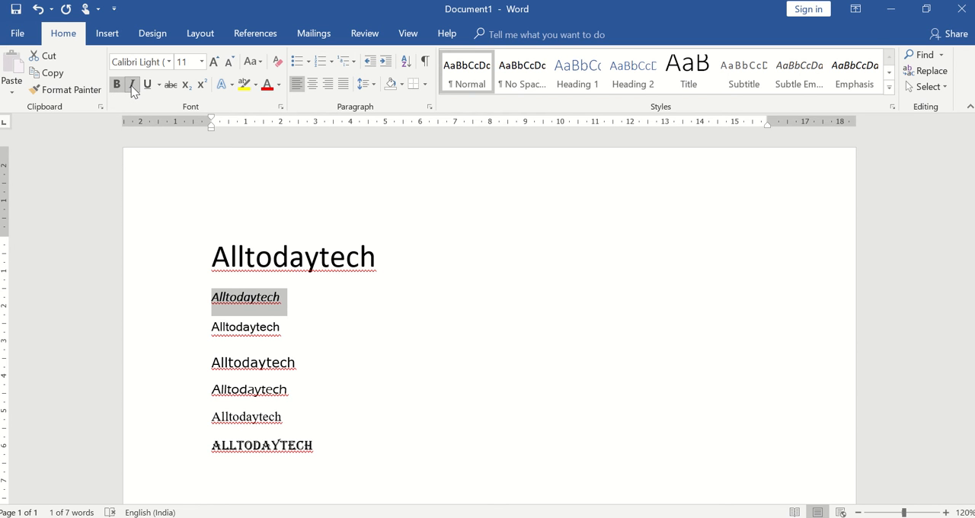
click(133, 86)
click(133, 86)
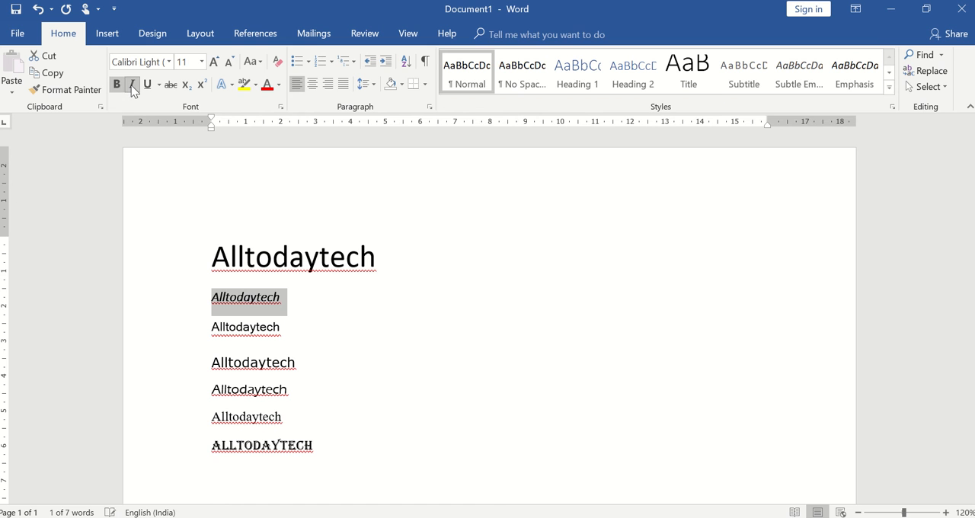
Step: Select the first "Alltodaytech" line and apply italic formatting to it
triple_click(280, 257)
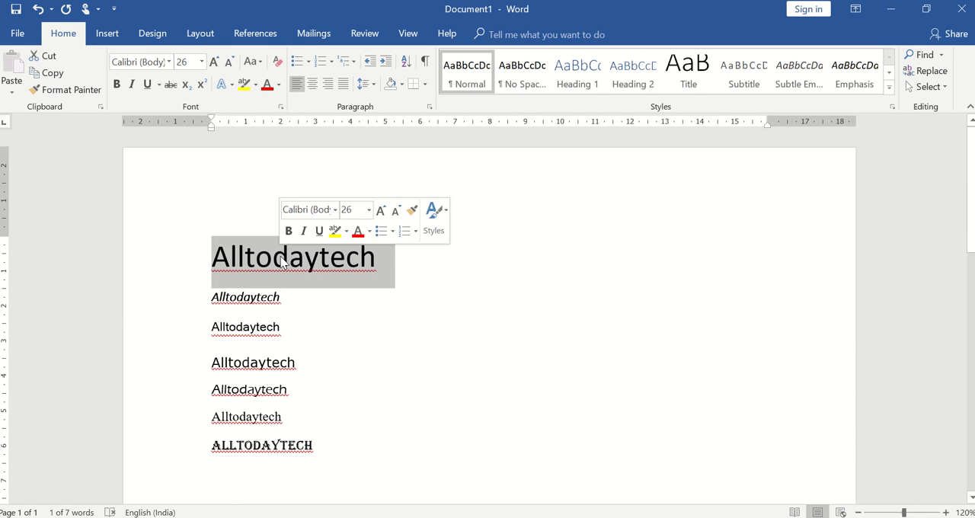
click(134, 86)
click(134, 86)
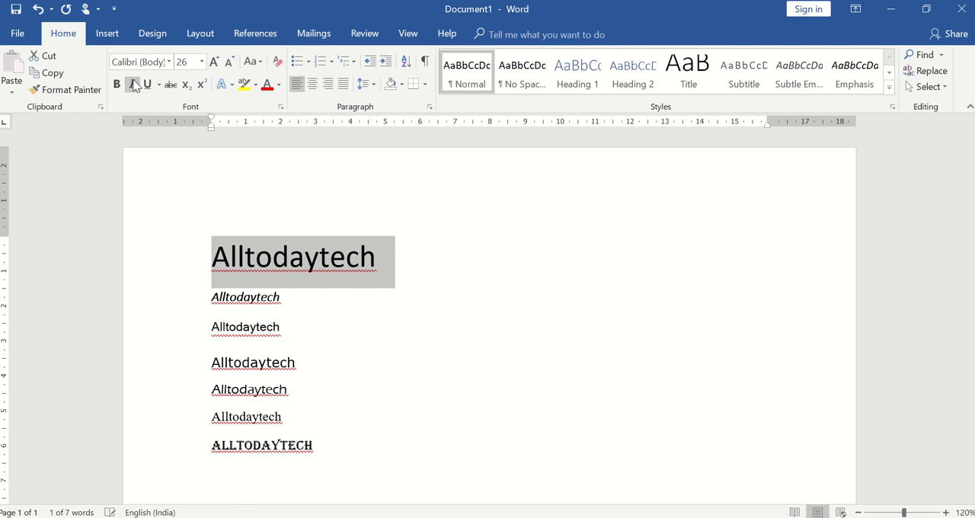
click(134, 85)
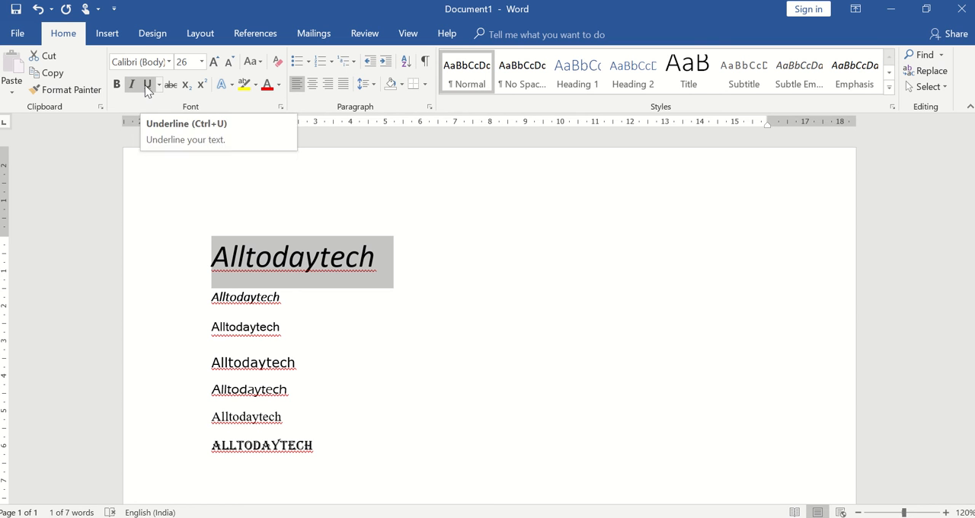
Step: Underline the first "Alltodaytech" line with the default single line and make it bold
click(146, 85)
click(145, 85)
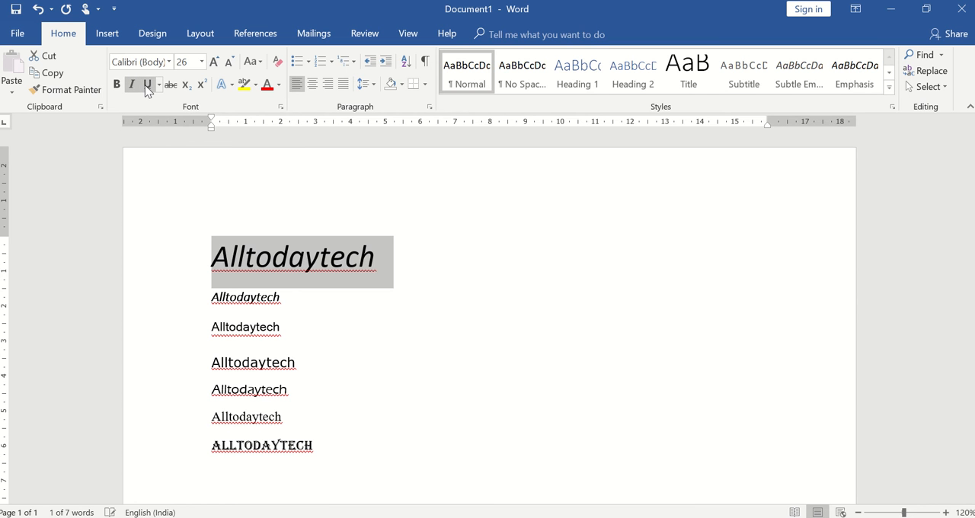
click(144, 84)
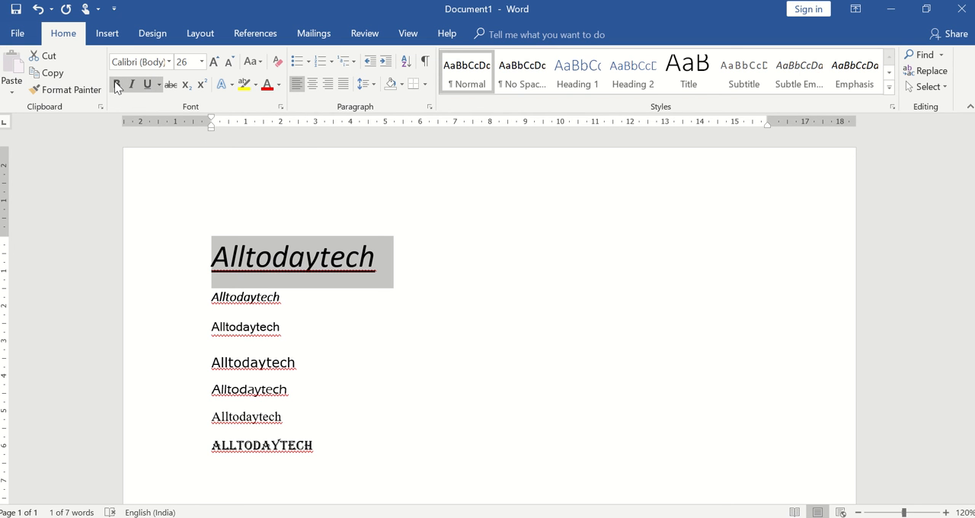
click(116, 85)
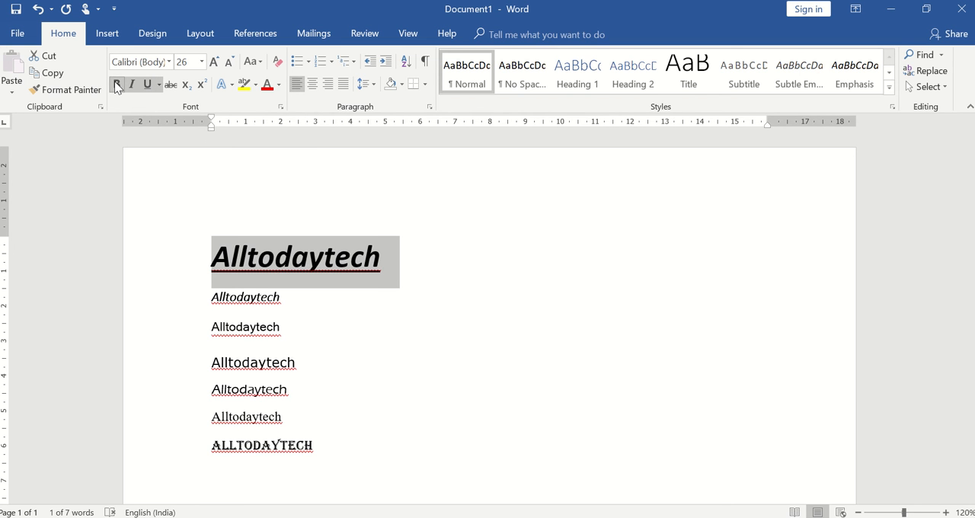
click(115, 85)
click(116, 85)
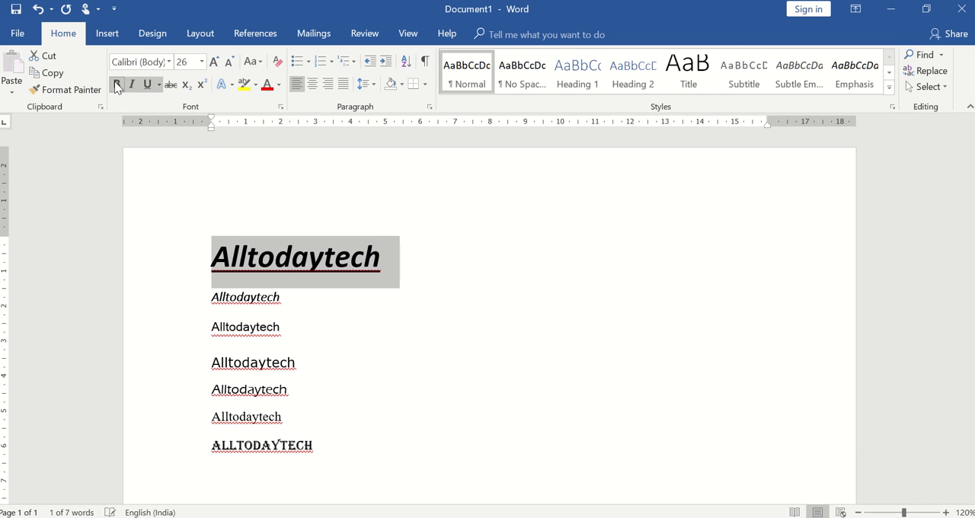
click(159, 85)
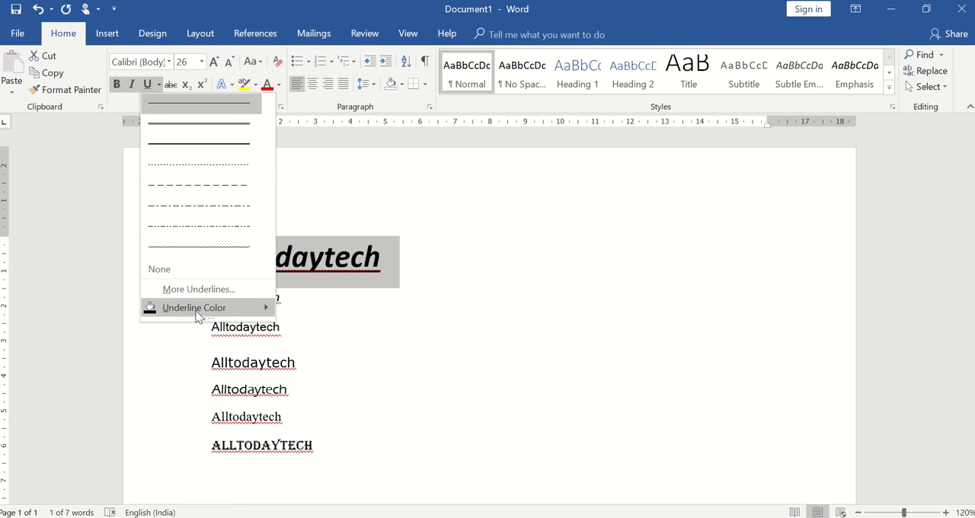
mouse_move(196, 315)
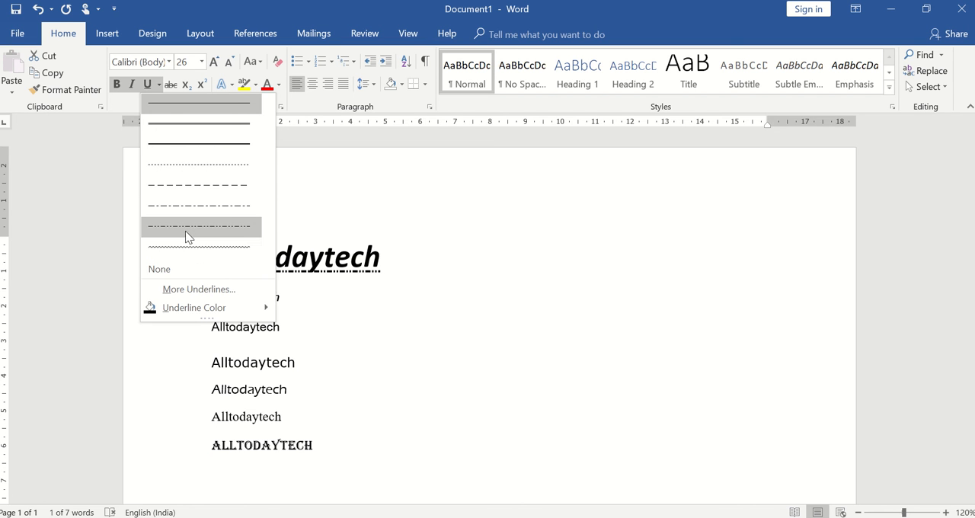
click(190, 296)
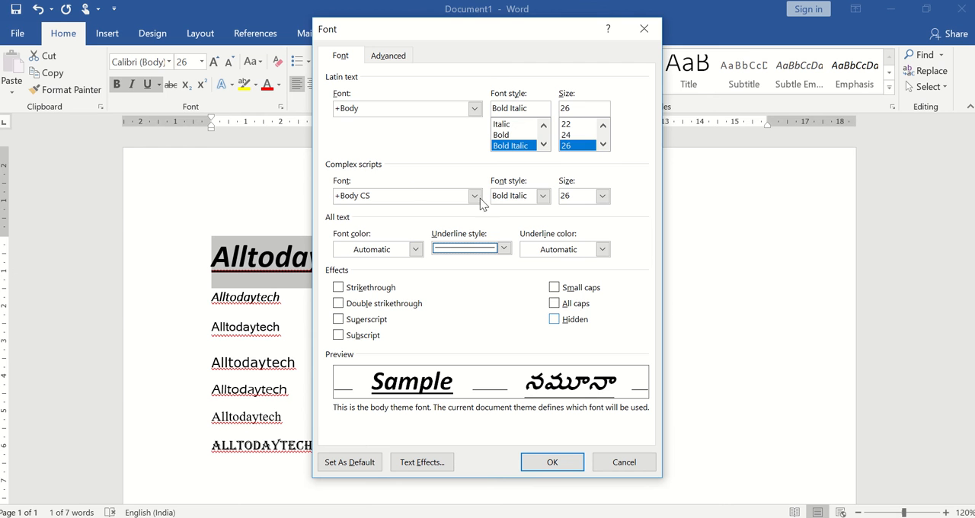
click(466, 248)
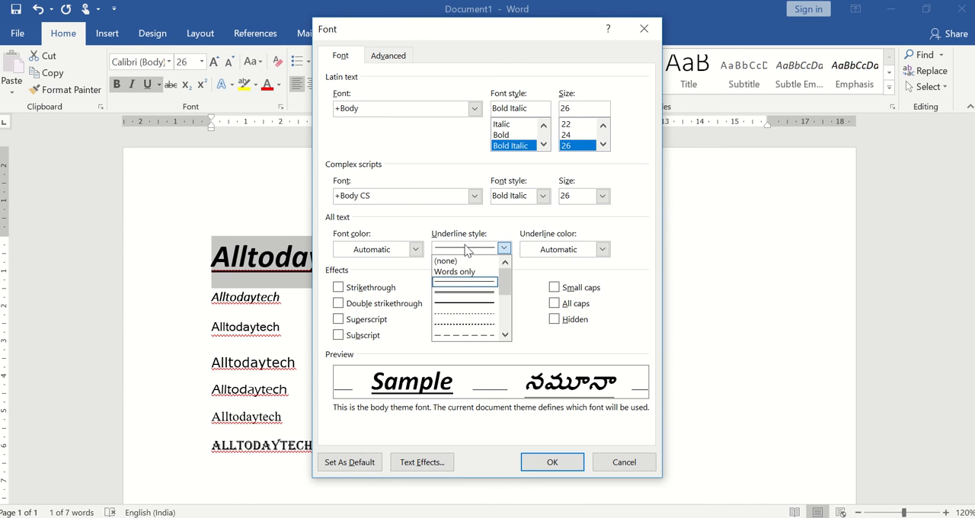
click(464, 303)
click(469, 249)
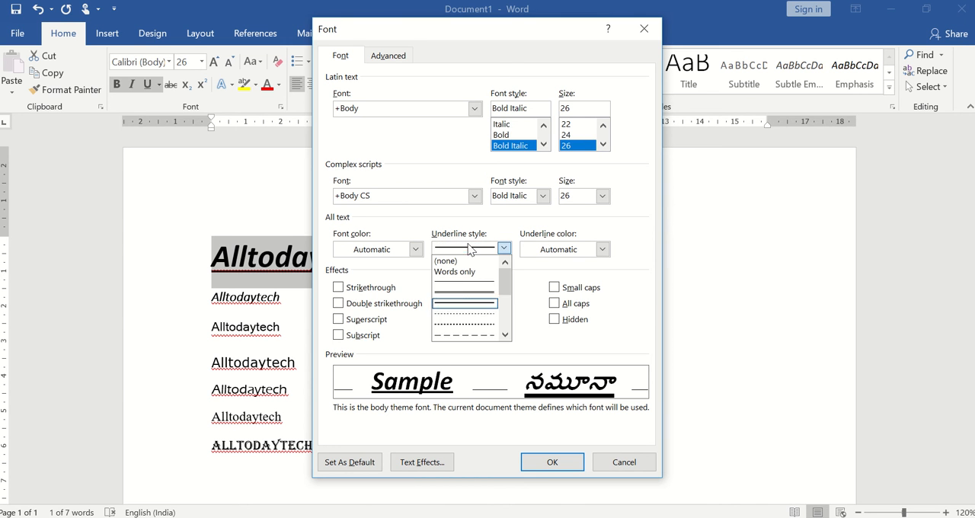
click(471, 326)
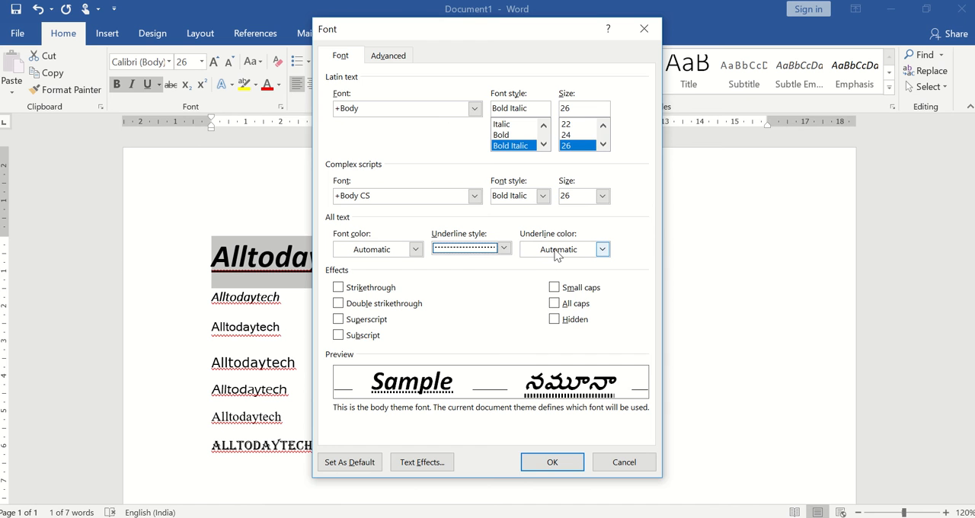
click(556, 250)
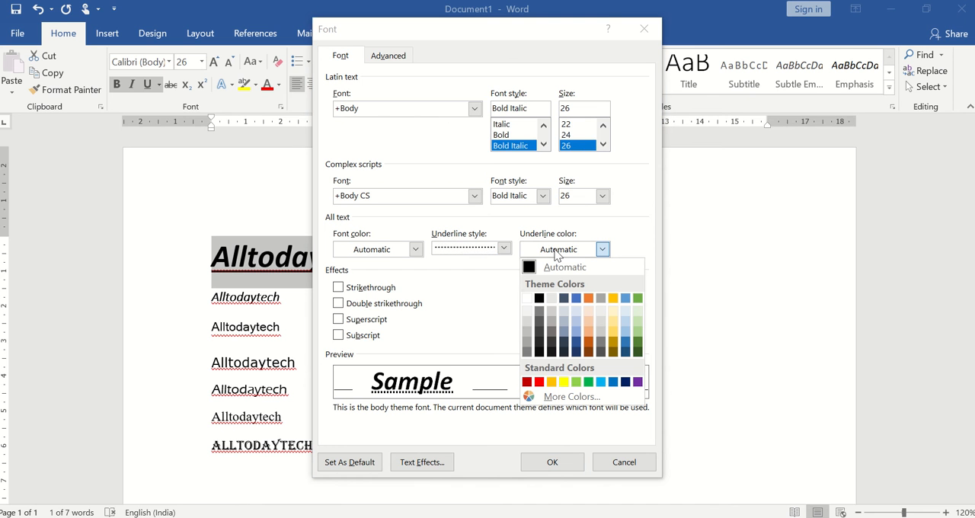
click(401, 252)
click(401, 252)
click(414, 250)
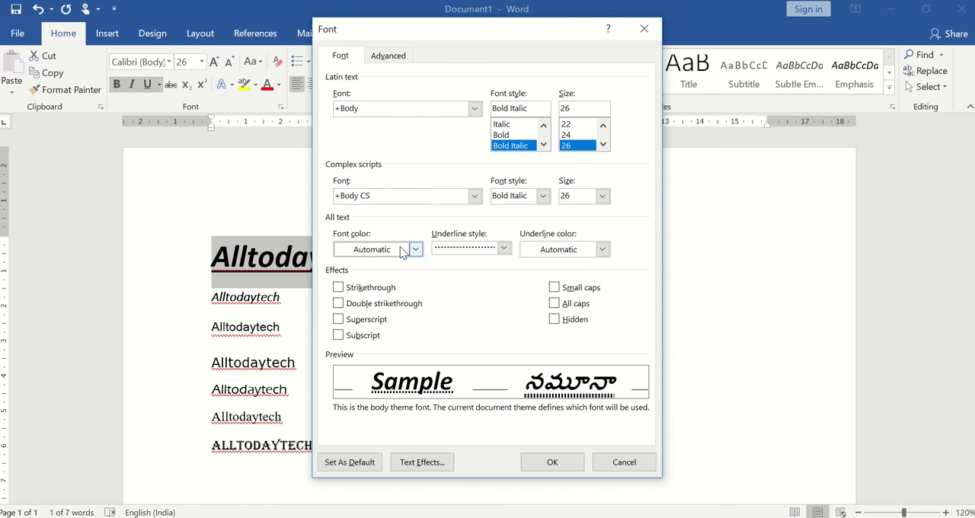
click(500, 135)
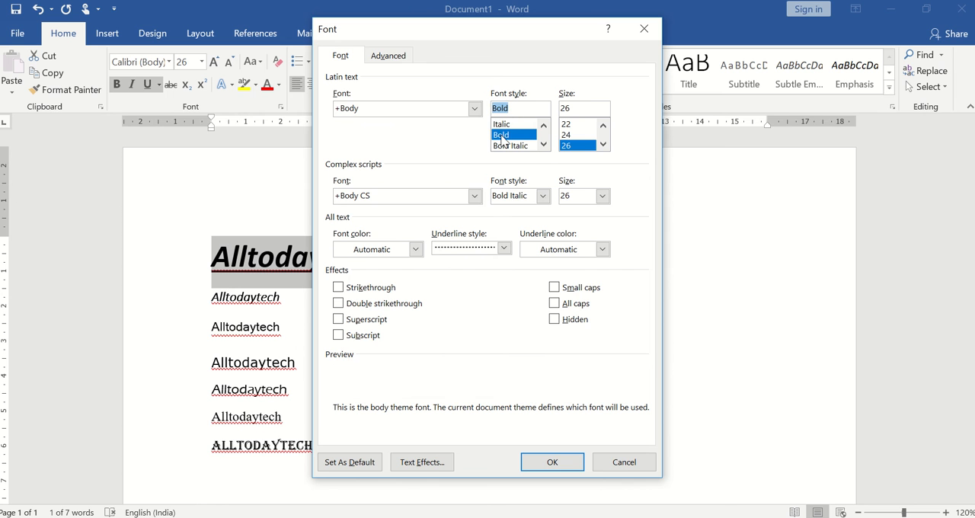
click(502, 125)
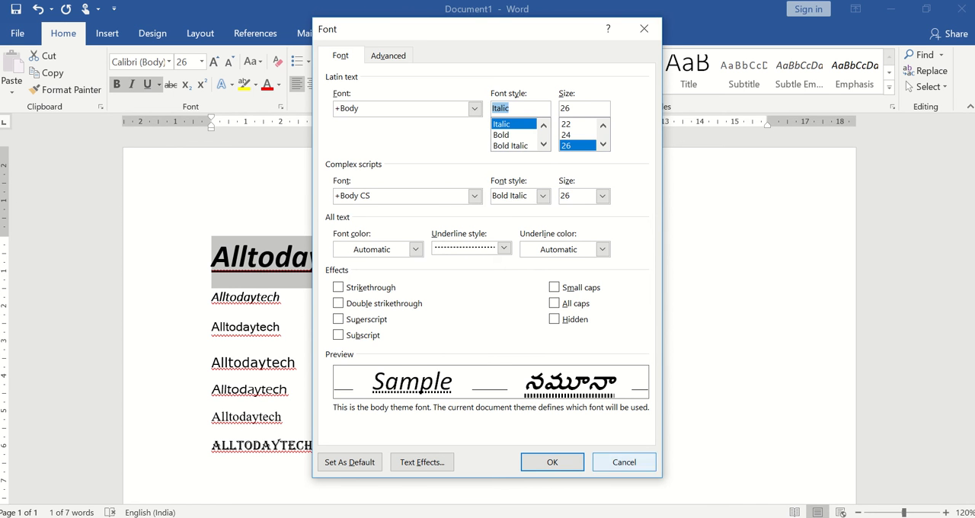
click(632, 466)
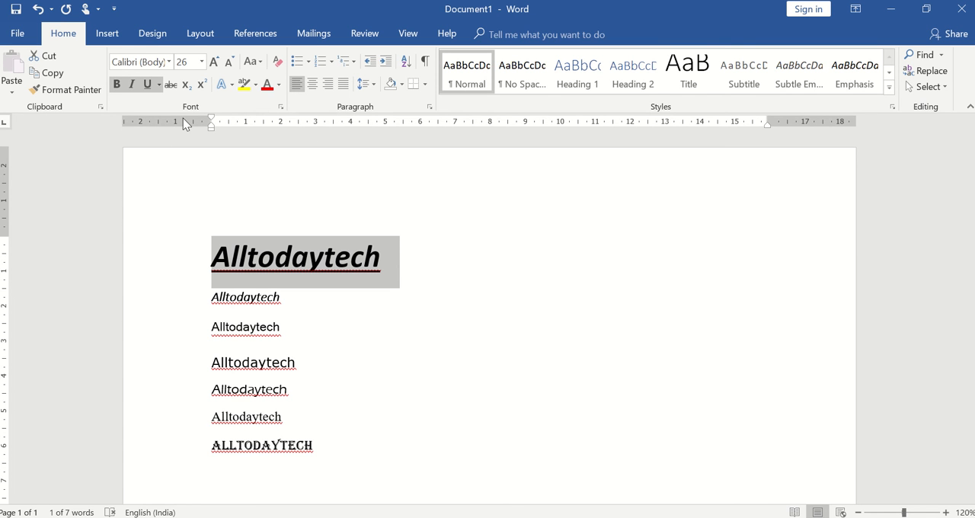
Step: Set the first "Alltodaytech" line's font size to 12 and enlarge it stepwise with Increase Font Size to 22
click(201, 62)
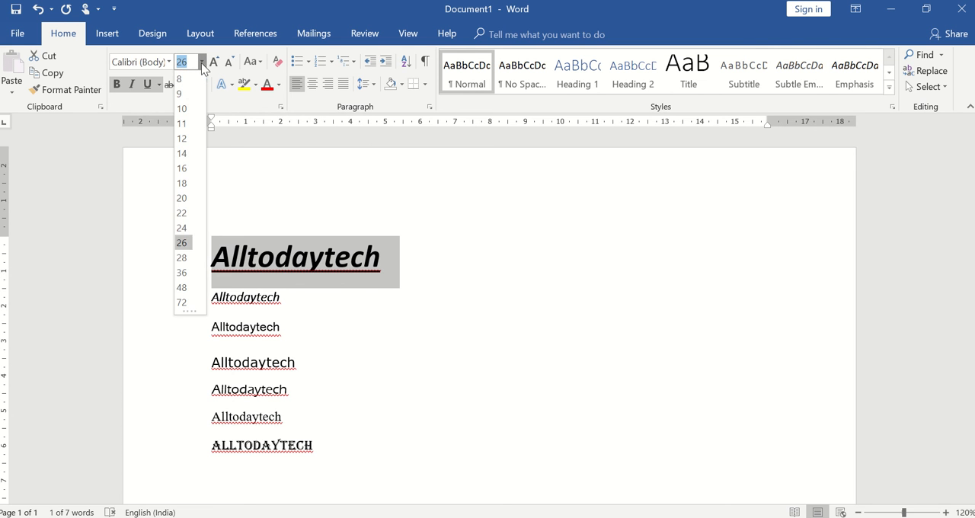
click(183, 138)
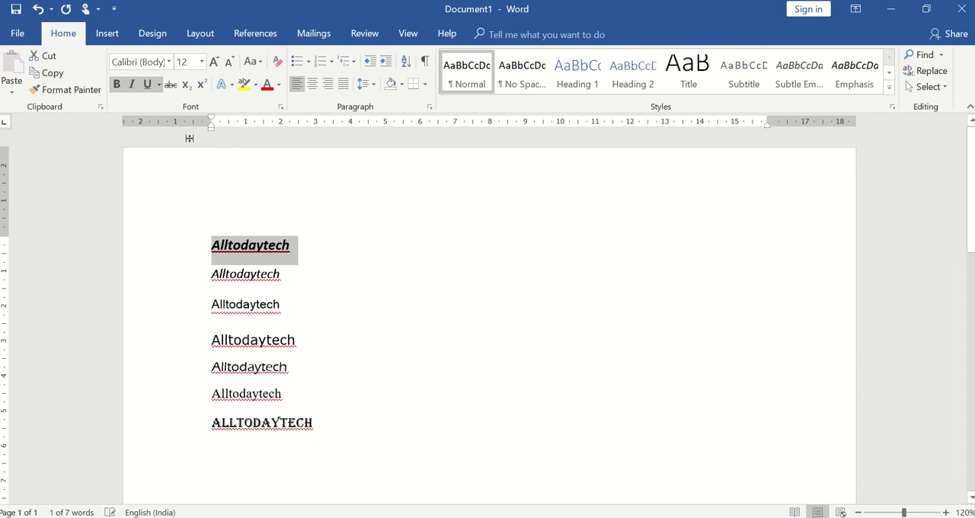
click(214, 63)
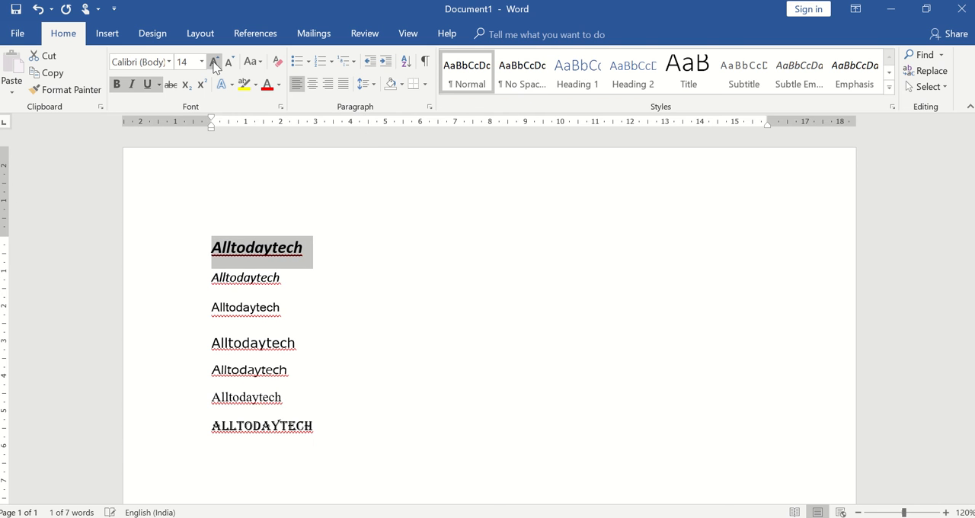
click(214, 63)
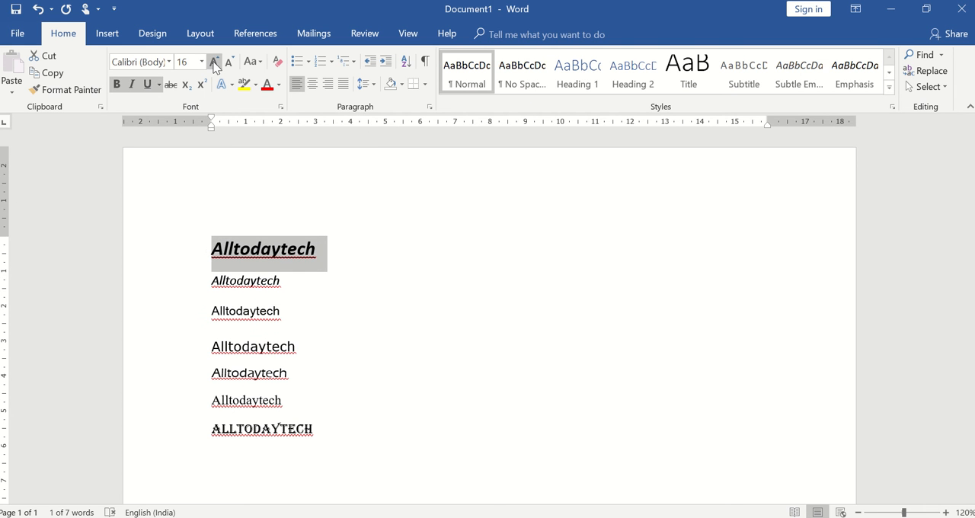
click(214, 63)
click(214, 62)
click(214, 63)
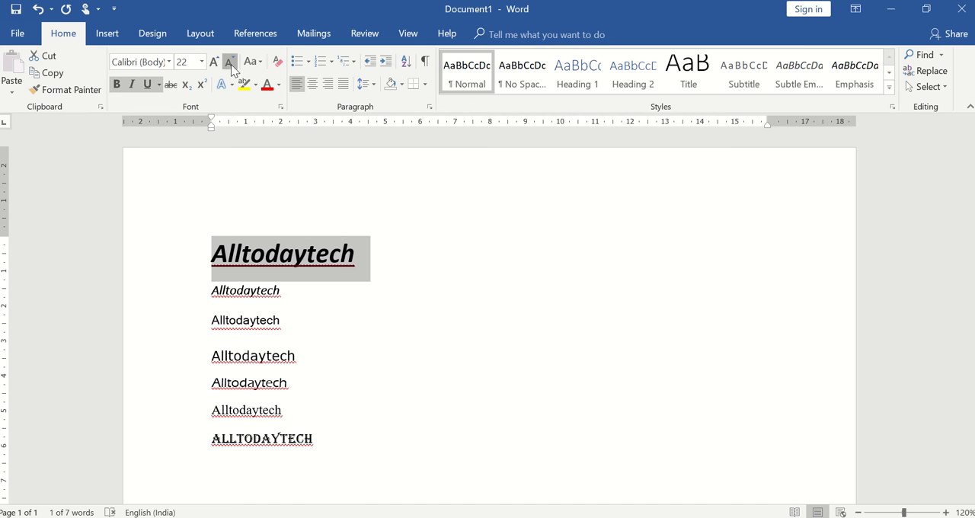
Step: Reduce the first line's font size stepwise to 16 with Decrease Font Size
click(231, 64)
click(231, 64)
click(231, 64)
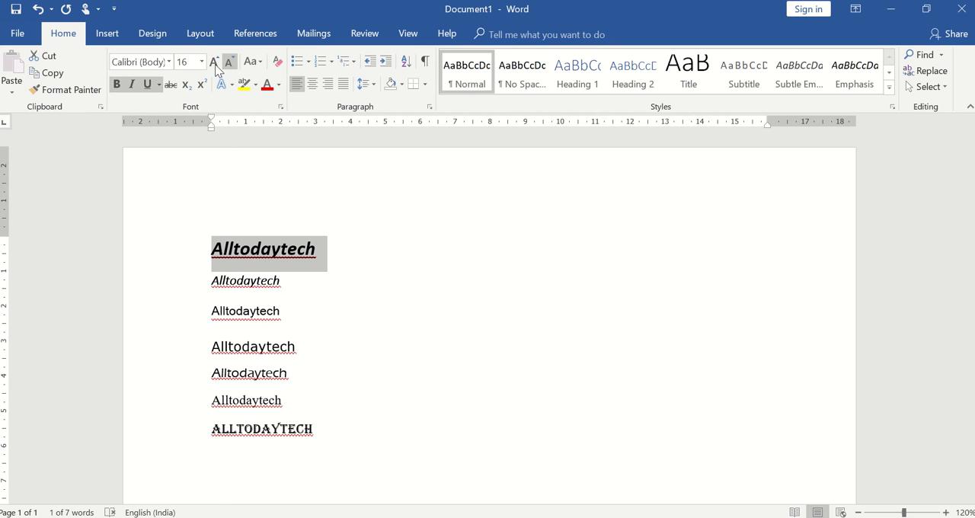
Step: Change the case of the first line to lowercase and after that to UPPERCASE
click(260, 63)
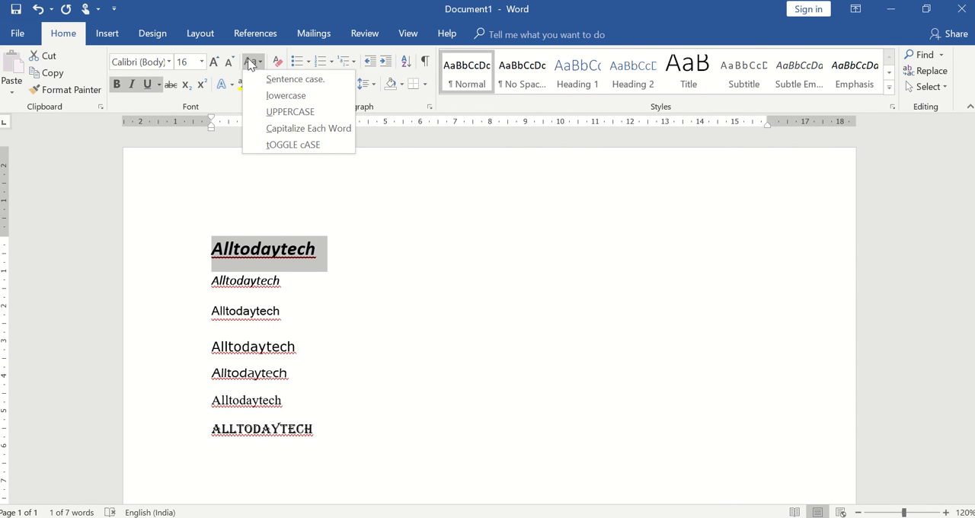
click(249, 63)
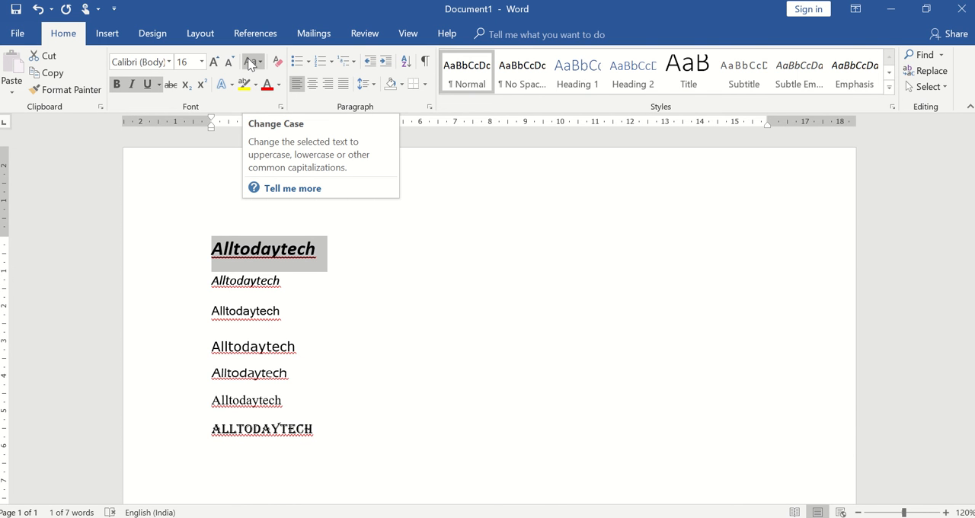
click(250, 63)
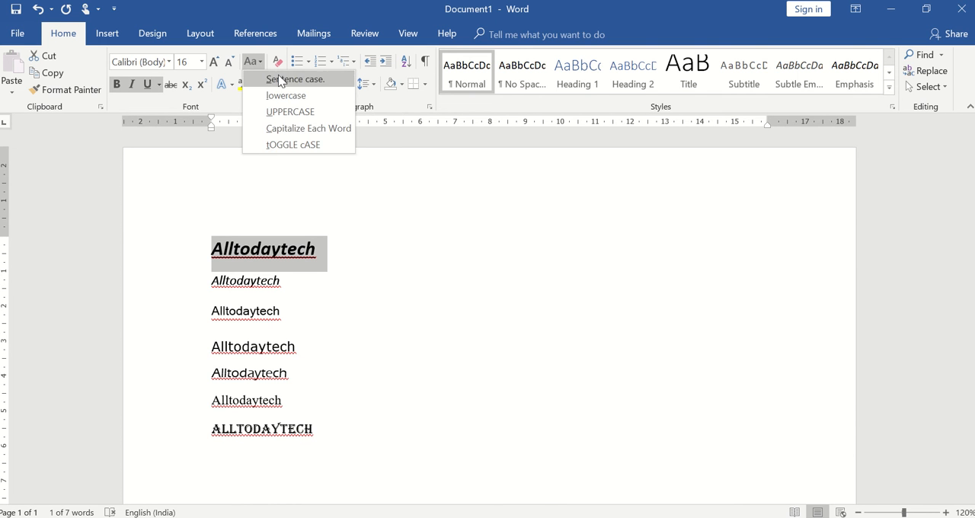
click(286, 96)
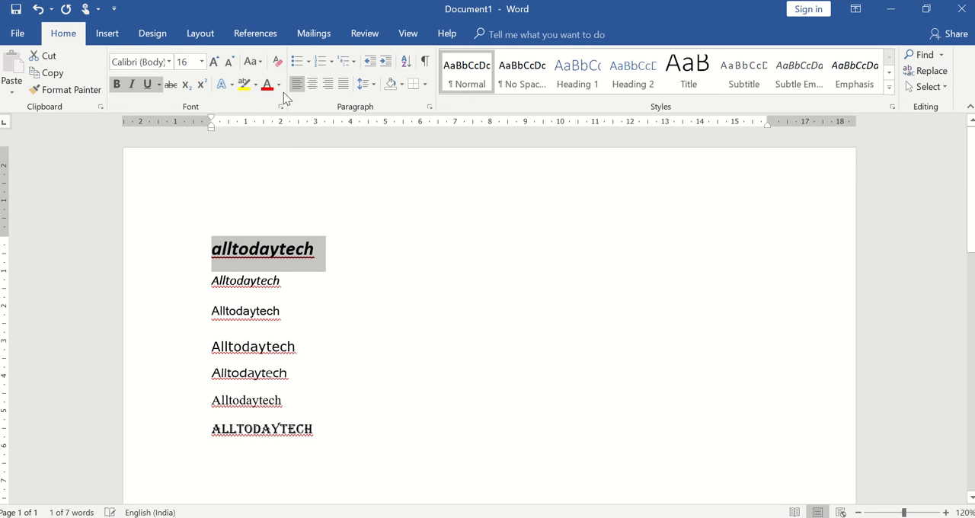
click(259, 64)
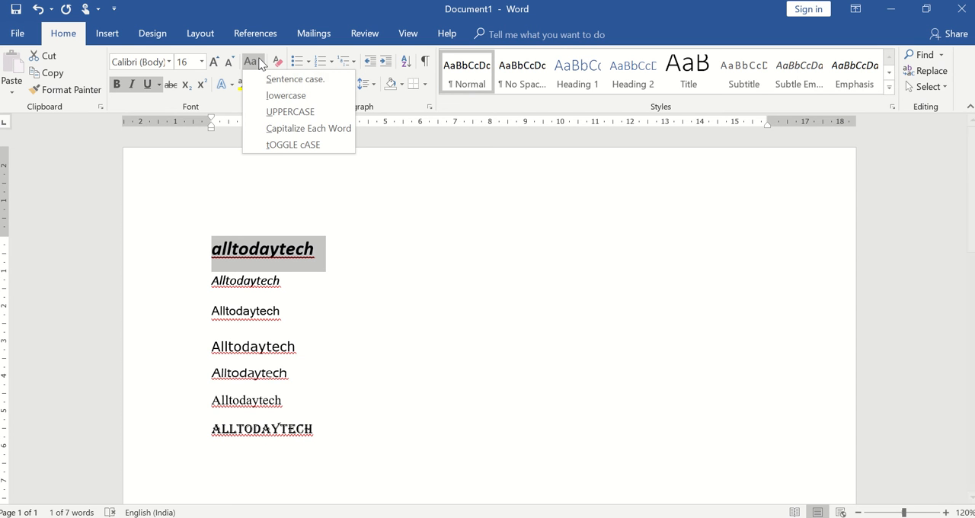
click(293, 112)
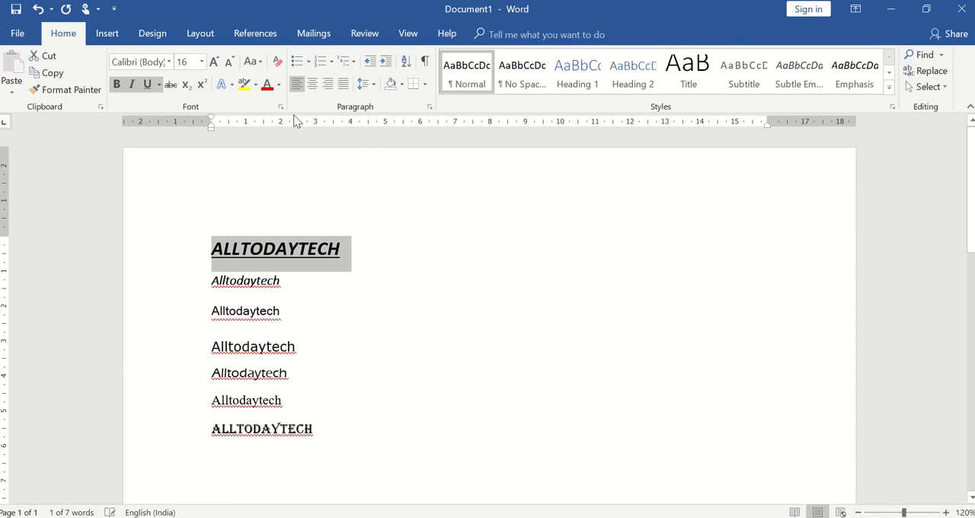
Step: Change the case of the first "Alltodaytech" line to Capitalize Each Word and after that to tOGGLE cASE
click(255, 64)
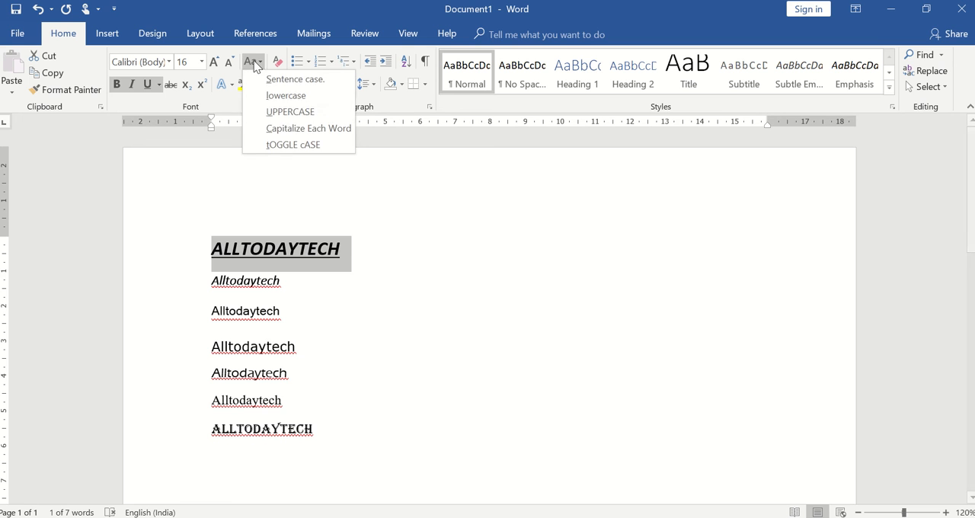
click(292, 127)
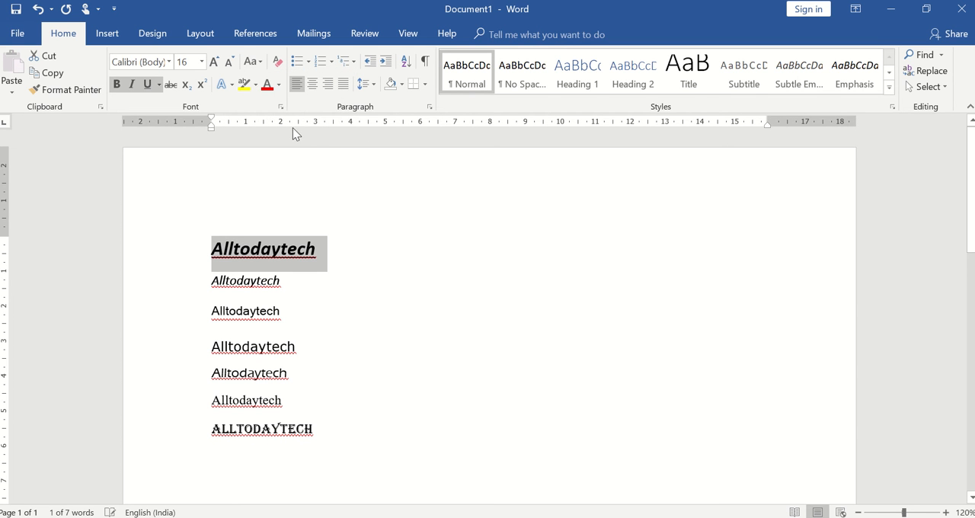
click(259, 62)
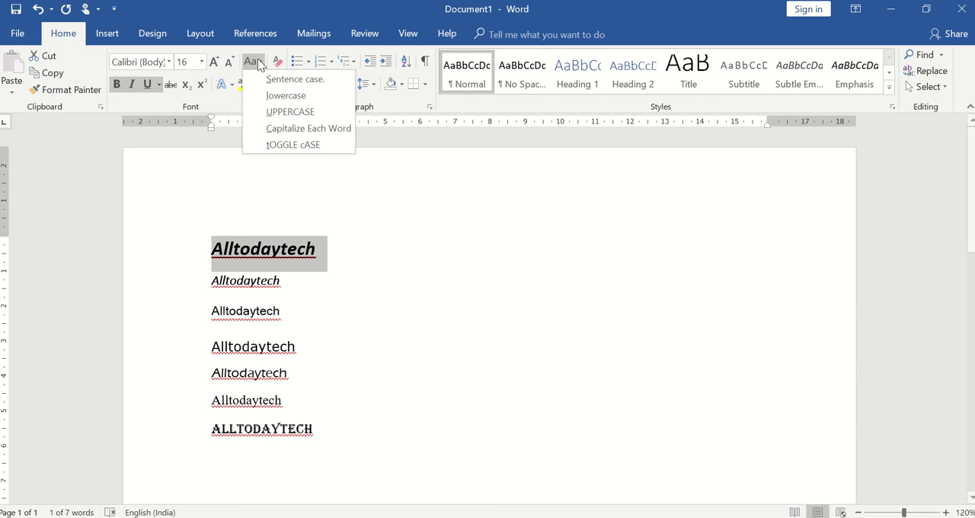
click(284, 146)
mouse_move(492, 5)
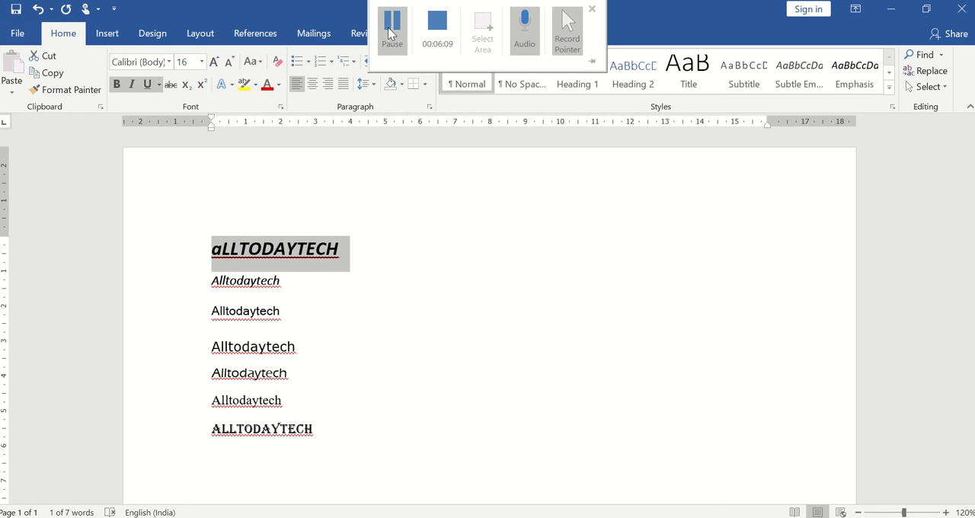
click(389, 32)
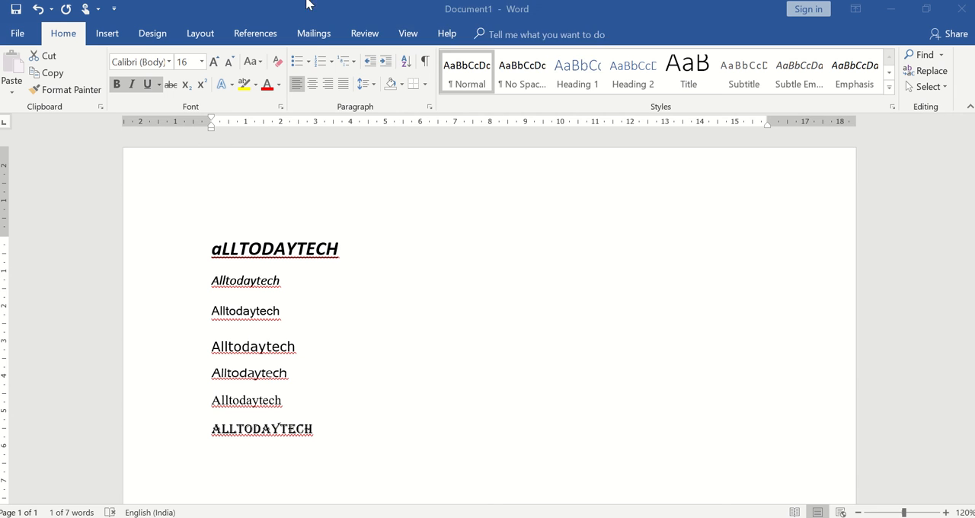
Step: Set the first line's letter case to Capitalize Each Word
click(258, 67)
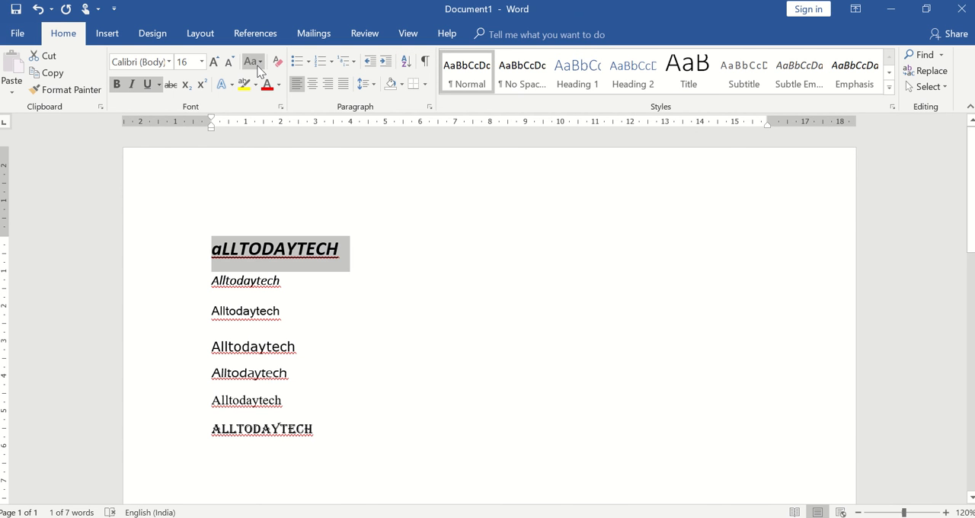
click(258, 61)
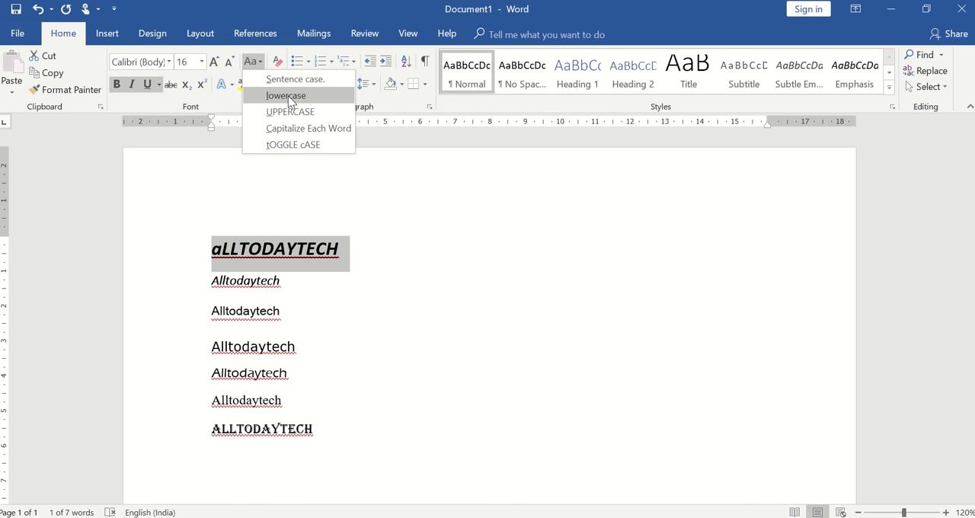
click(288, 128)
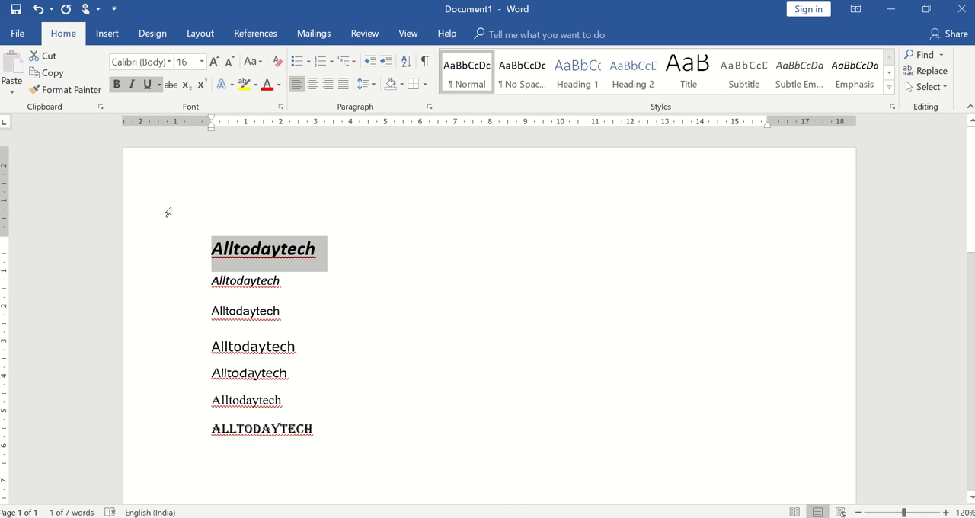
Step: Try strikethrough and after that subscript on the first line, removing each effect again
click(171, 86)
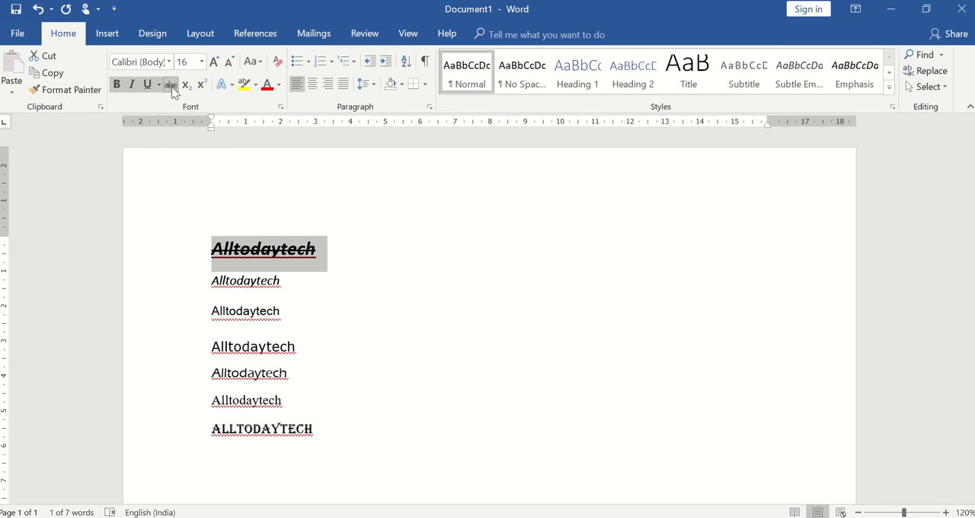
click(171, 86)
click(186, 86)
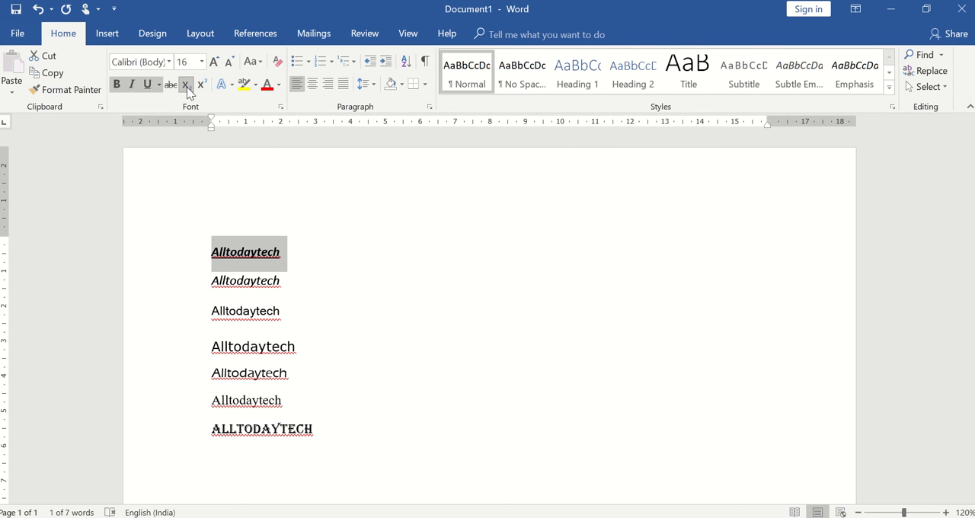
click(186, 86)
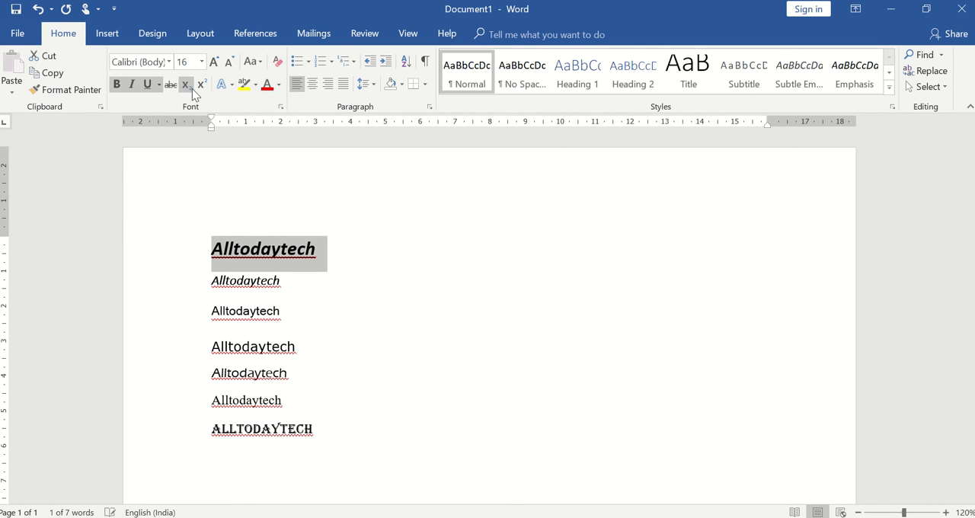
Step: Insert the text "A2" on the first line, some distance after the word "Alltodaytech"
click(385, 268)
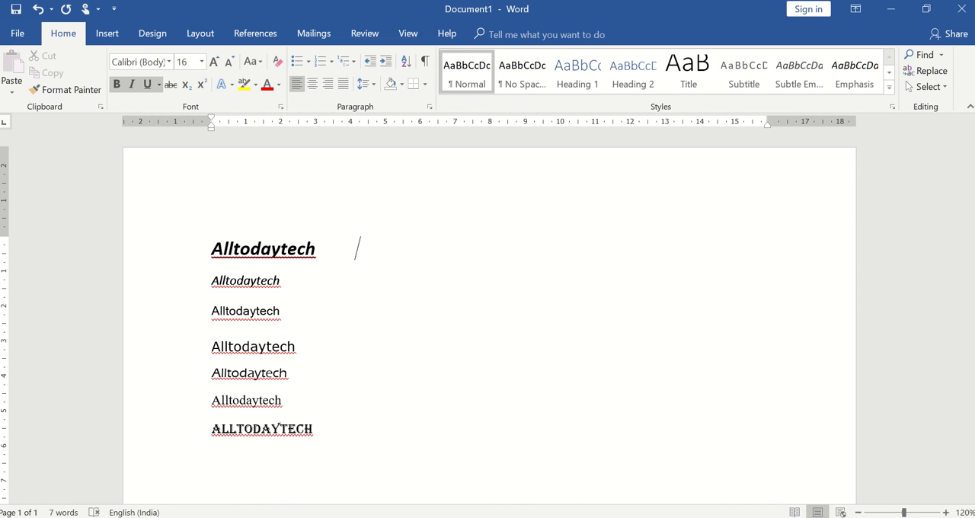
text(A2)
Step: Format the 2 in "A2" as subscript and after that as superscript
key(shift+Left)
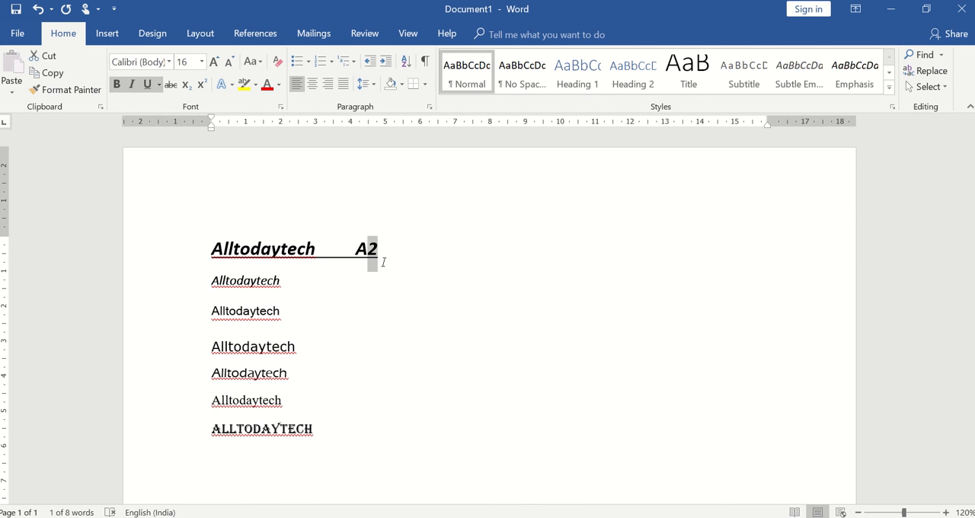
click(186, 86)
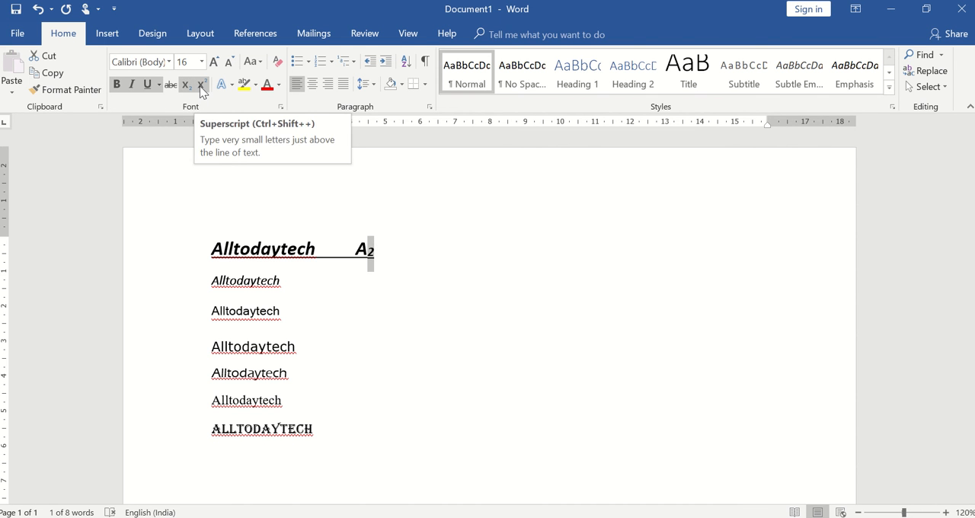
click(201, 85)
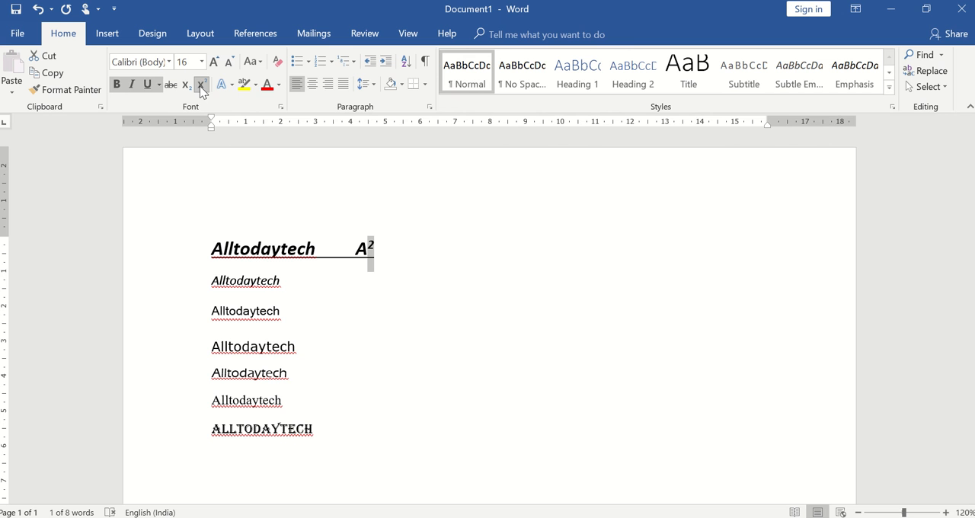
Step: Apply the light blue shadowed text effect to the superscript 2 on the first line
click(231, 84)
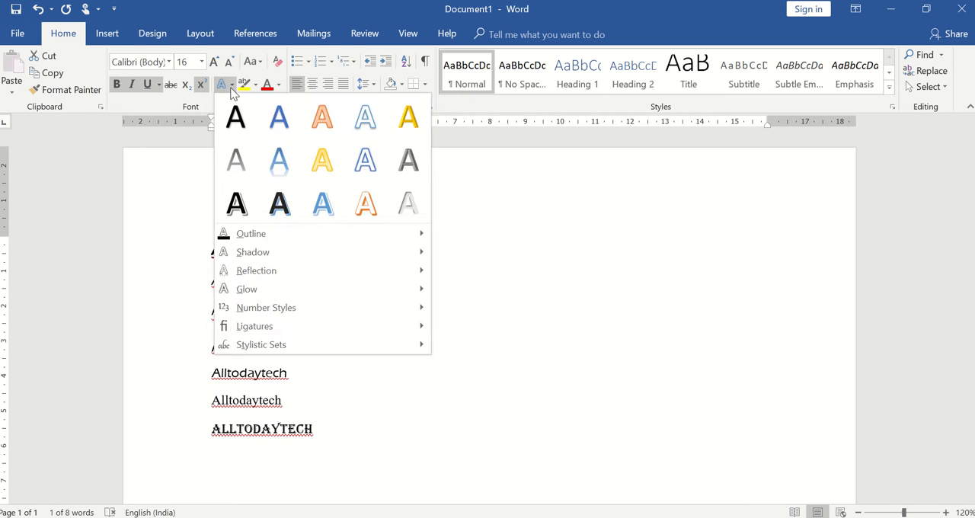
click(231, 89)
click(231, 85)
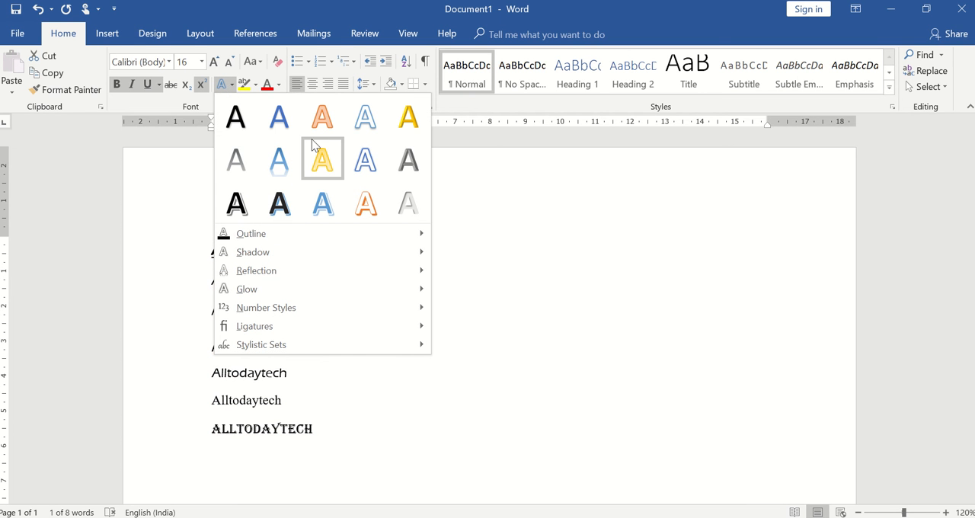
click(325, 203)
click(373, 247)
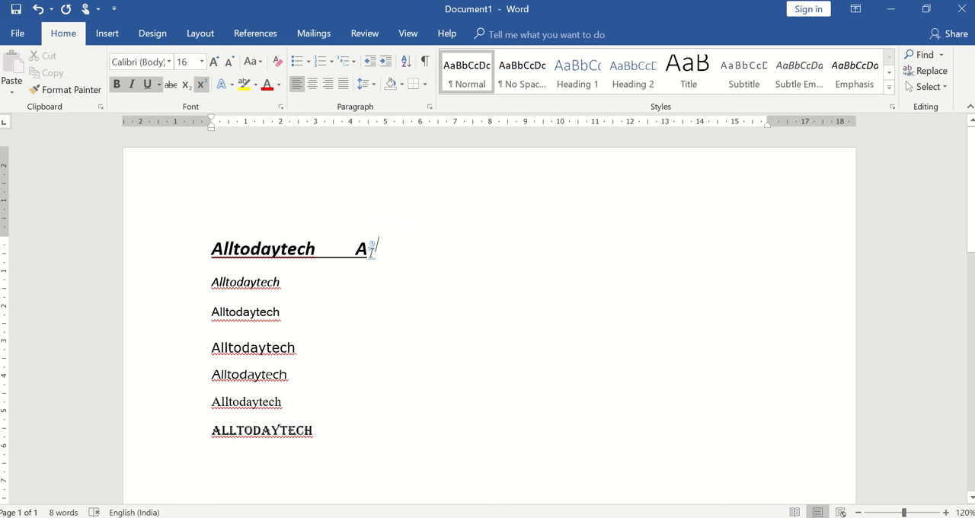
drag(372, 247, 381, 247)
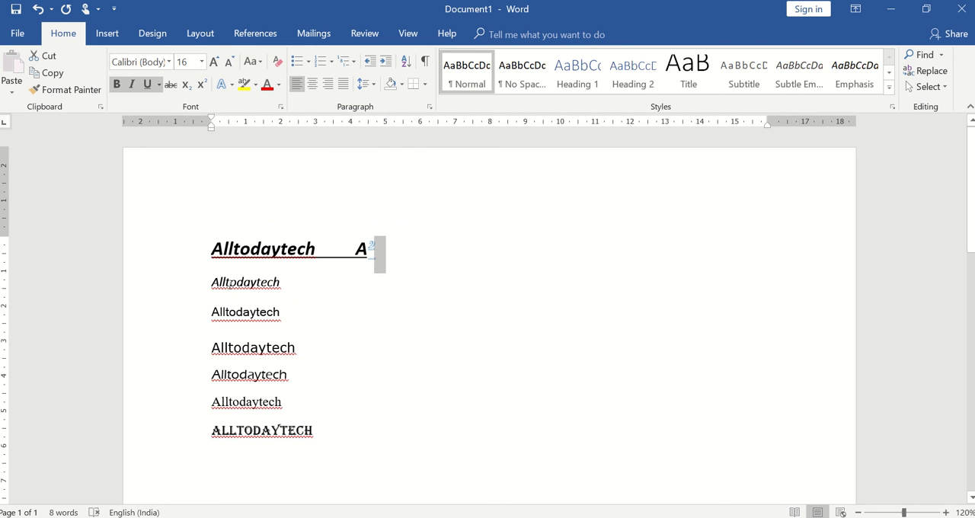
Step: Apply the gold outlined text effect to the word "Alltodaytech" on the second line
double_click(231, 282)
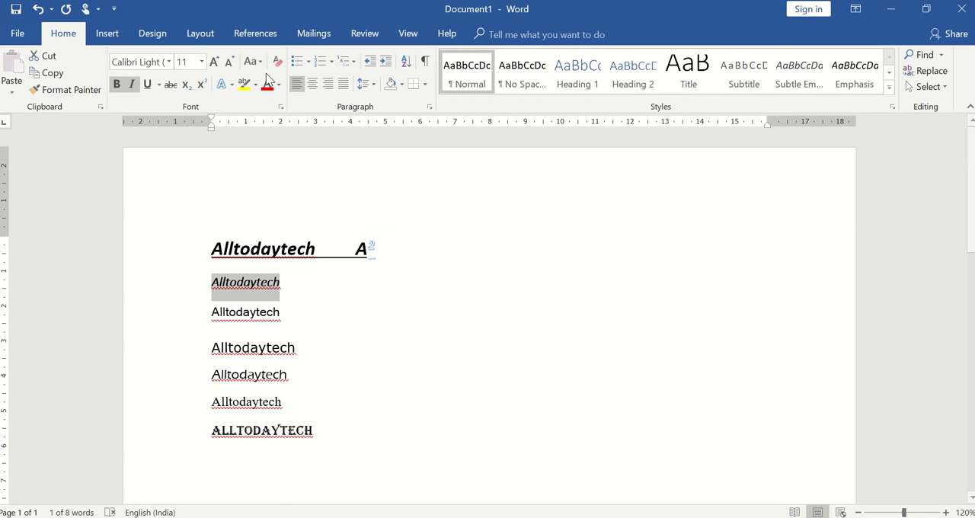
click(231, 84)
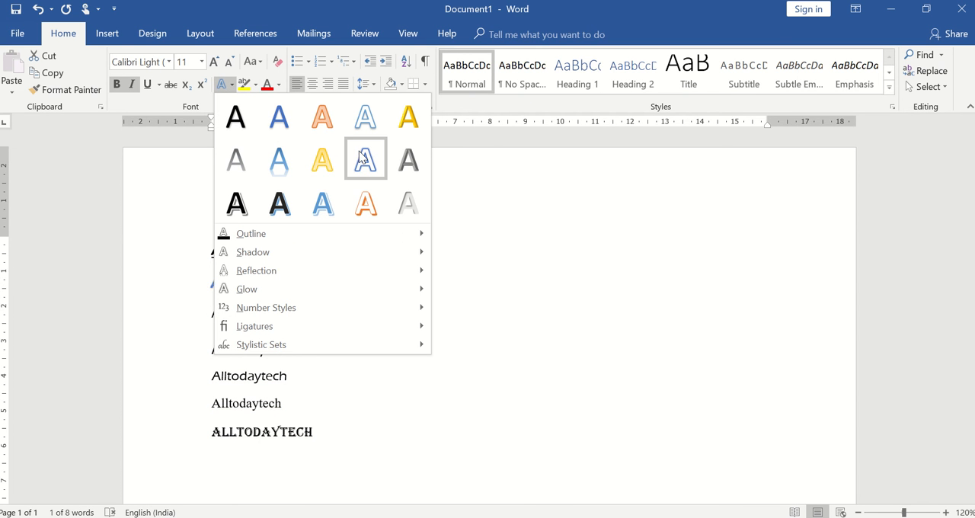
click(322, 160)
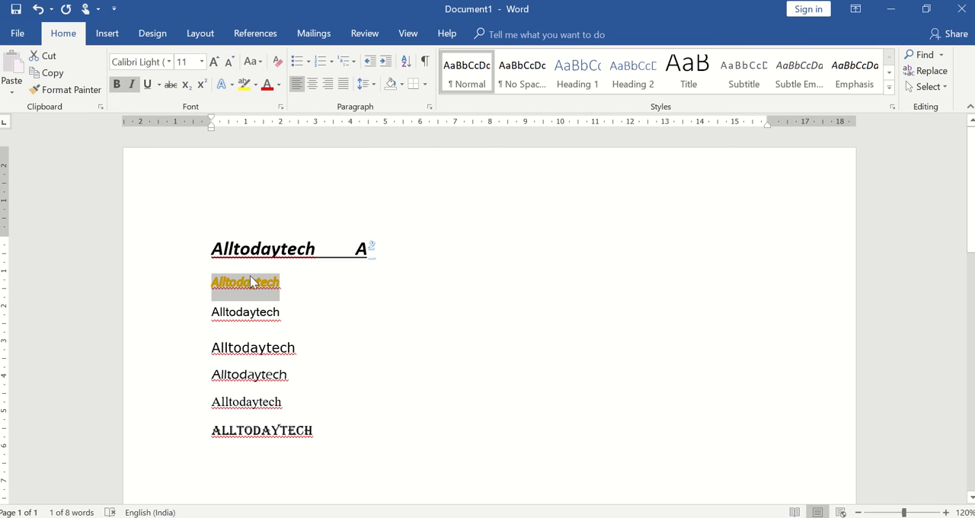
click(256, 87)
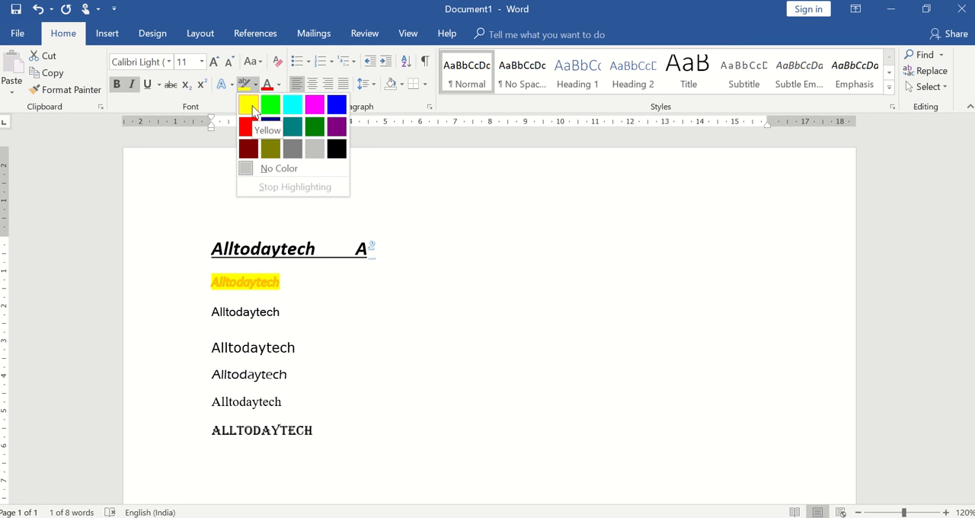
click(614, 260)
click(578, 324)
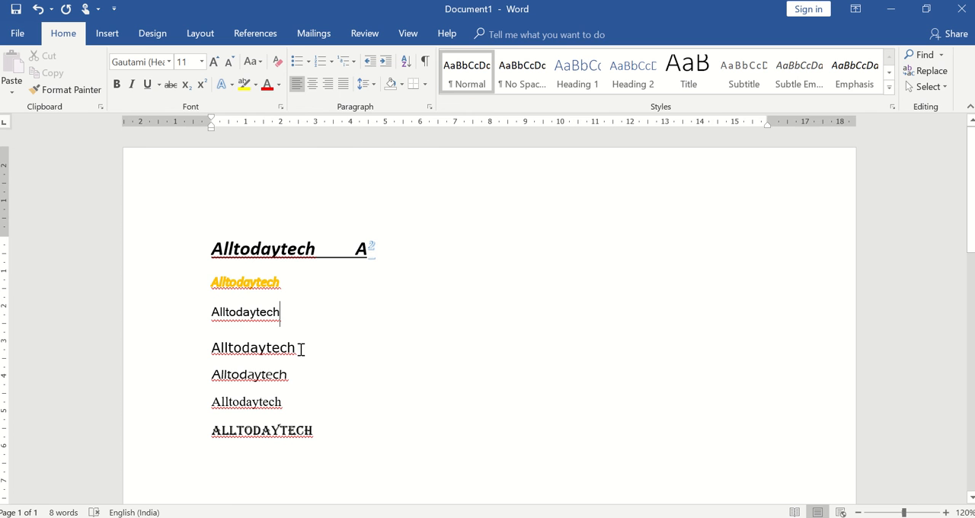
Step: Highlight the whole first line, including "A2", in teal
double_click(282, 257)
triple_click(281, 254)
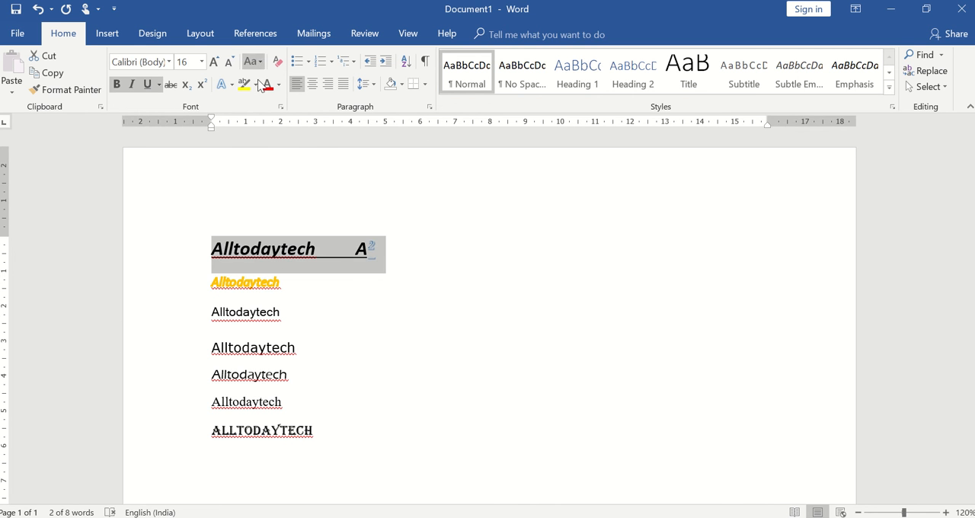
click(253, 84)
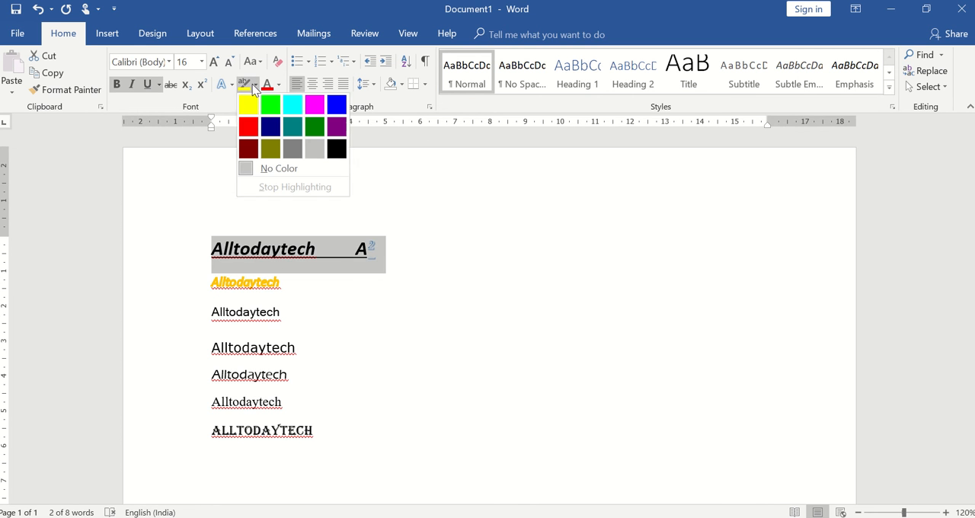
click(295, 135)
click(491, 354)
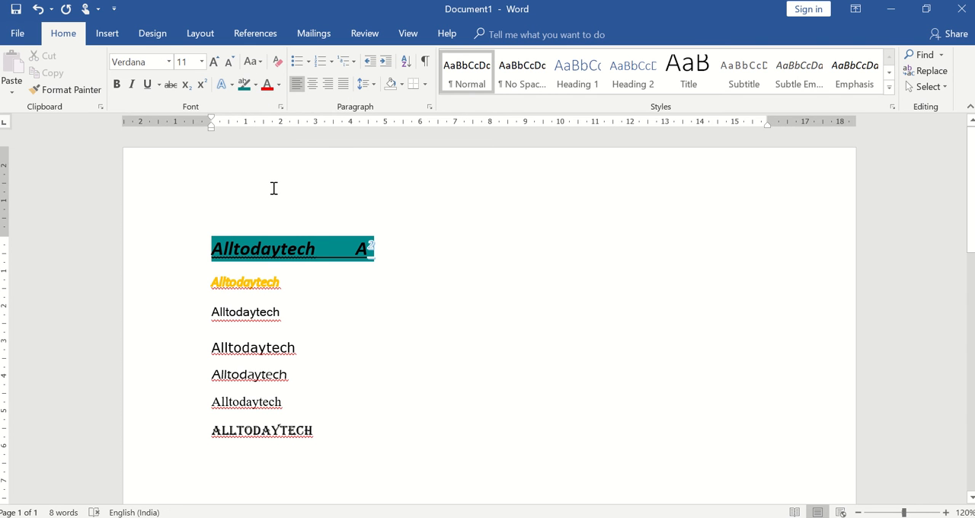
Step: Set the font color of the third "Alltodaytech" line to the standard red
triple_click(232, 322)
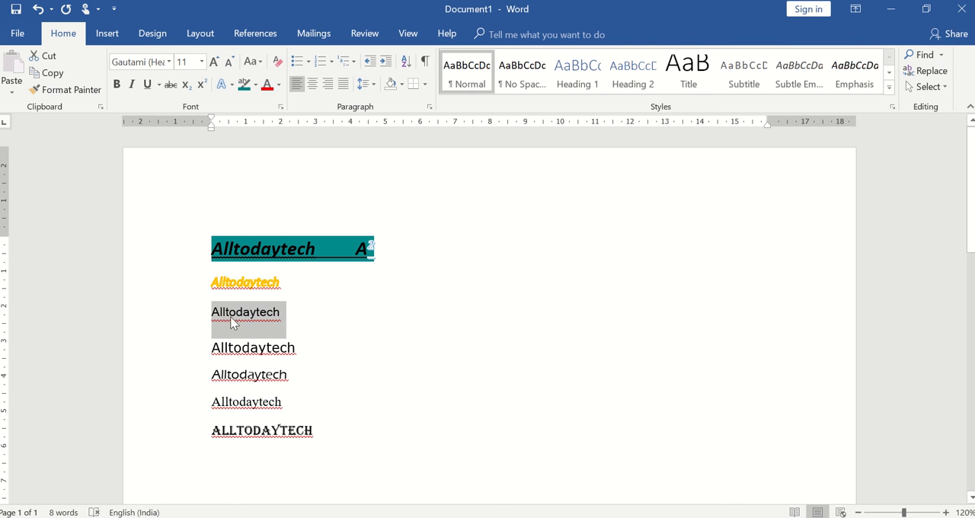
click(279, 85)
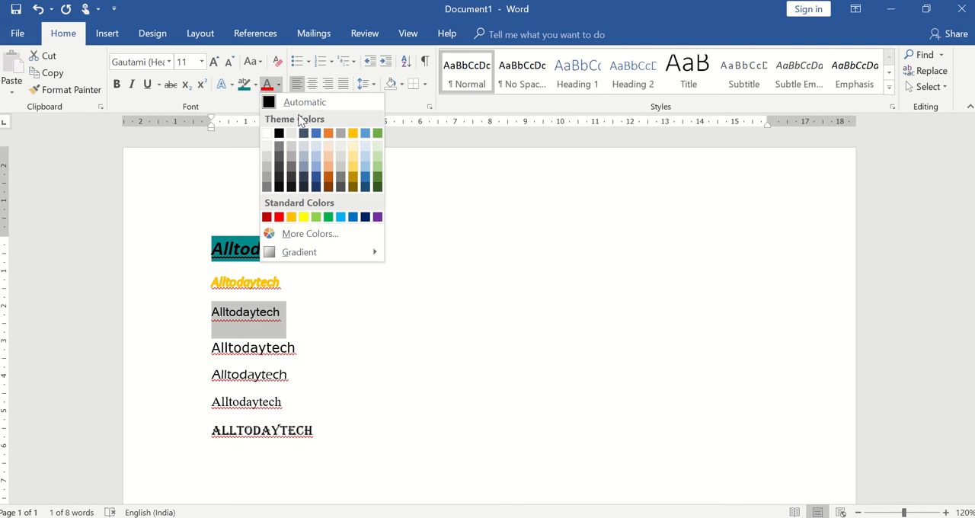
click(280, 219)
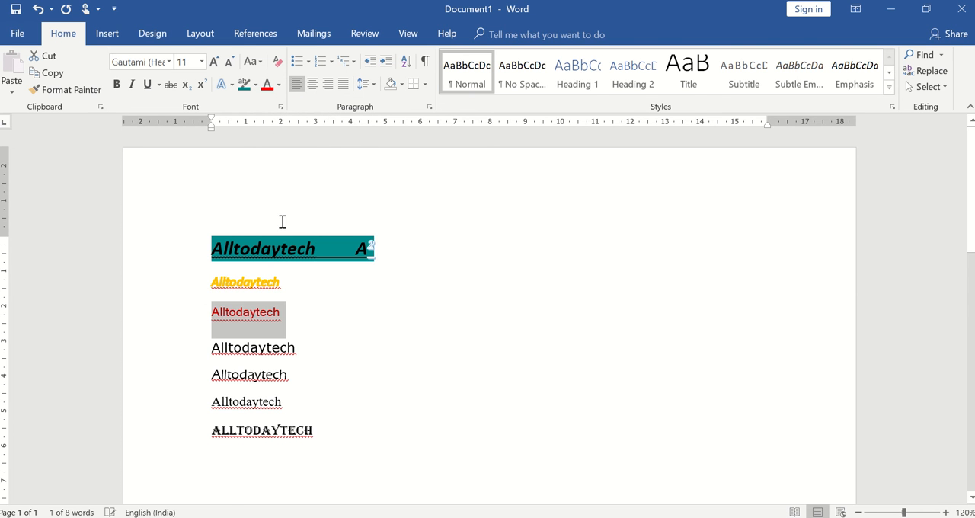
Step: Clear all formatting from the word on the fourth line and from the entire first line
click(387, 354)
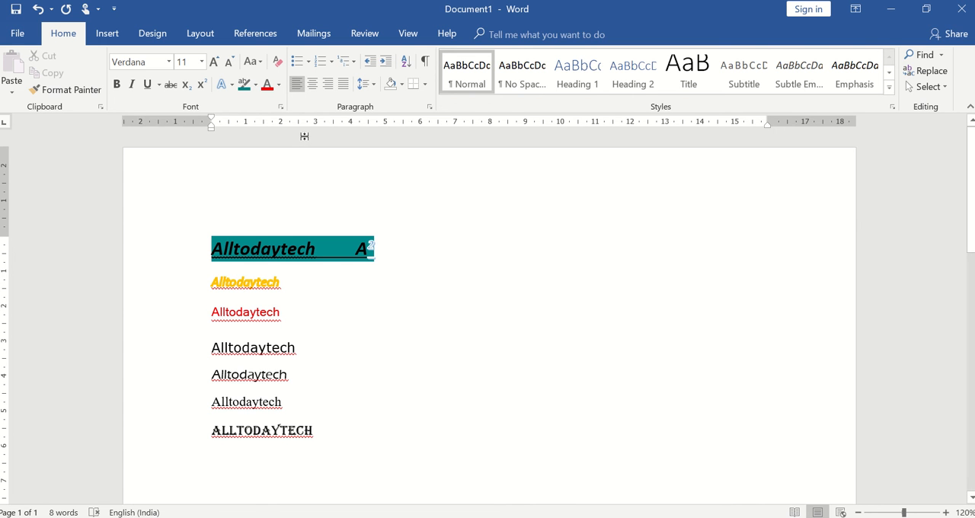
click(277, 67)
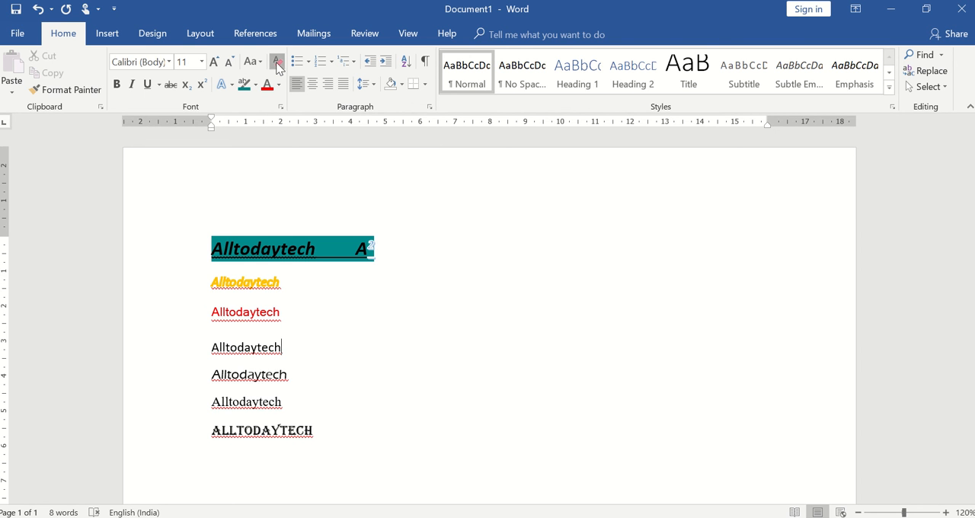
triple_click(256, 256)
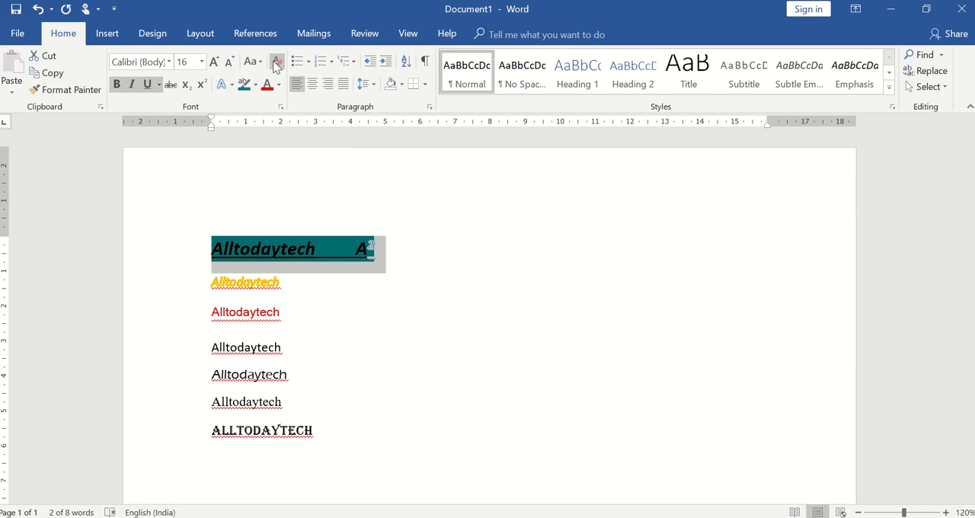
click(277, 63)
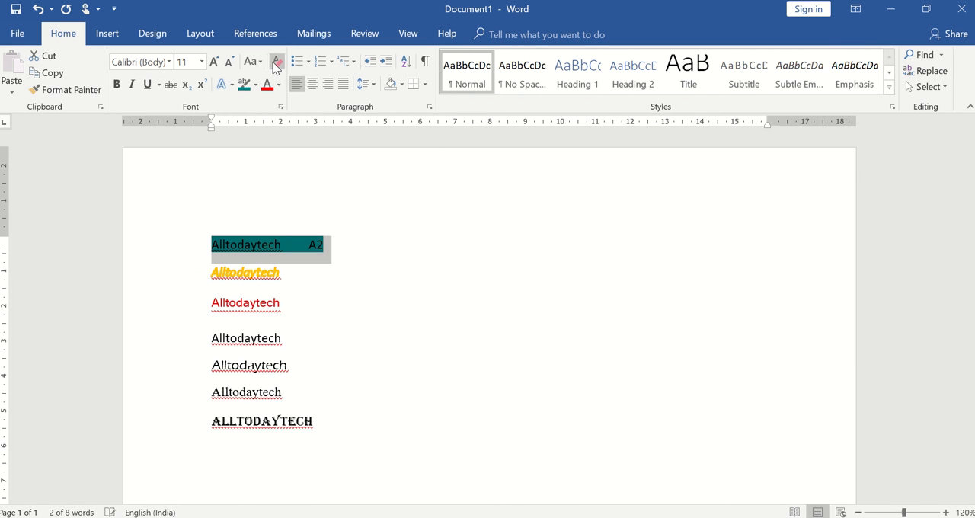
click(407, 299)
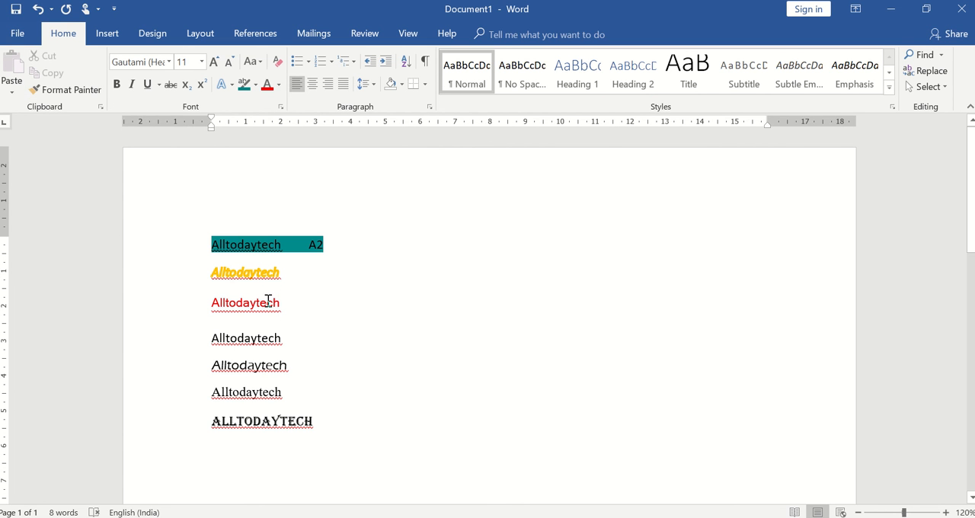
Step: Copy the word "Alltodaytech" from the fourth line and paste it three times below the last line
double_click(249, 340)
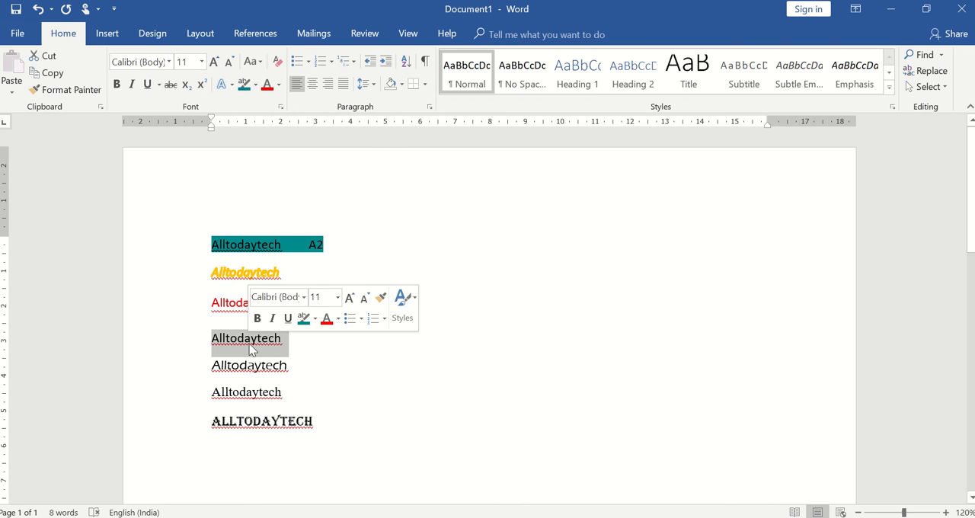
click(52, 76)
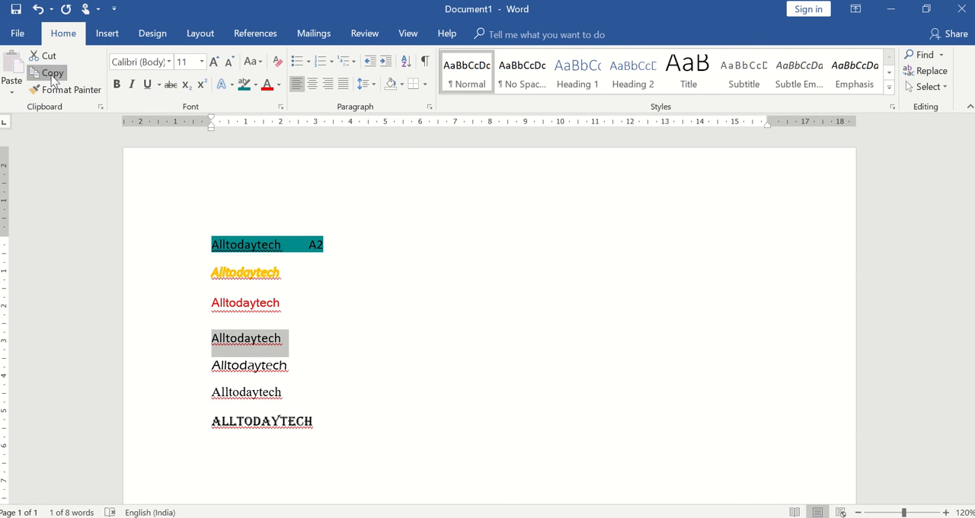
click(456, 240)
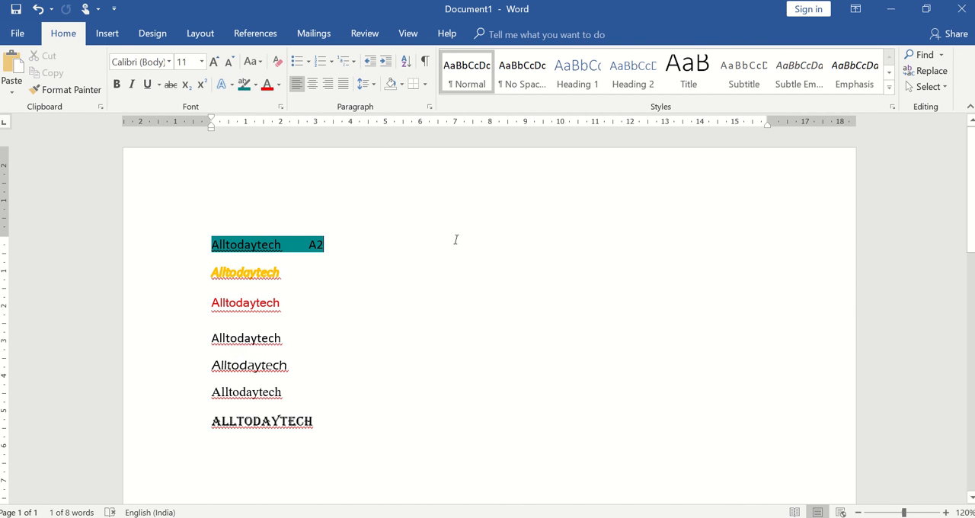
click(371, 464)
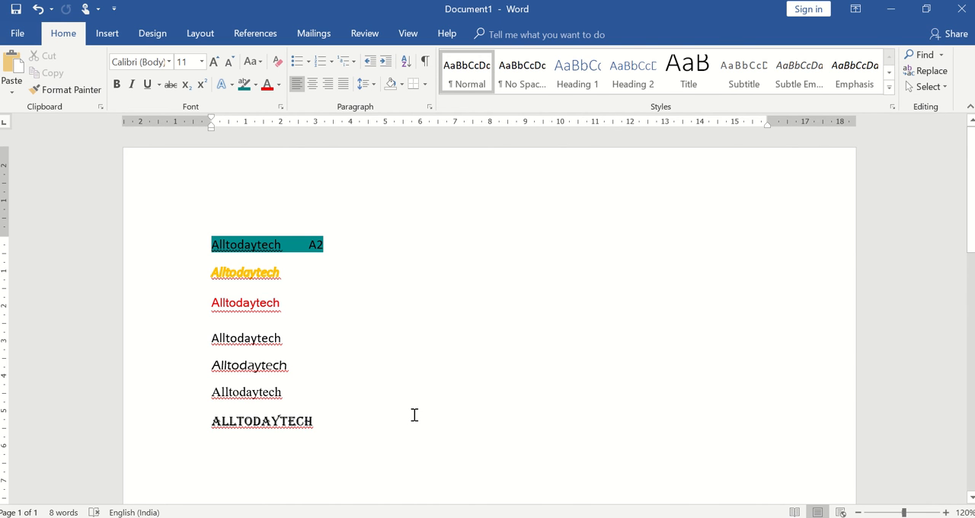
click(19, 78)
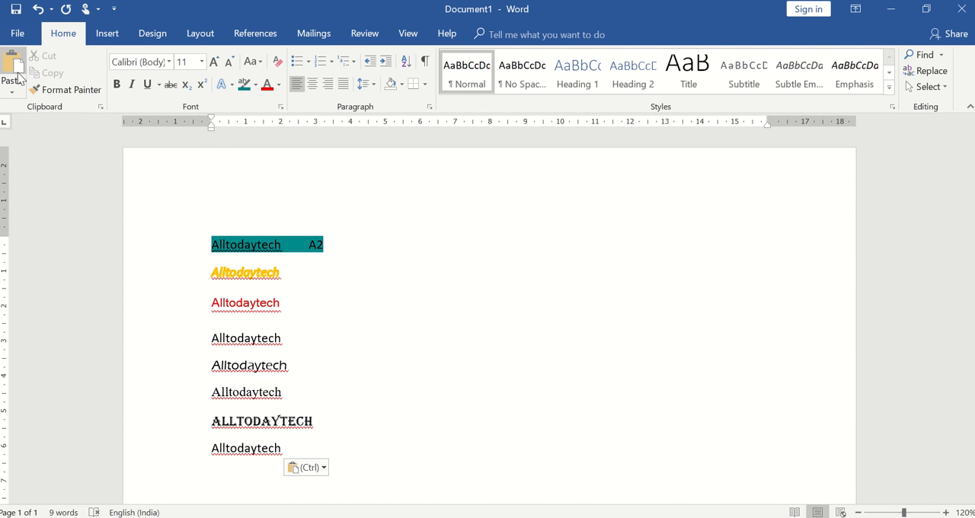
click(19, 78)
click(19, 78)
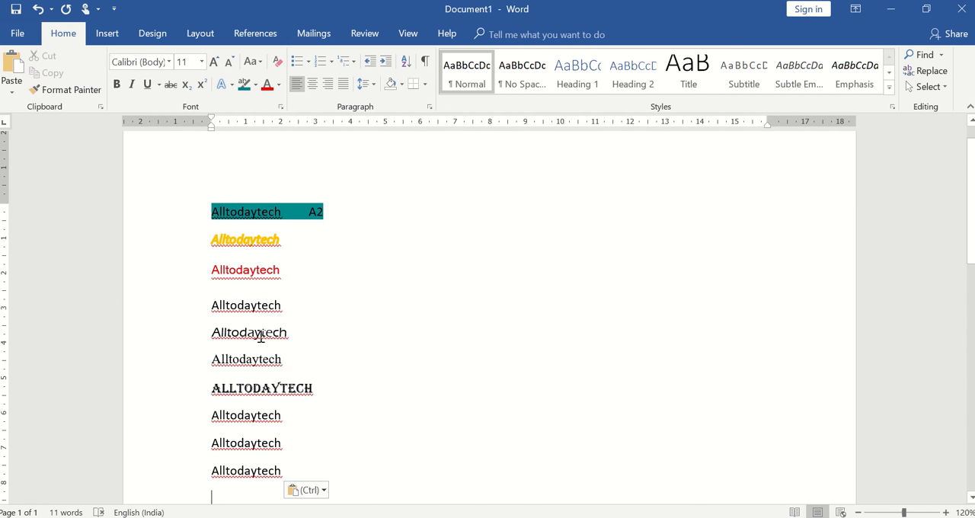
Step: Cut the Algerian "Alltodaytech" from the seventh line and paste it three times, starting after the gold word on the second line
double_click(257, 383)
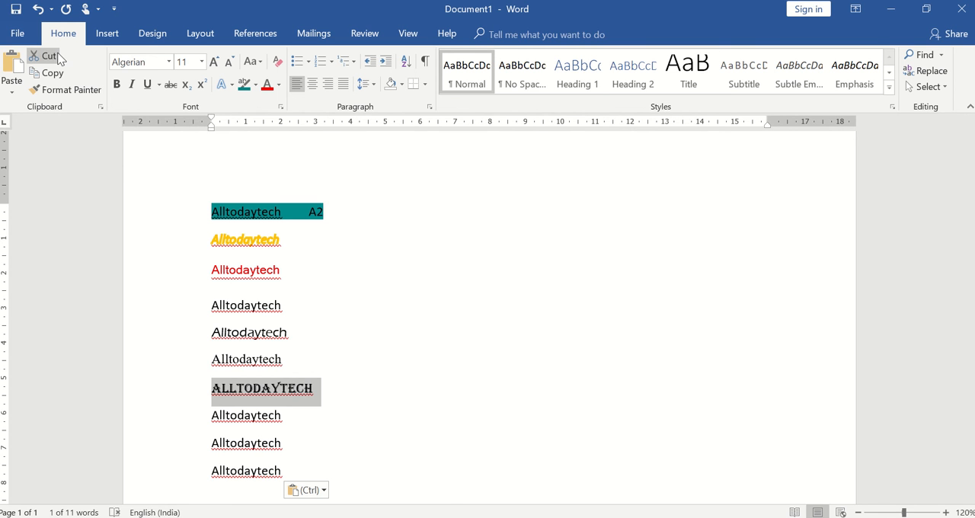
click(49, 55)
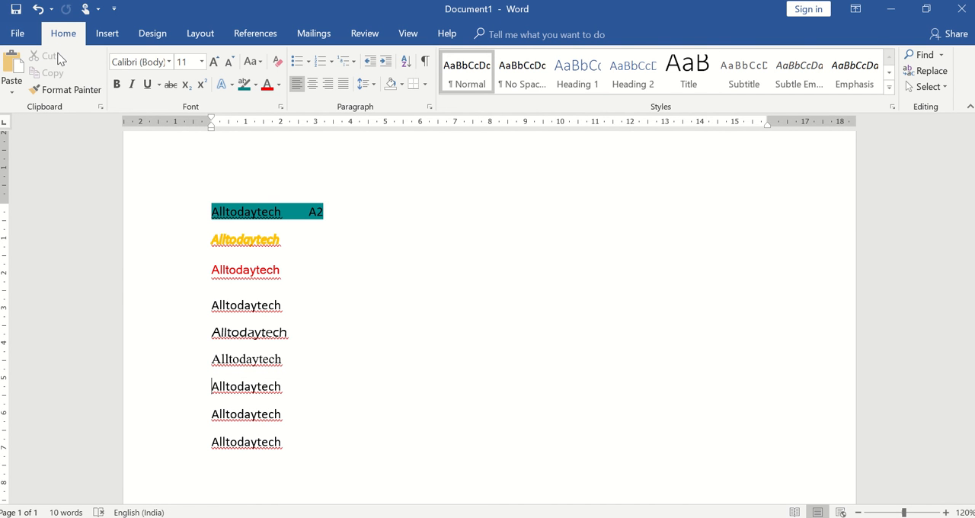
click(409, 237)
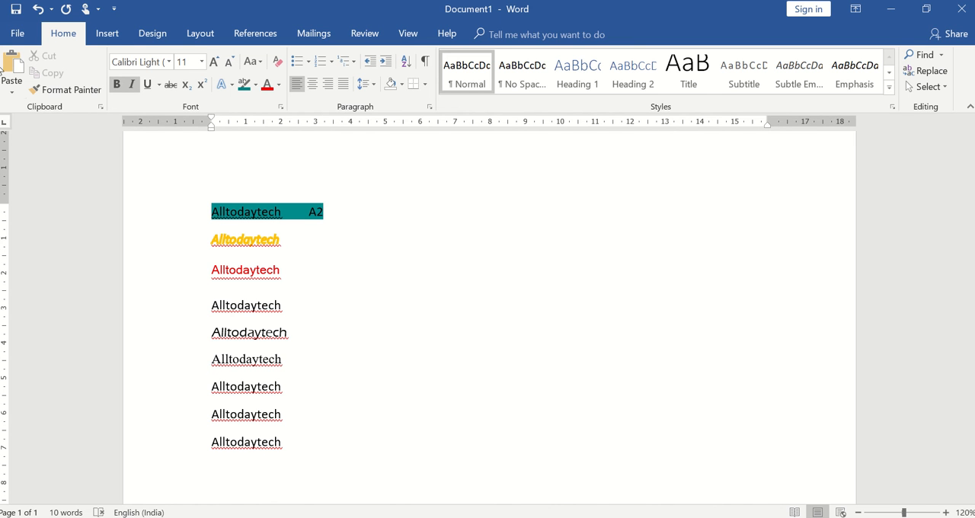
click(12, 69)
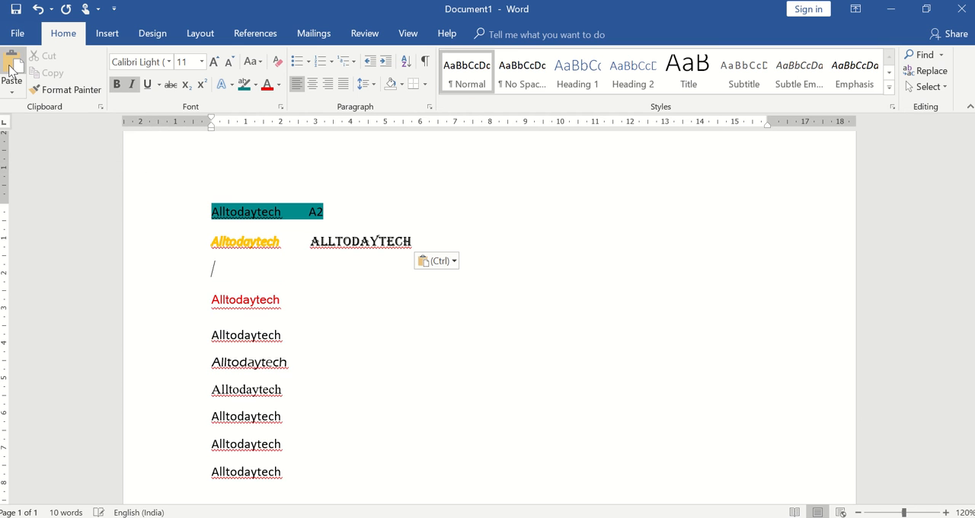
click(11, 69)
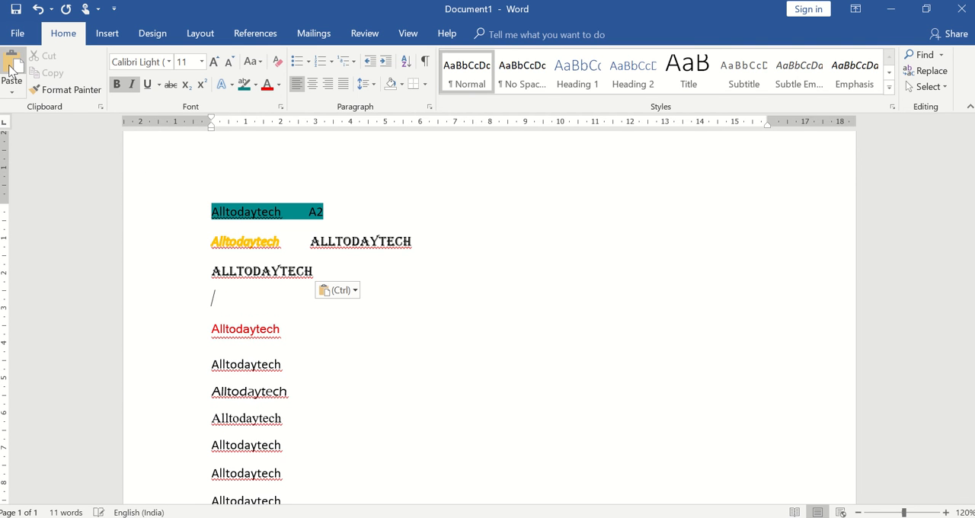
click(12, 68)
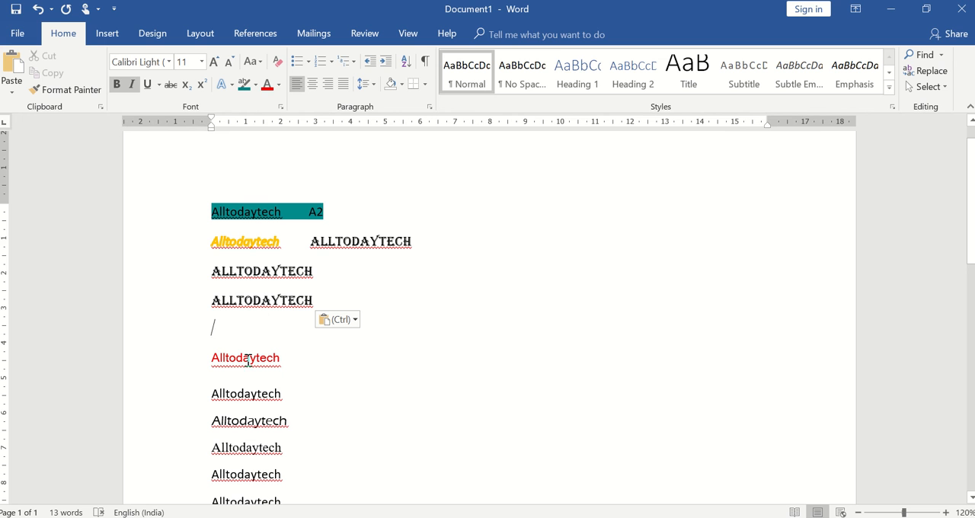
click(263, 301)
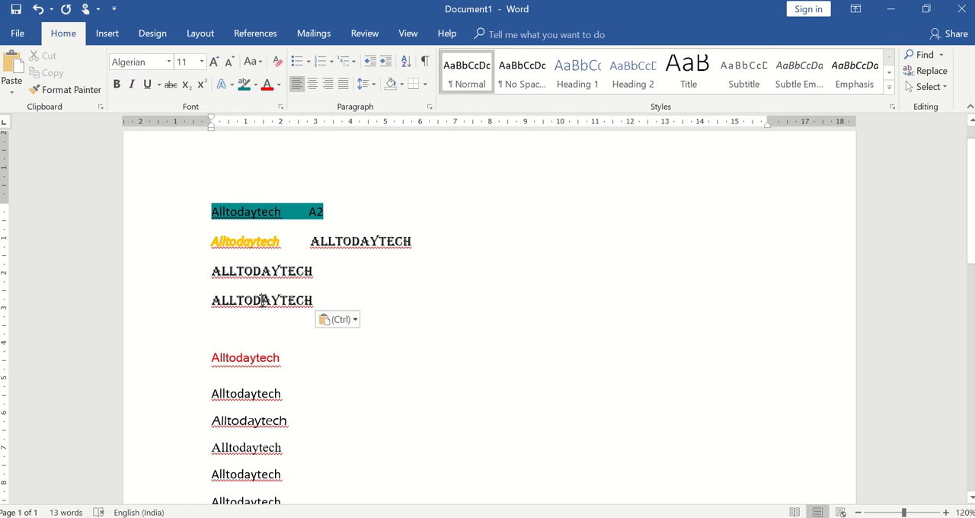
click(245, 241)
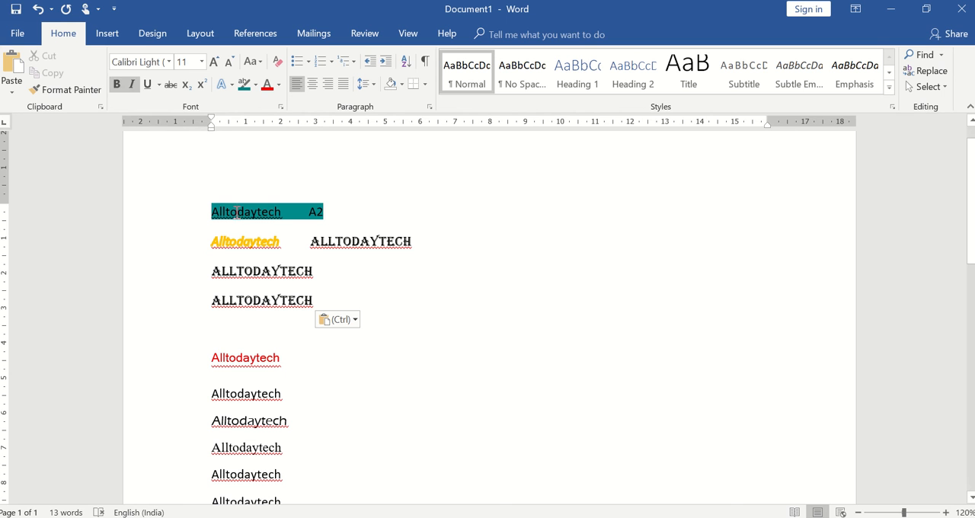
click(237, 213)
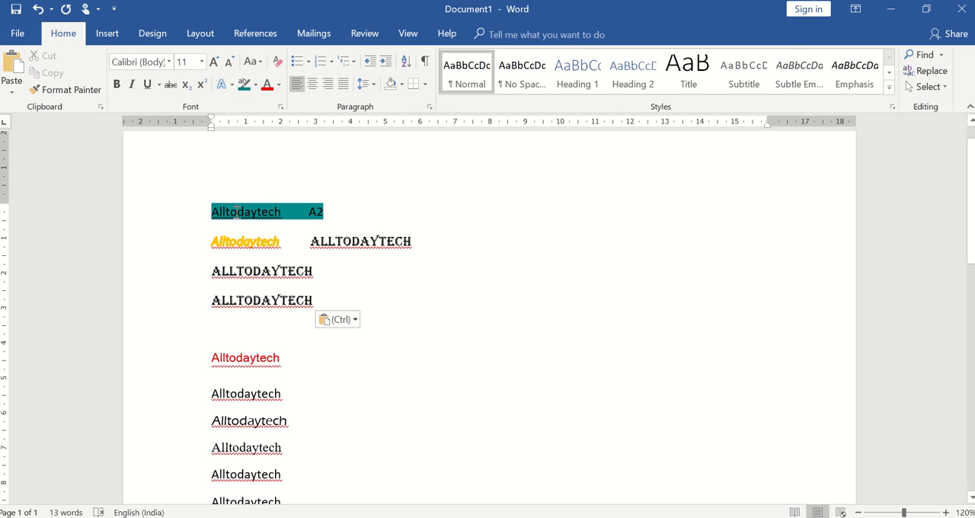
click(244, 276)
click(233, 364)
Step: Use Format Painter to copy the Algerian formatting of the fourth line's word onto the red "Alltodaytech"
click(260, 302)
double_click(260, 302)
click(84, 96)
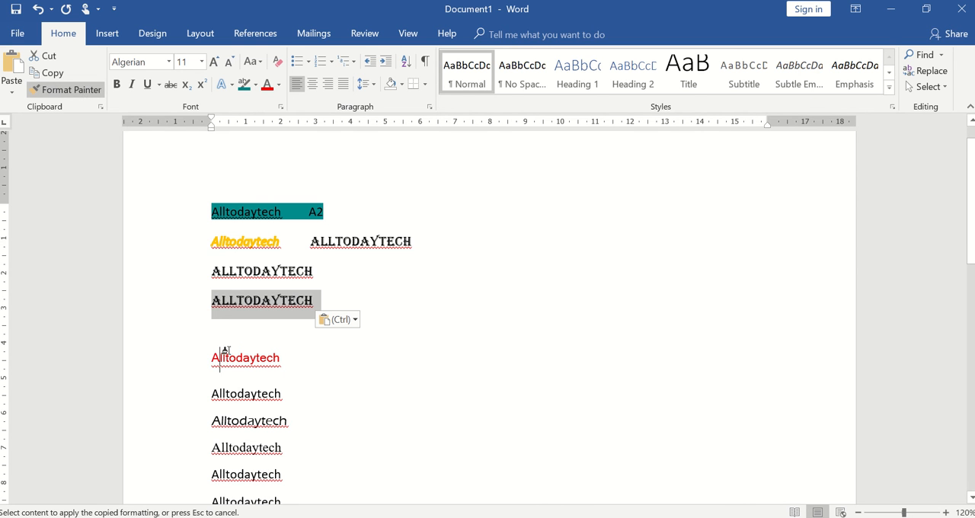
drag(220, 355, 275, 357)
drag(281, 358, 286, 365)
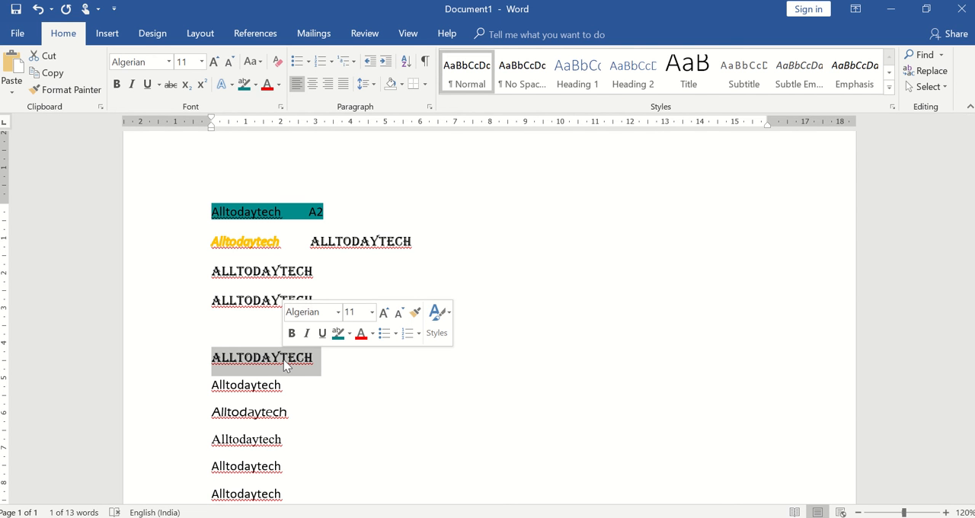
click(625, 270)
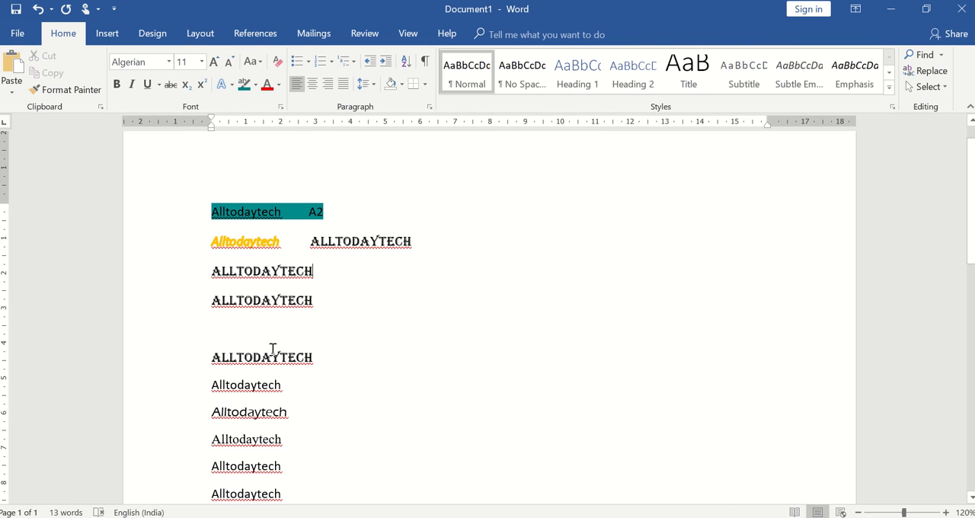
click(10, 92)
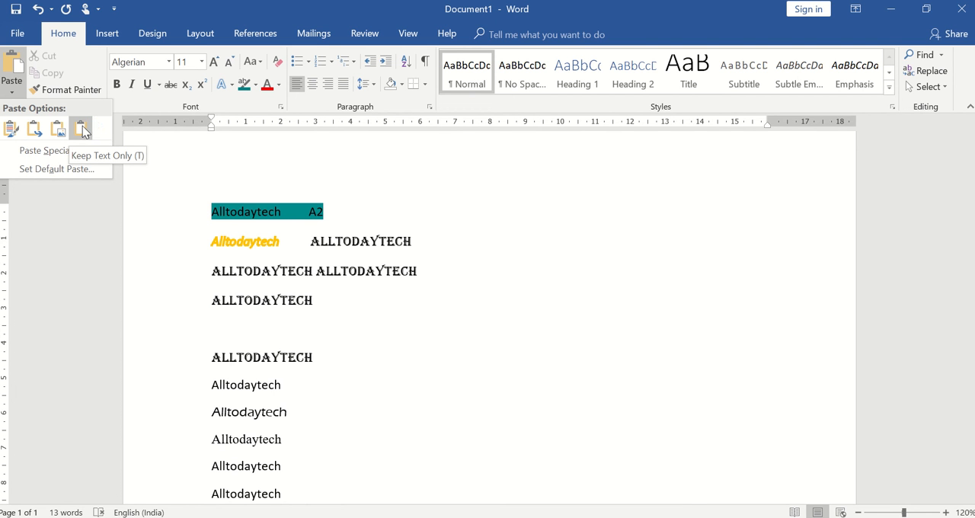
click(11, 93)
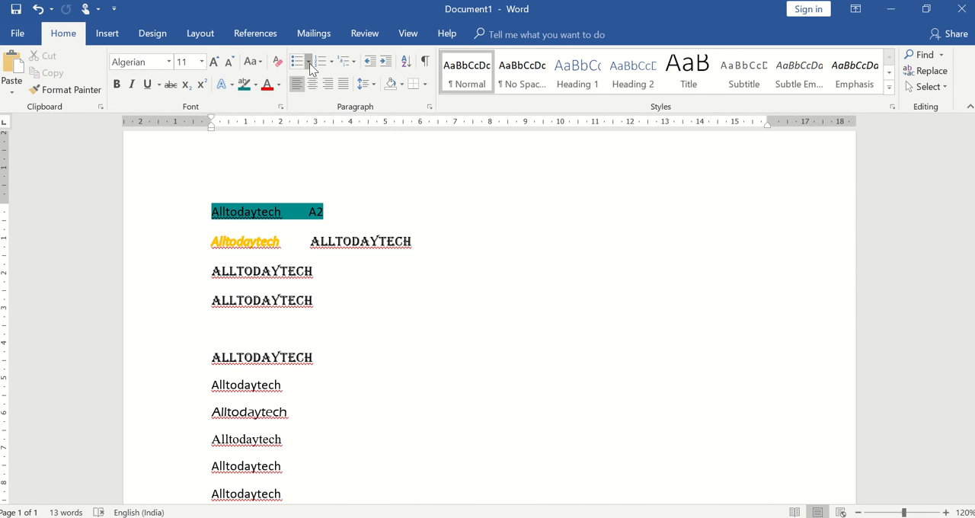
click(308, 62)
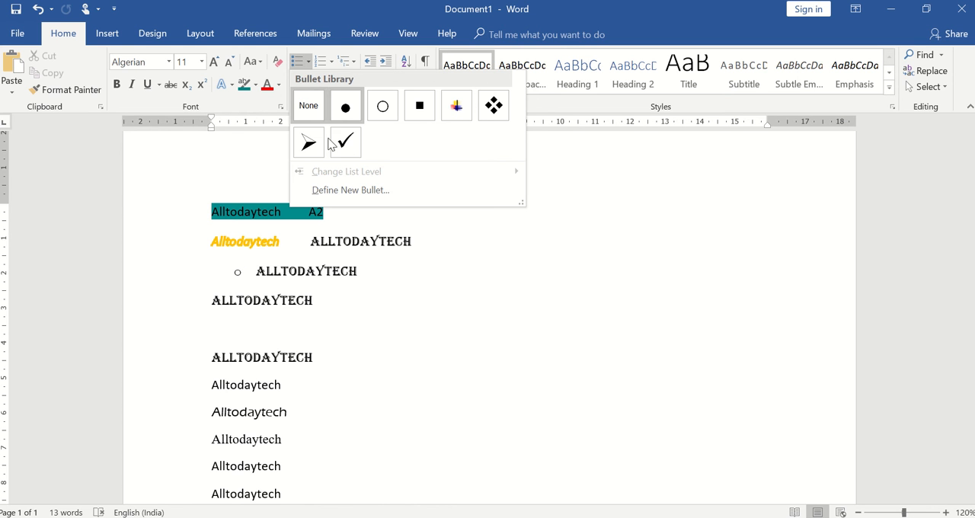
click(449, 291)
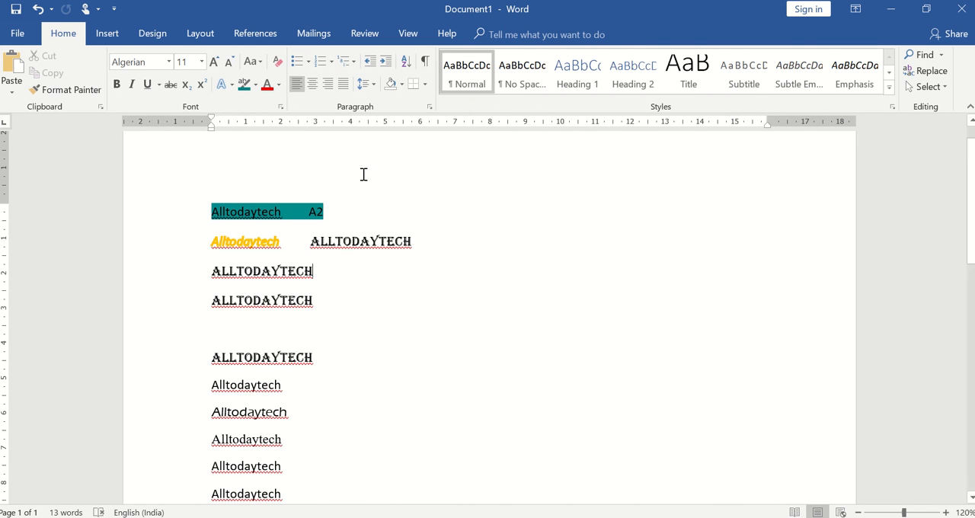
Step: Number the third line in the "1. 2. 3." format and apply the "1) a) i)" multilevel list to the fourth line
click(332, 62)
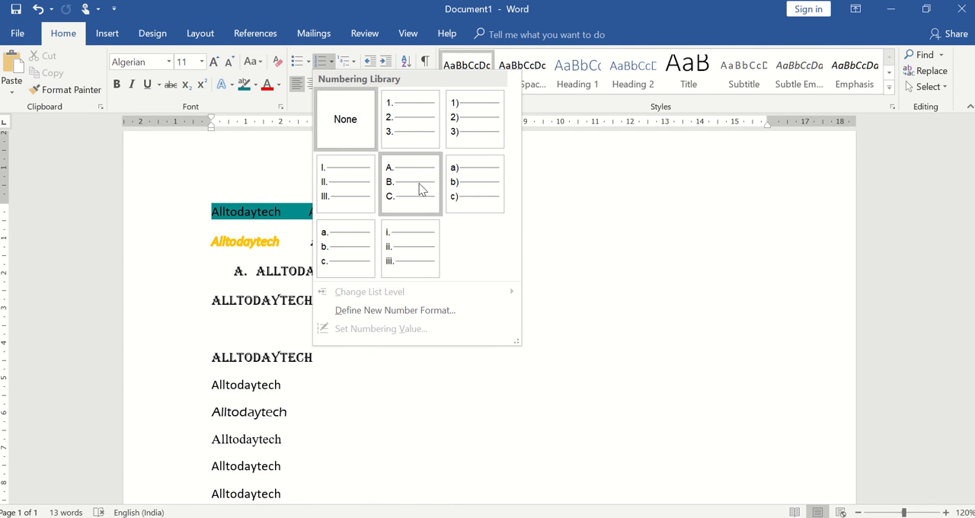
click(419, 143)
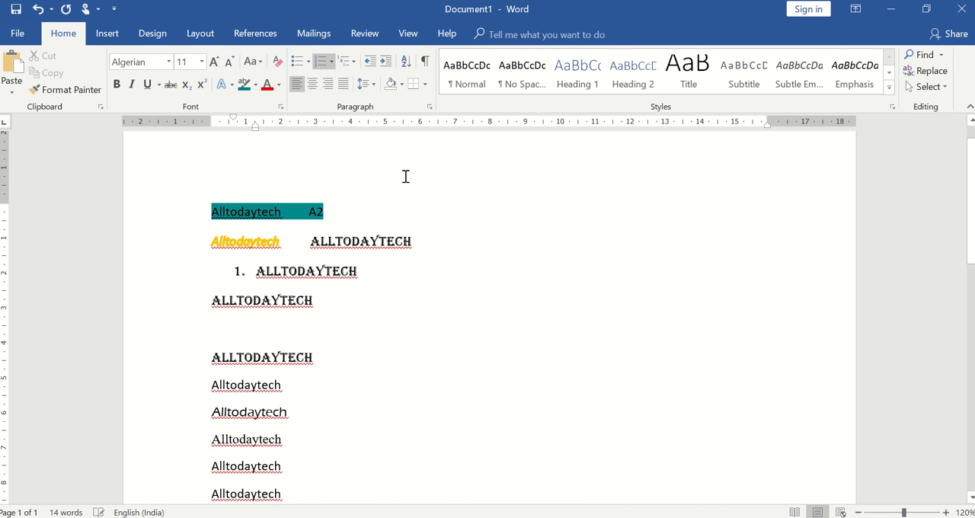
click(208, 301)
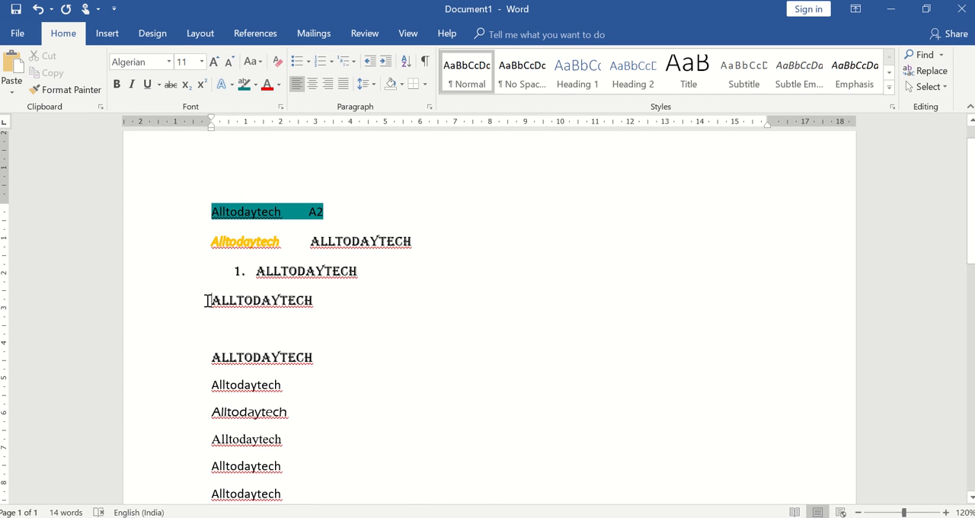
click(350, 61)
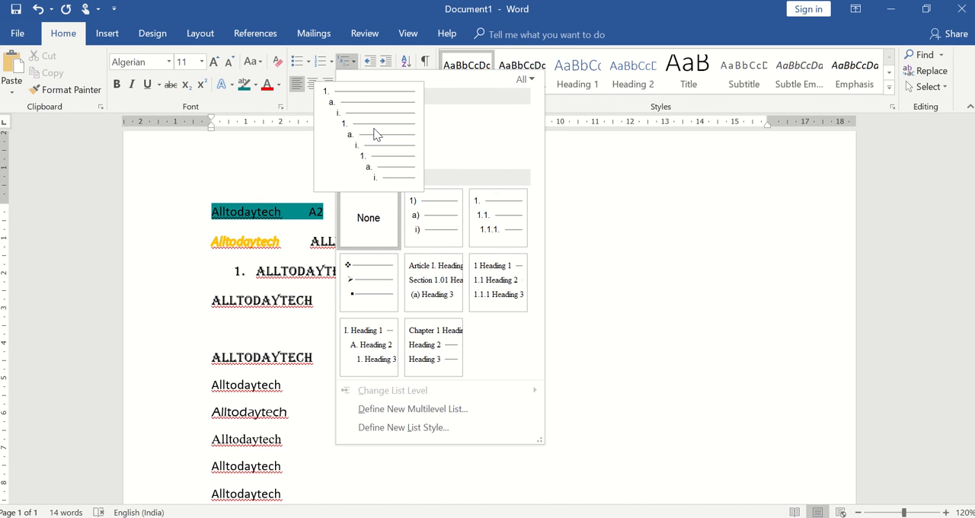
click(434, 218)
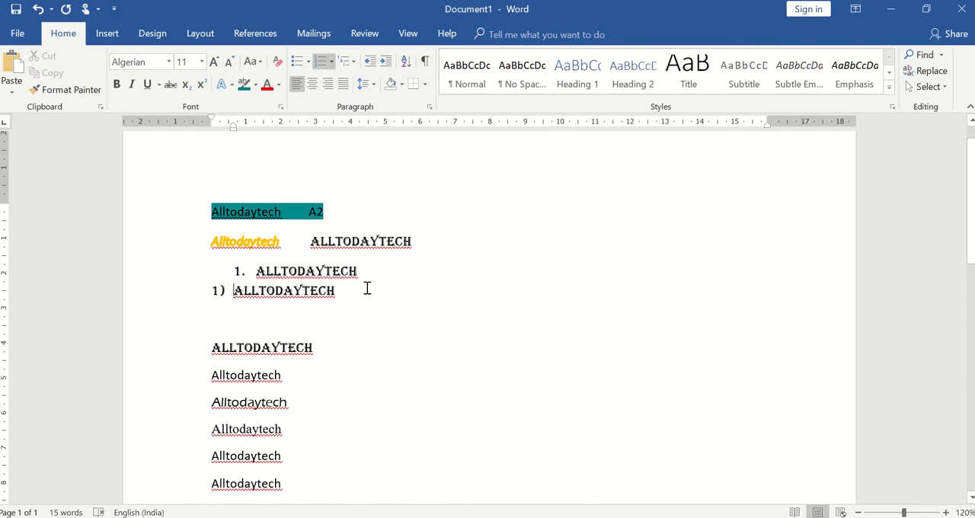
Step: Insert several line breaks after the "1)" list item, ending the list and leaving blank lines below it
key(Return)
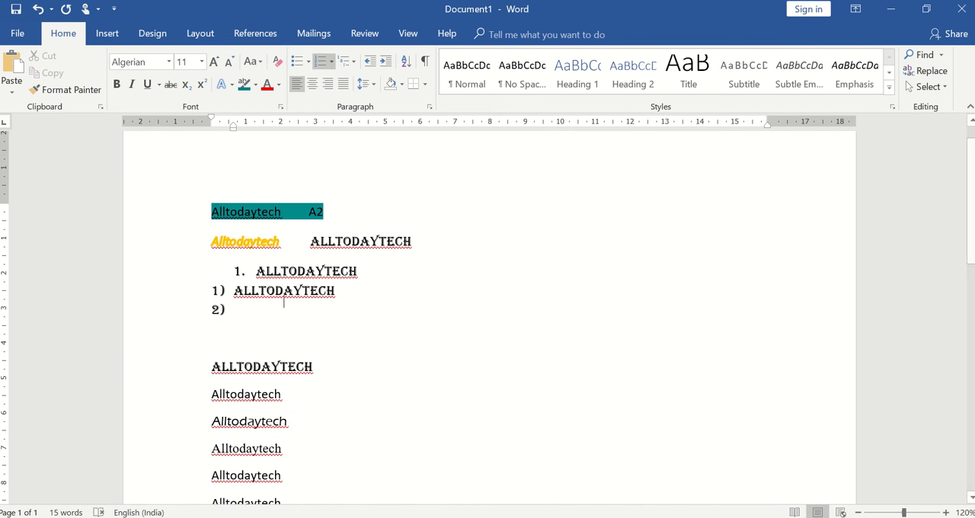
key(Return)
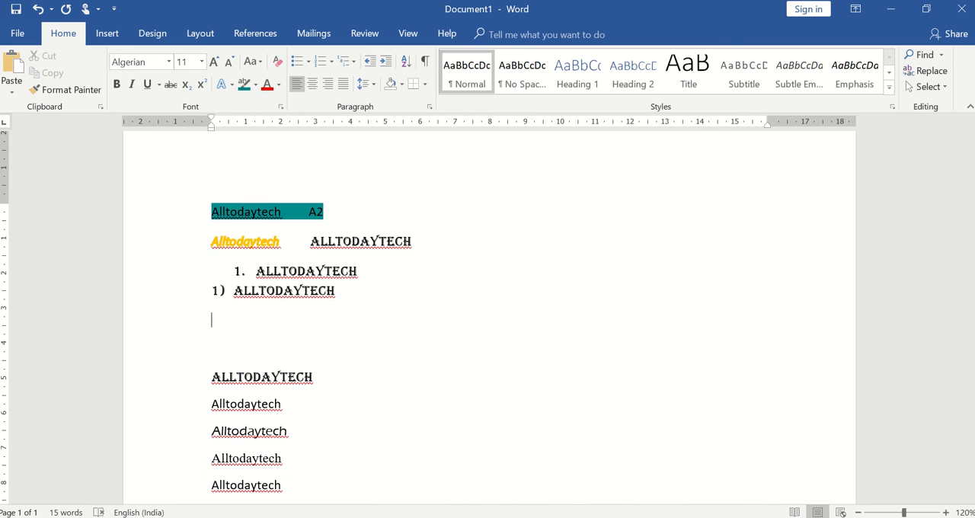
click(343, 297)
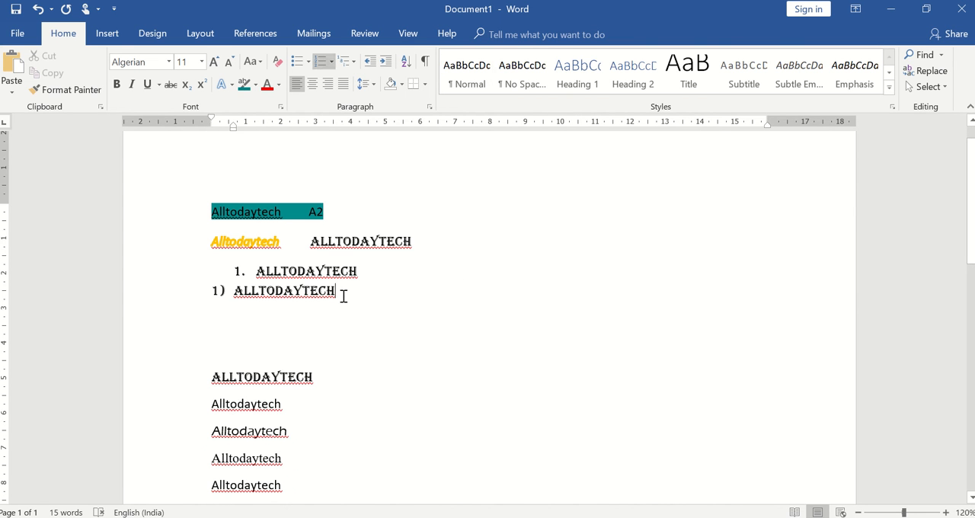
key(Return)
key(Return)
key(Return)
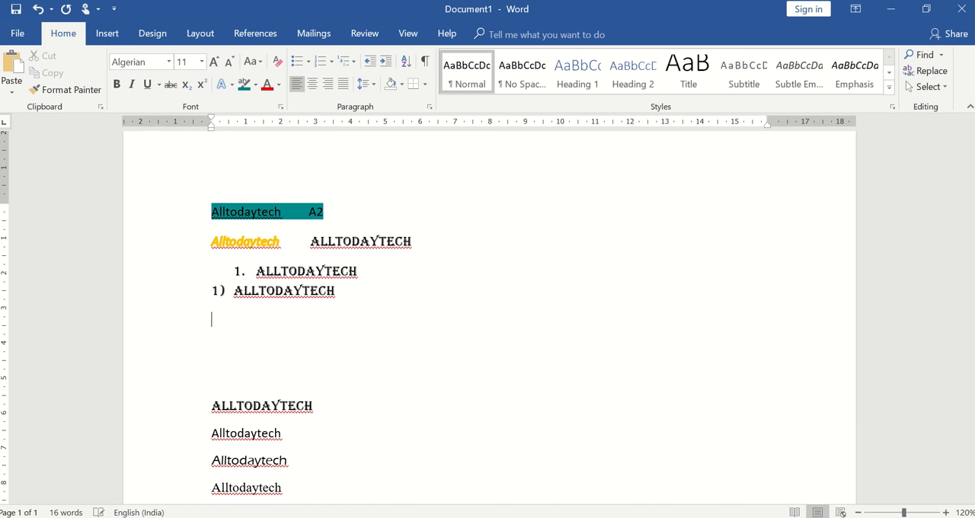
click(343, 289)
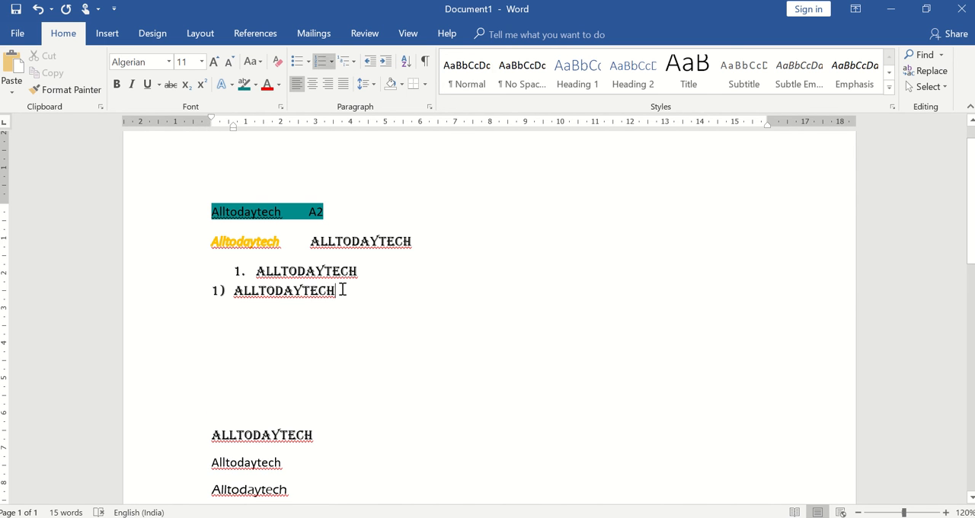
key(Return)
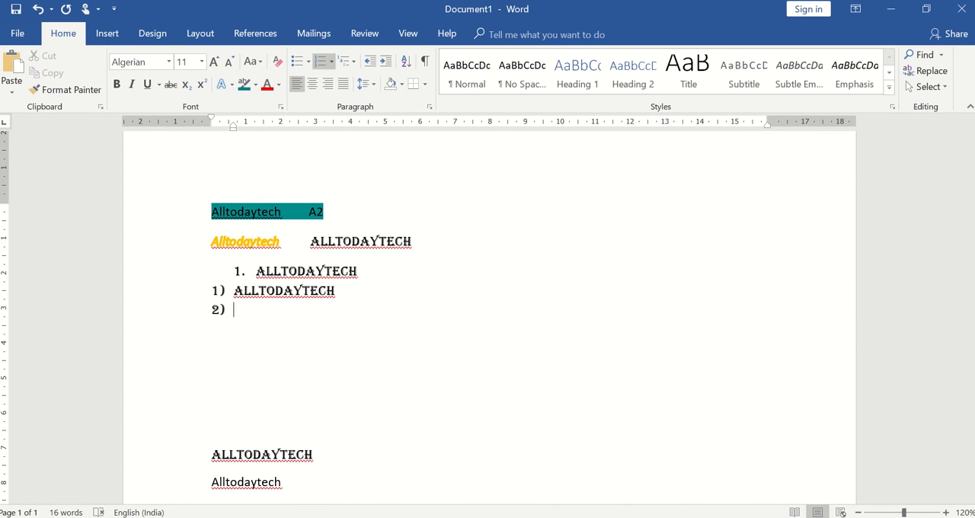
key(Return)
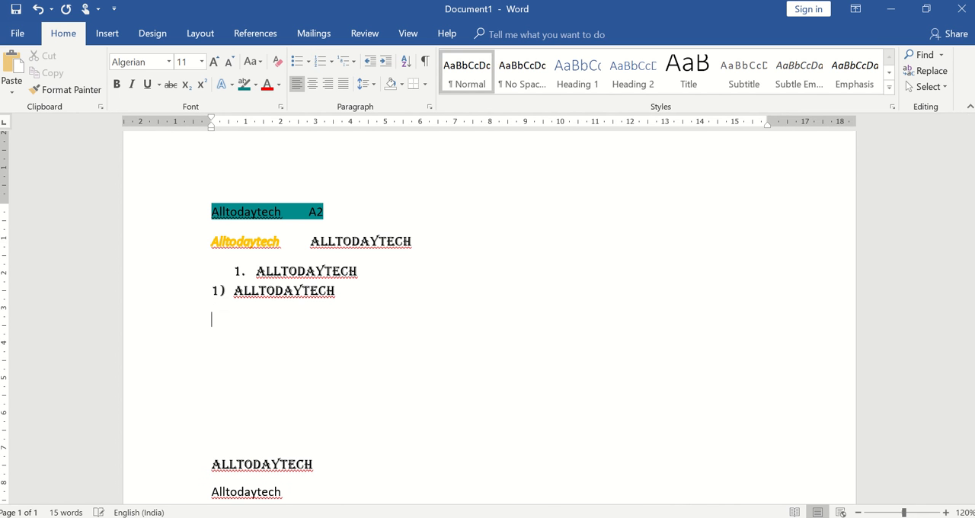
click(356, 61)
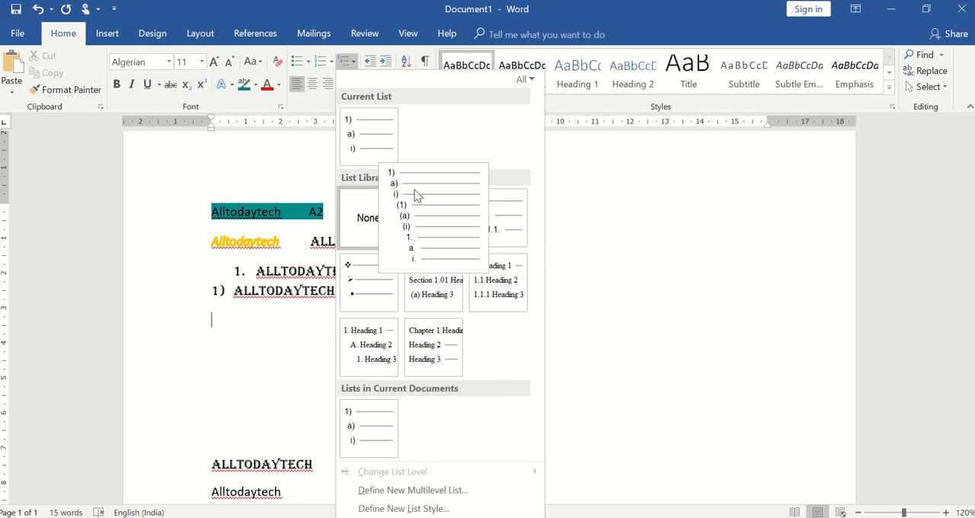
mouse_move(501, 224)
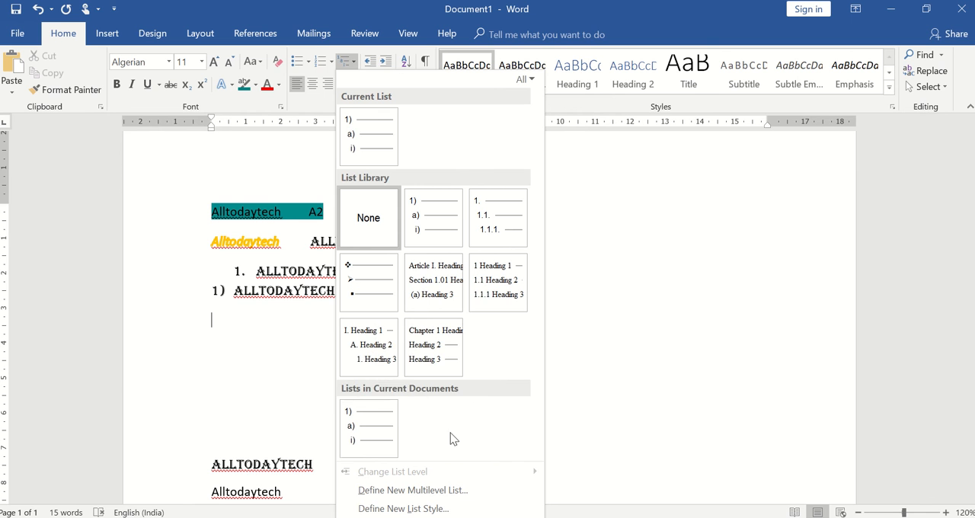
click(642, 268)
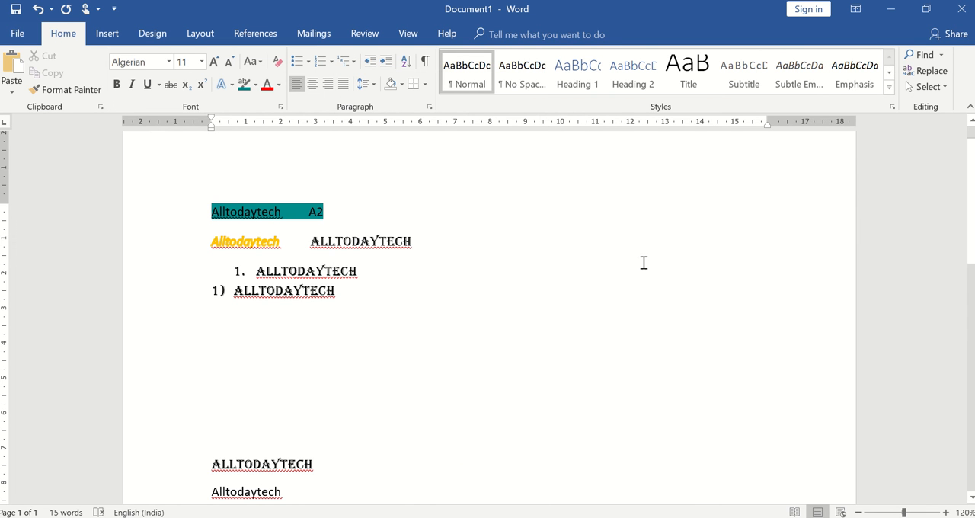
click(369, 61)
Step: Increase the indent of the second line, which starts with the gold "Alltodaytech", by five levels
click(213, 241)
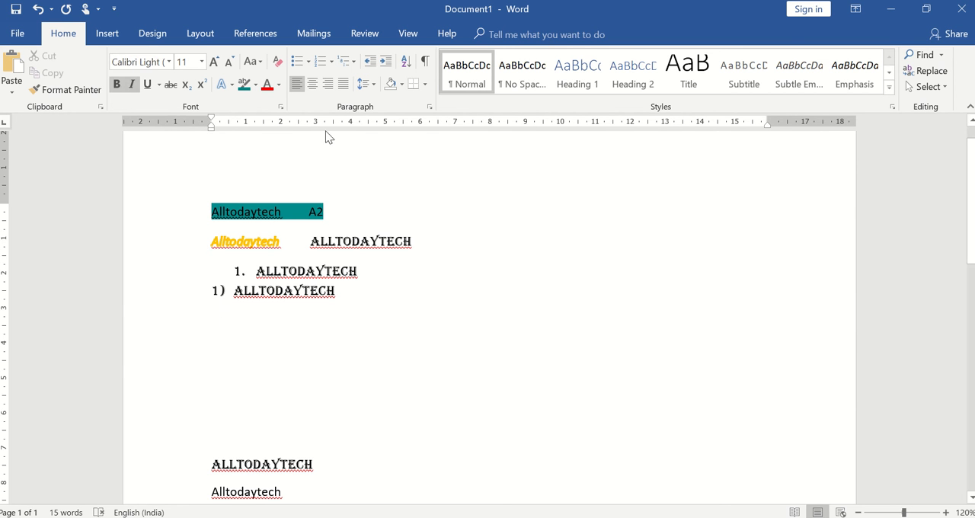
click(388, 61)
click(388, 61)
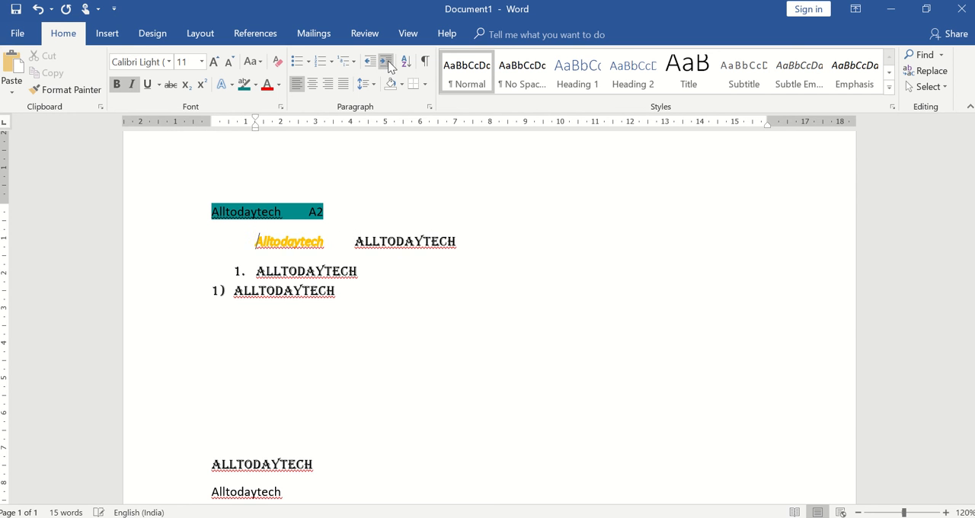
click(388, 61)
click(388, 61)
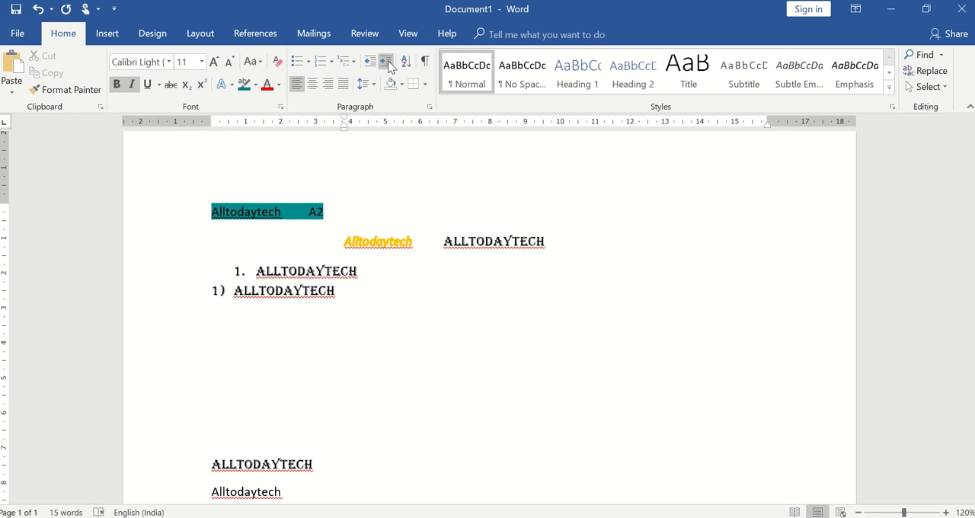
click(387, 61)
click(388, 61)
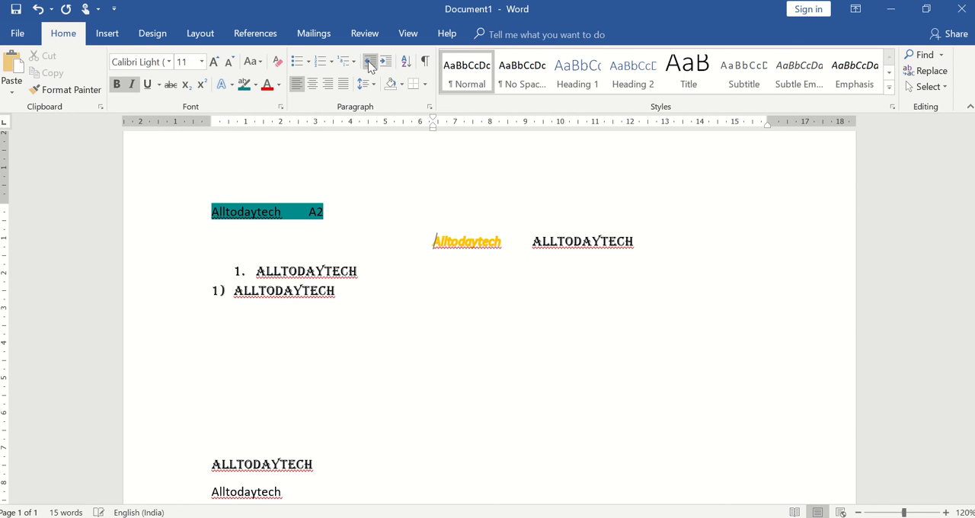
Step: Decrease the second line's indent until it is back at the page margin
click(369, 62)
click(370, 62)
click(369, 61)
click(370, 62)
click(369, 61)
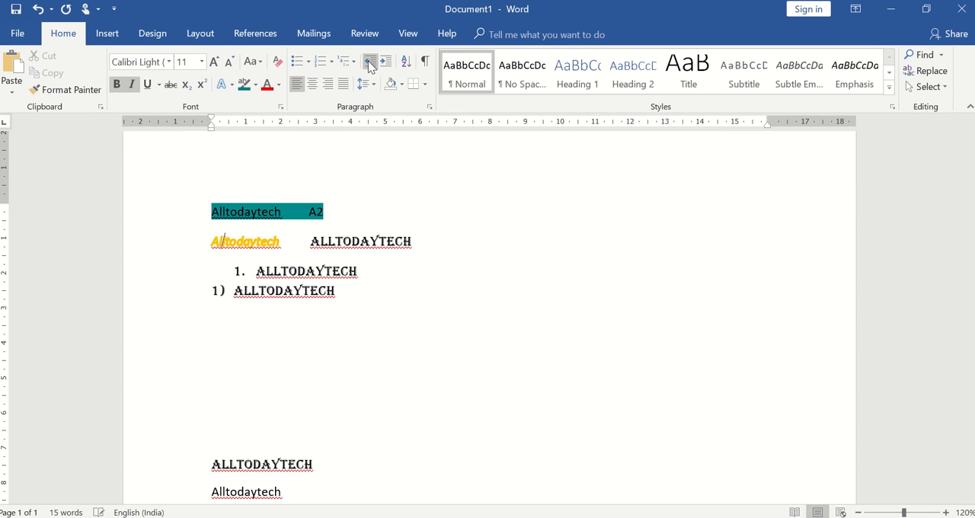
click(369, 62)
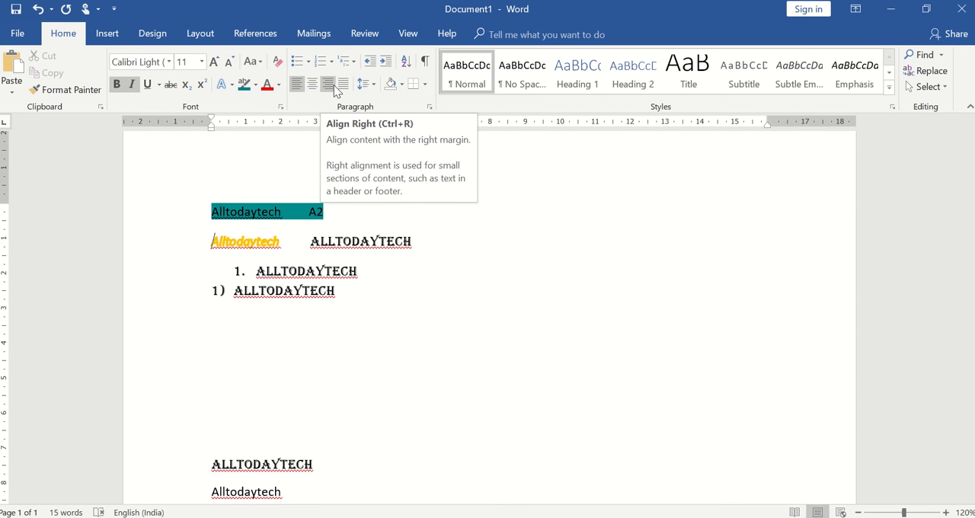
Step: Try centre and right alignment on the teal-highlighted first line, ending with it justified
click(212, 211)
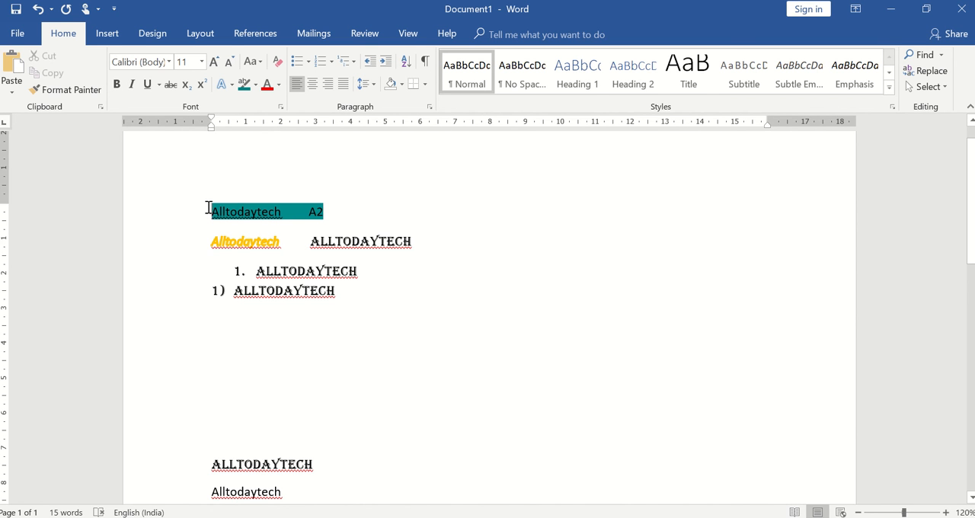
click(297, 89)
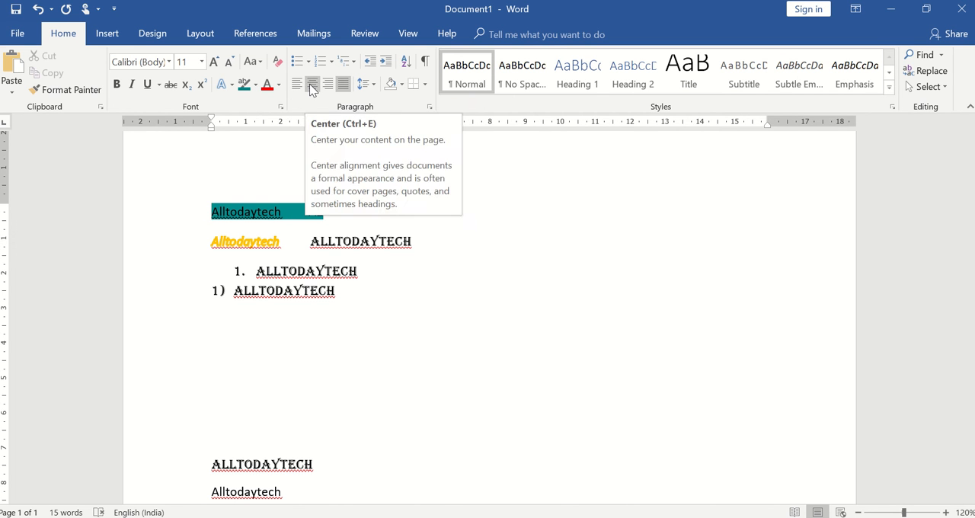
click(310, 84)
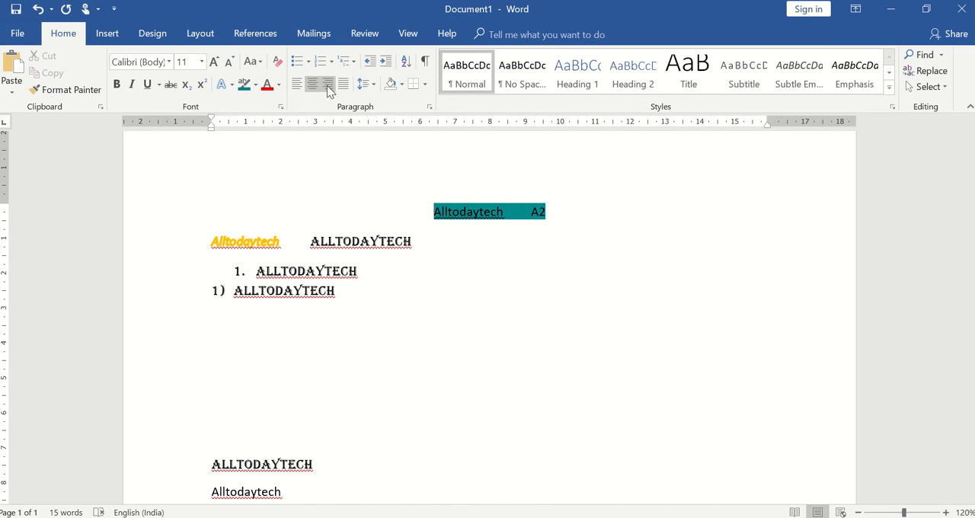
click(329, 89)
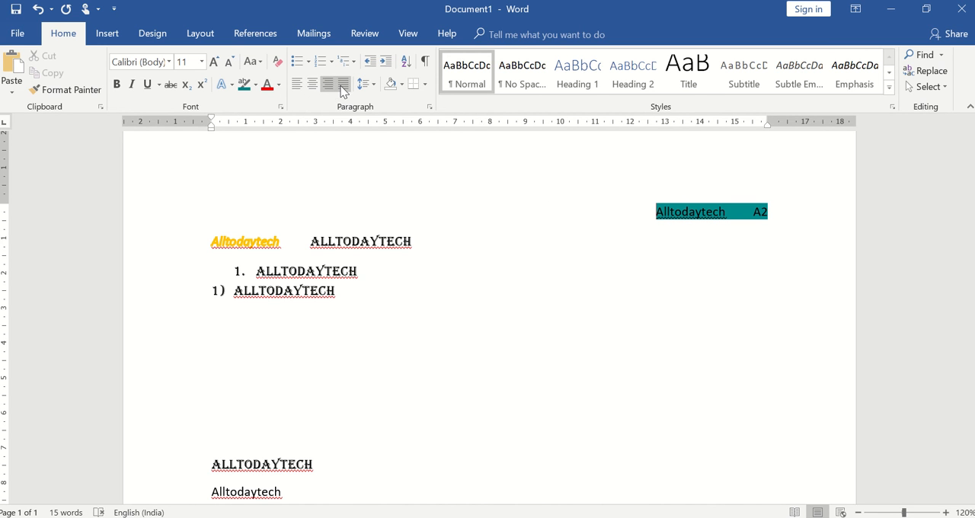
click(343, 85)
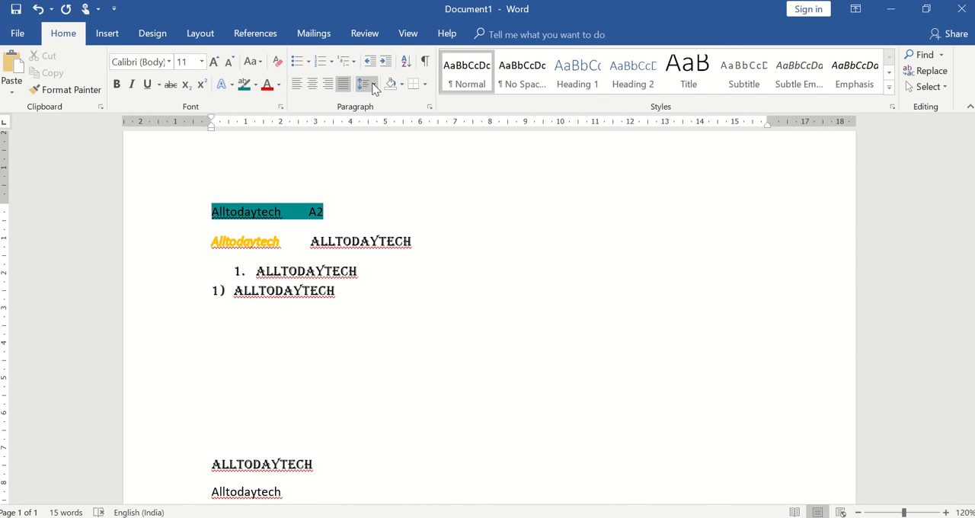
Step: Look through the line spacing, paragraph shading, border and style options for the first two lines without applying any
click(373, 85)
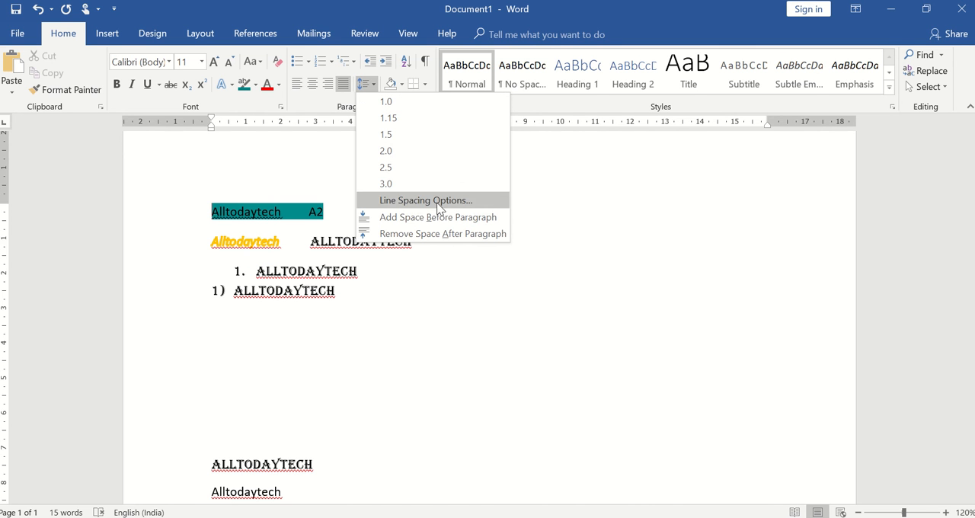
click(652, 236)
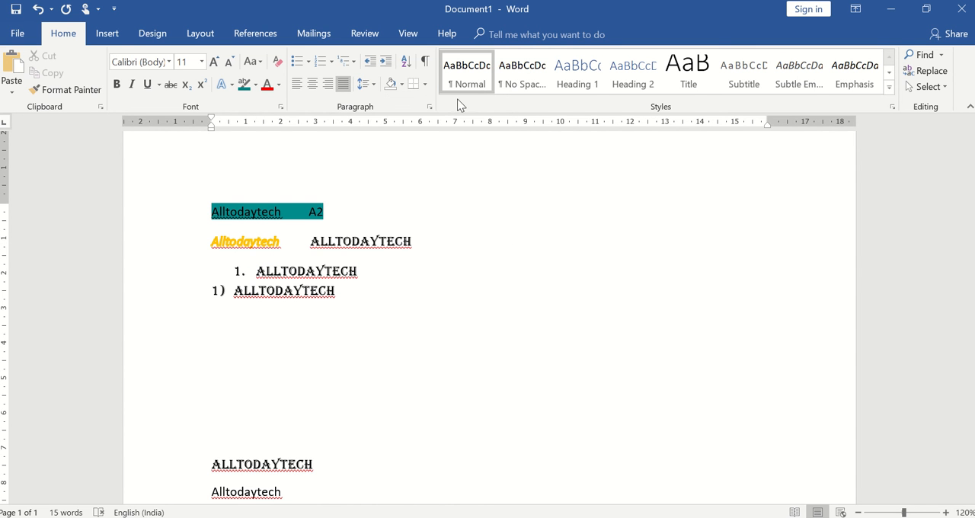
click(401, 85)
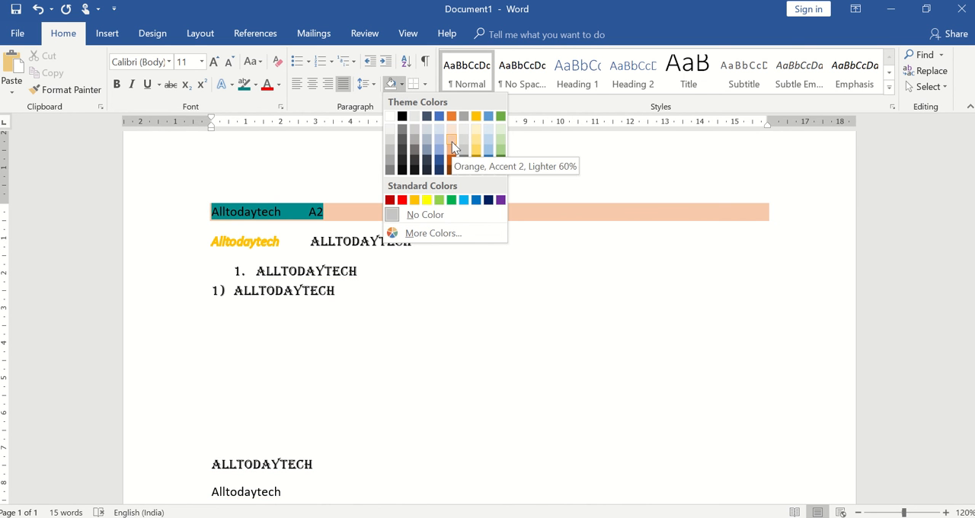
click(211, 211)
click(213, 241)
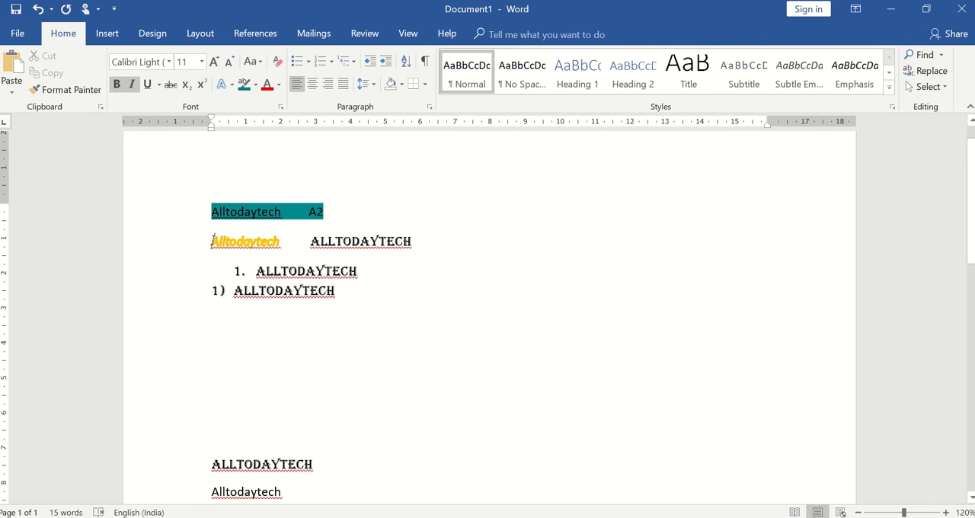
click(401, 84)
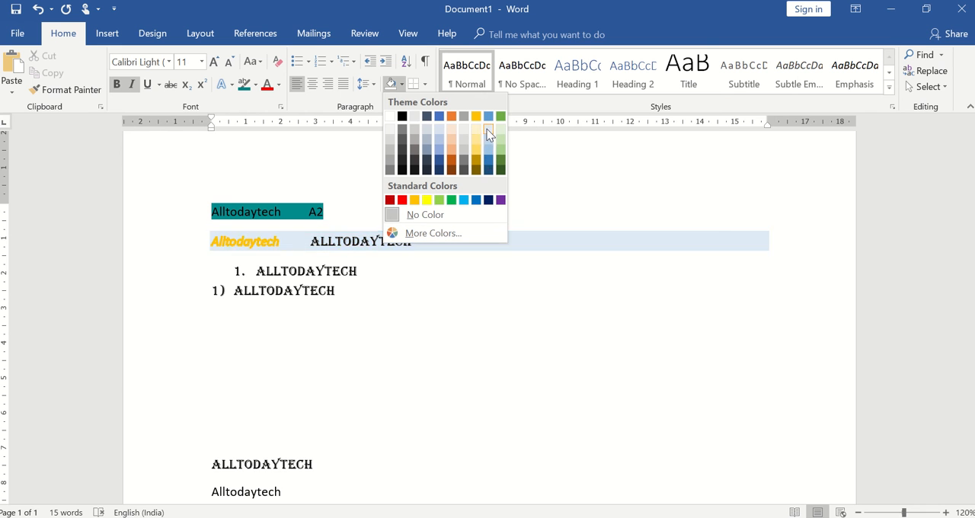
click(604, 157)
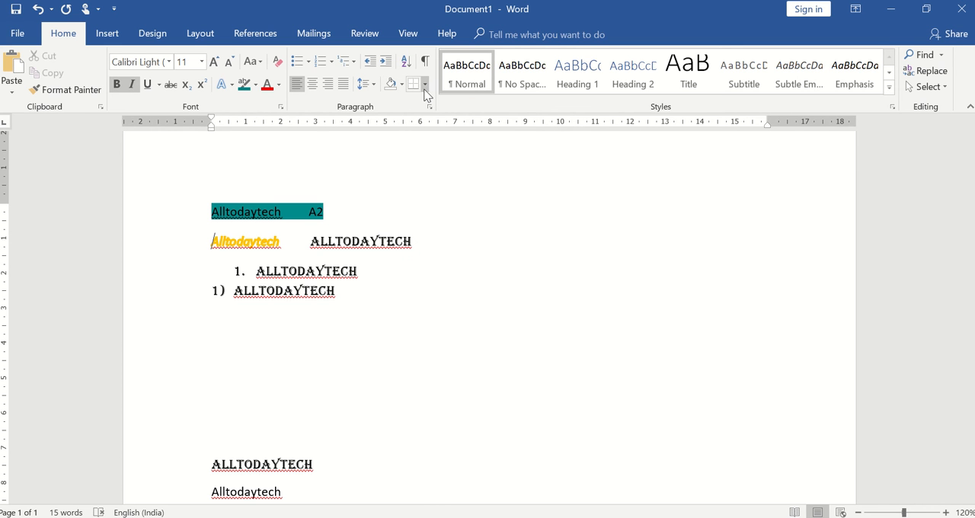
click(424, 85)
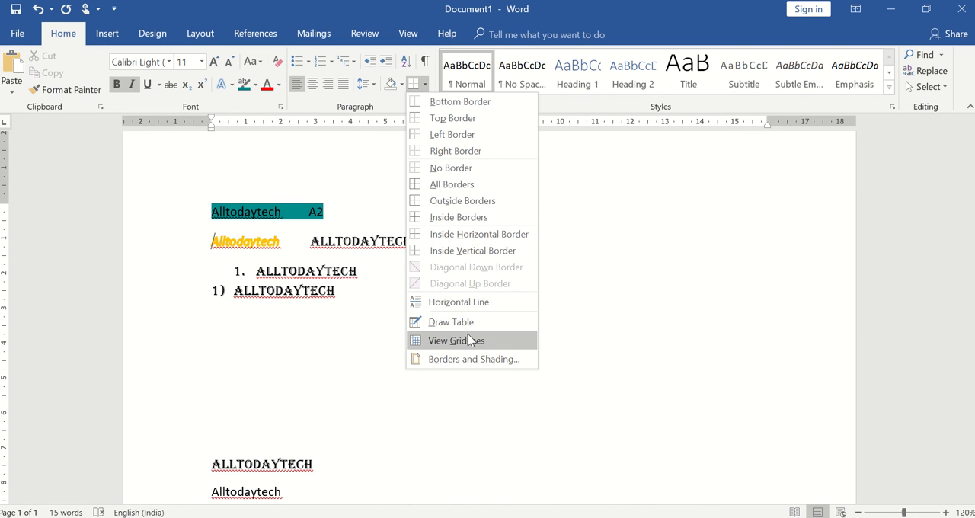
click(677, 258)
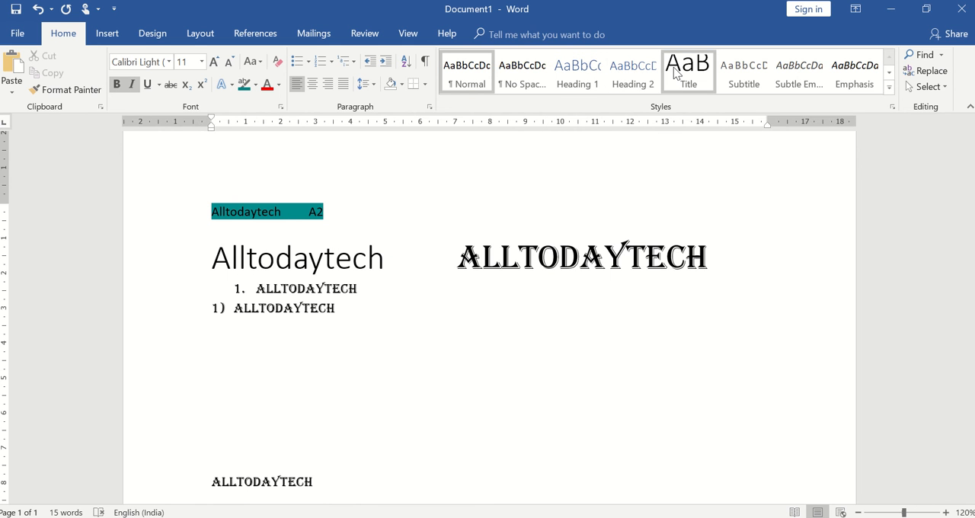
click(889, 89)
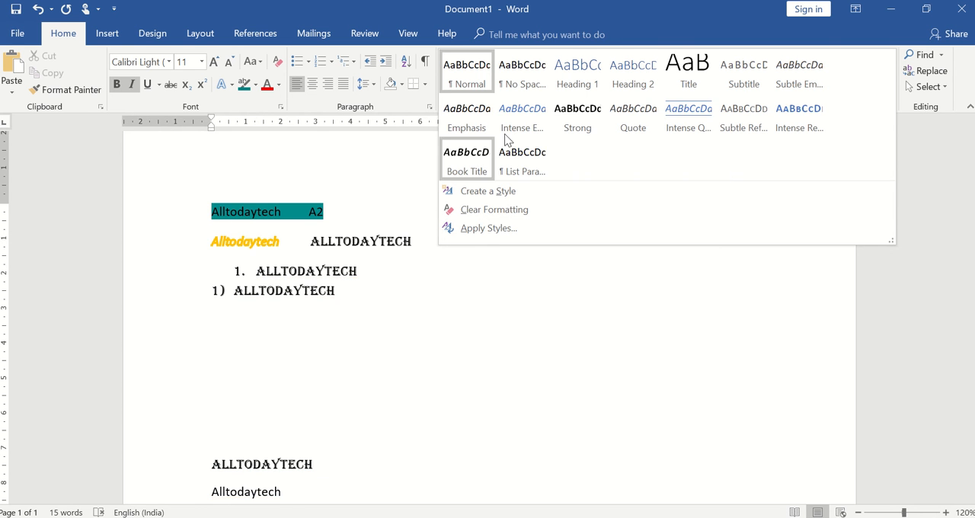
click(529, 438)
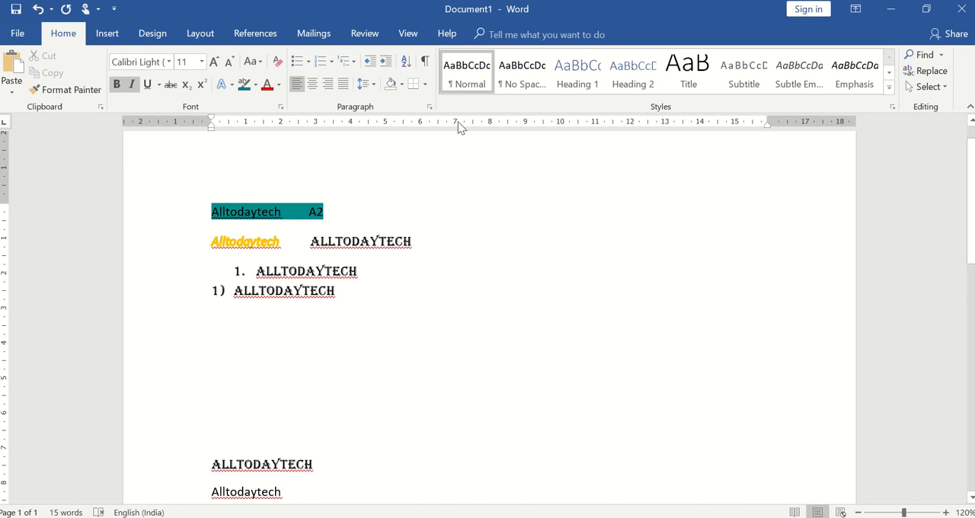
Step: Find "all" in the document and step forward through the matches to the first Algerian word below the blank lines
click(934, 58)
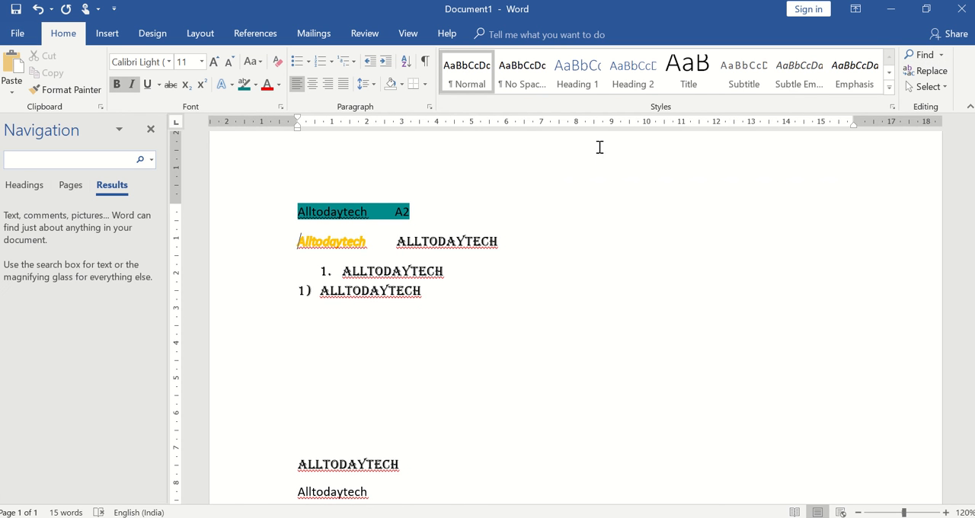
text(all)
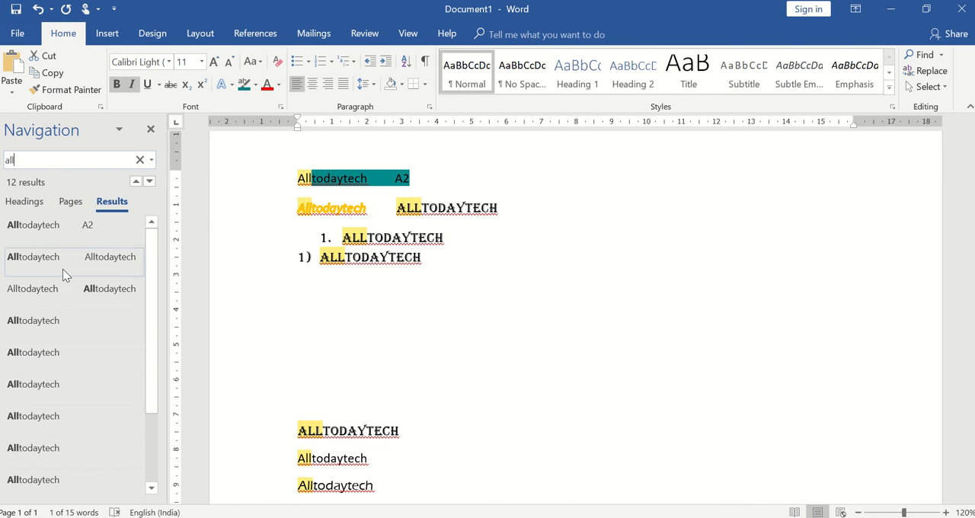
click(150, 183)
click(150, 182)
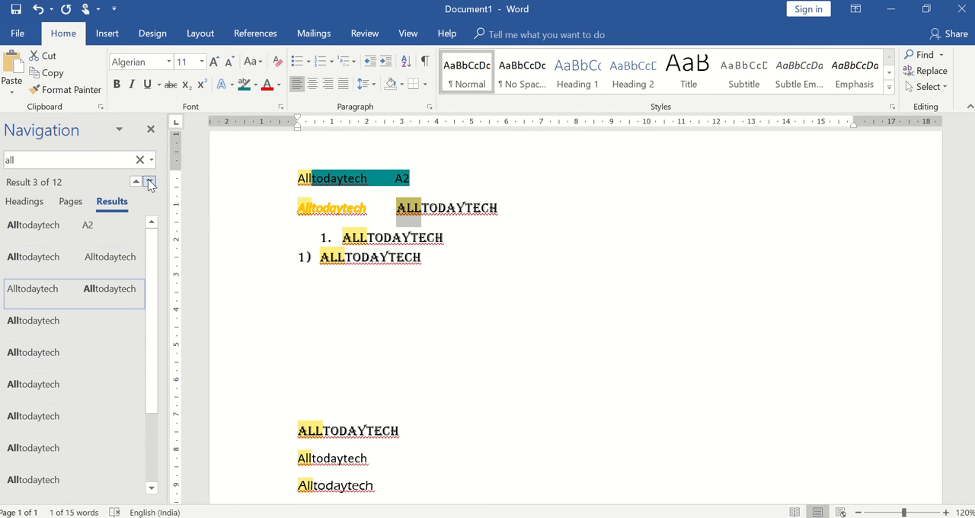
click(150, 182)
click(149, 182)
click(149, 182)
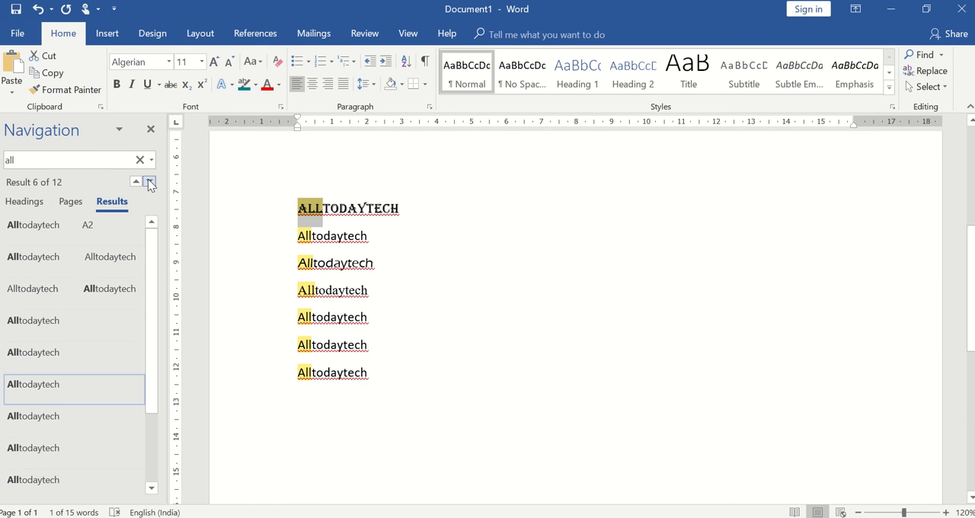
Step: Replace all occurrences of "All" with "all", continuing the search from the beginning of the document
click(924, 70)
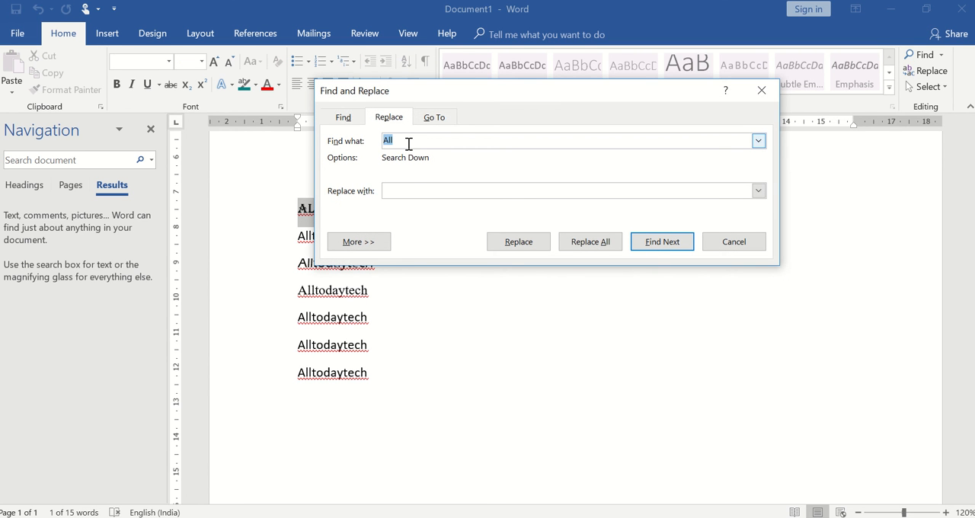
click(406, 194)
text(all)
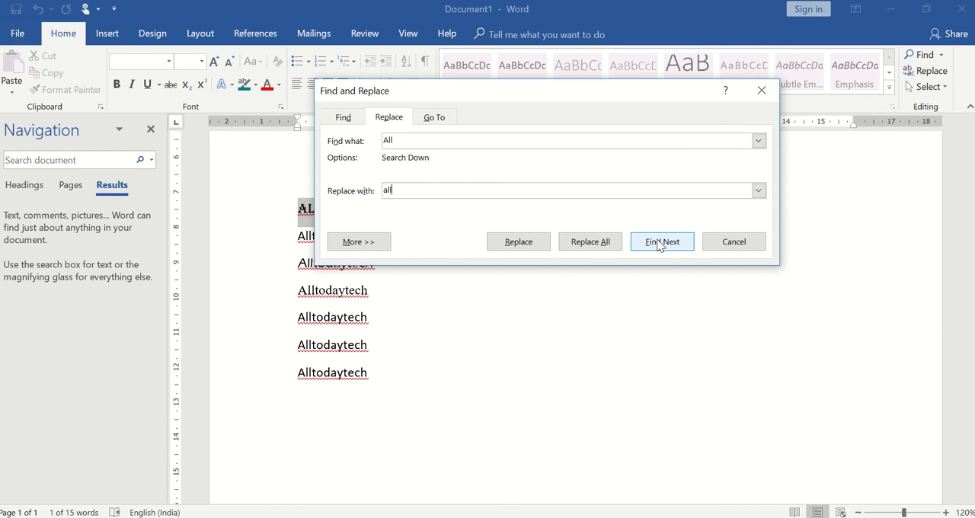
click(604, 242)
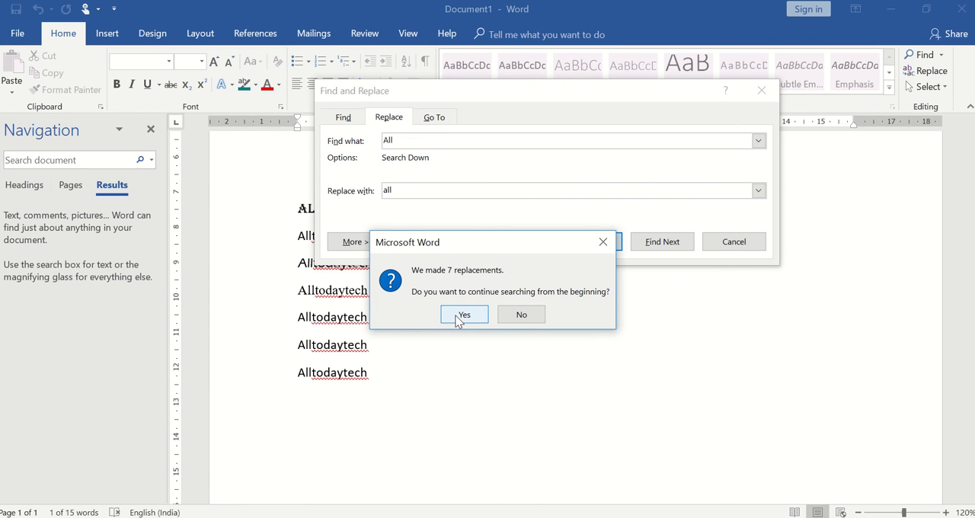
click(460, 316)
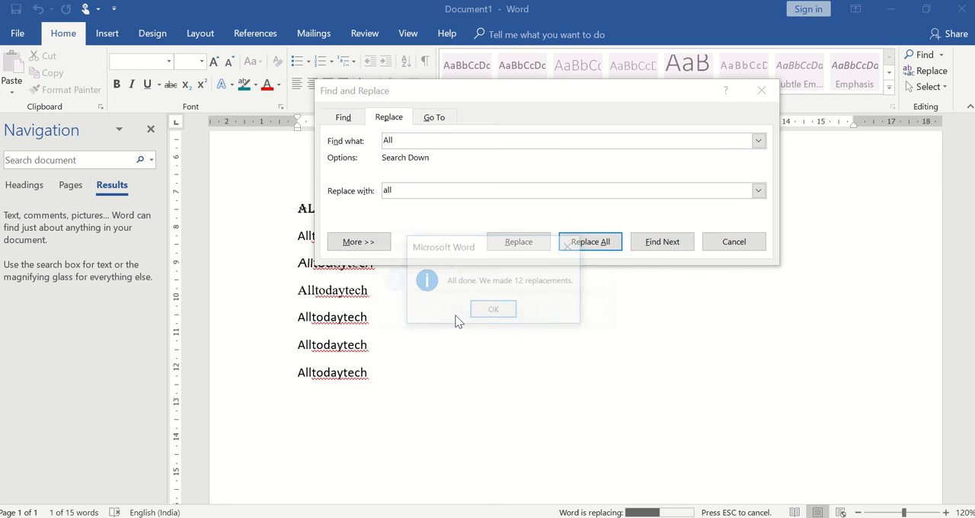
click(493, 310)
click(734, 242)
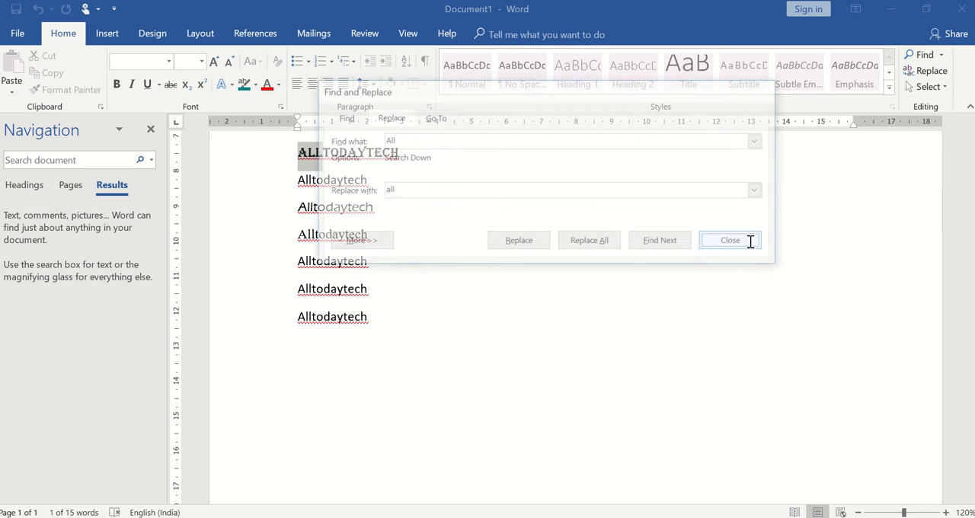
click(970, 121)
click(969, 124)
Step: Replace all occurrences of "All" with "today" throughout the document and close the find and replace dialog
click(970, 123)
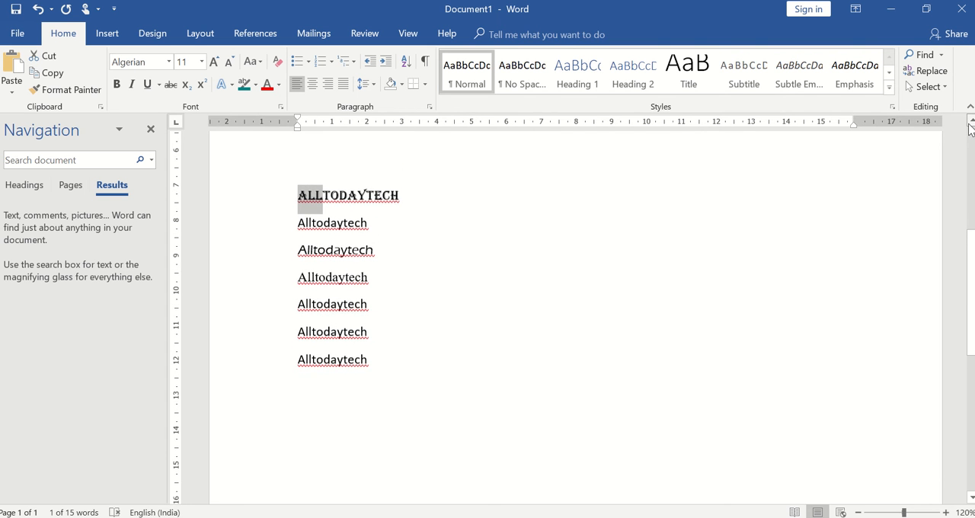
click(969, 124)
click(970, 124)
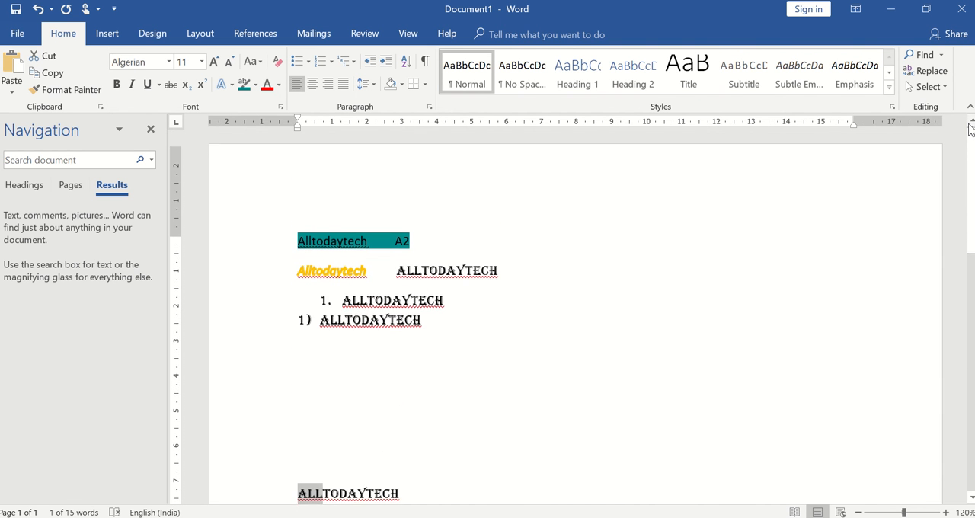
click(447, 279)
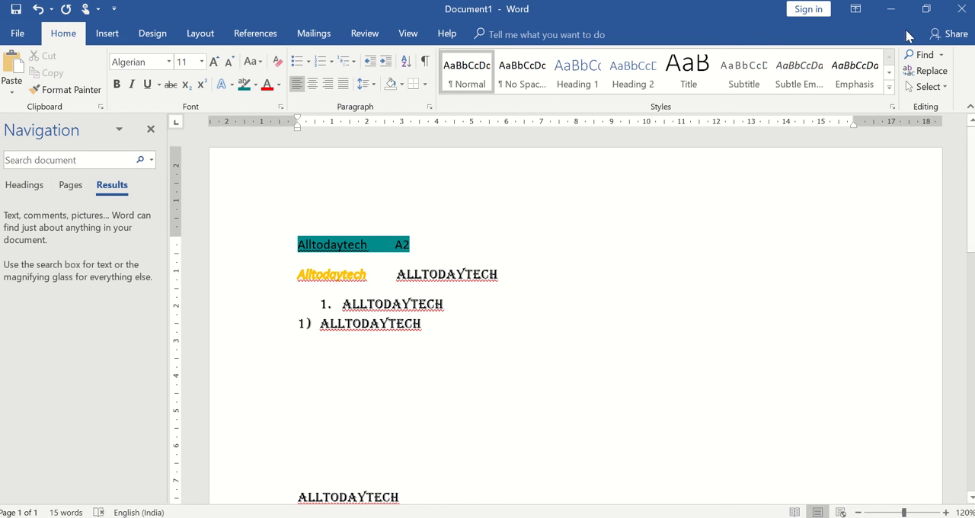
click(928, 70)
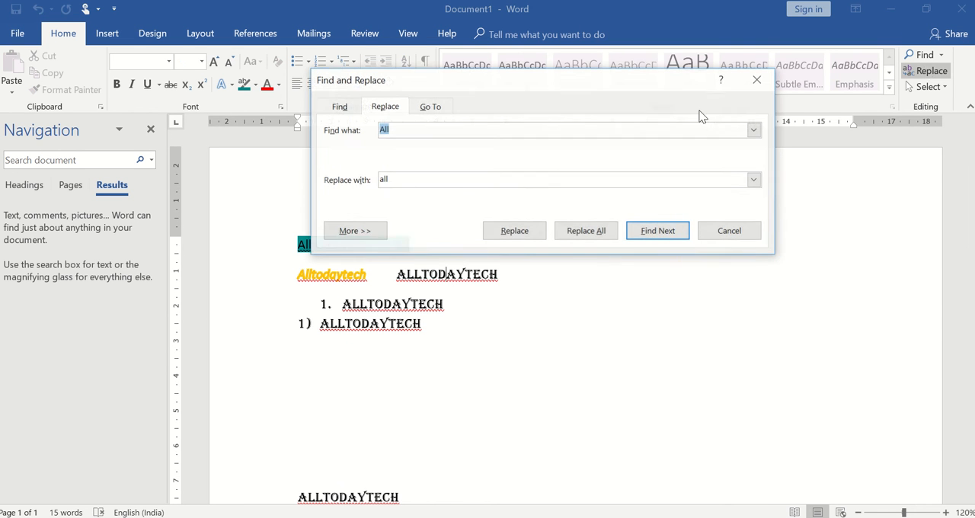
click(389, 178)
key(BackSpace)
key(BackSpace)
key(BackSpace)
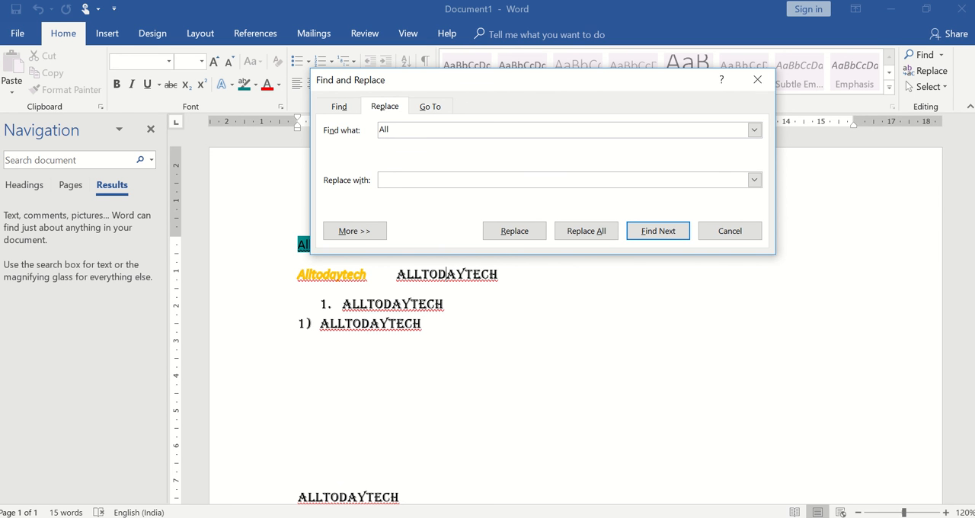
text(todaty)
click(586, 232)
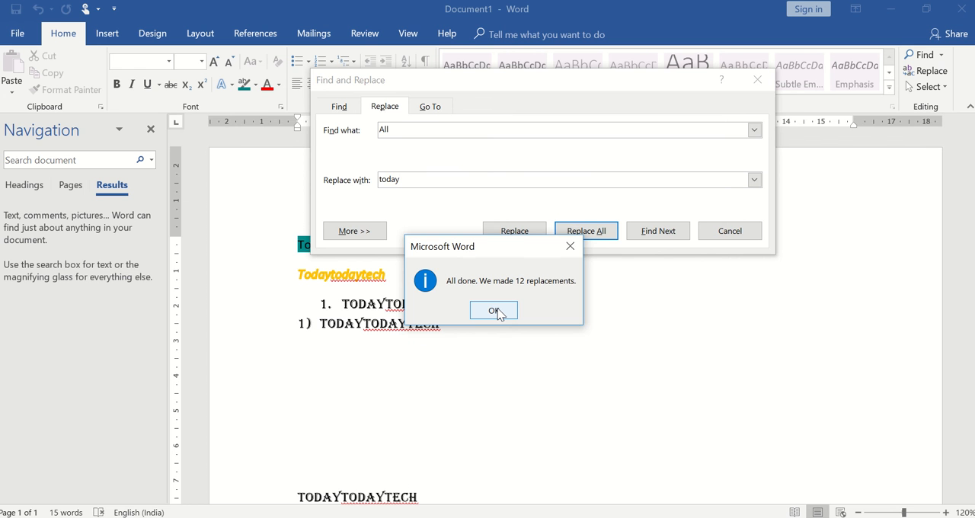
click(497, 310)
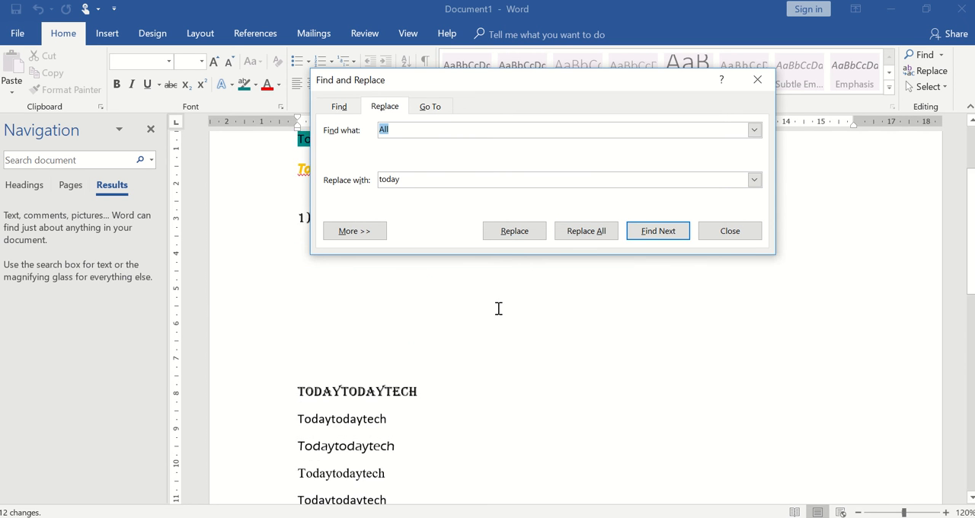
click(745, 237)
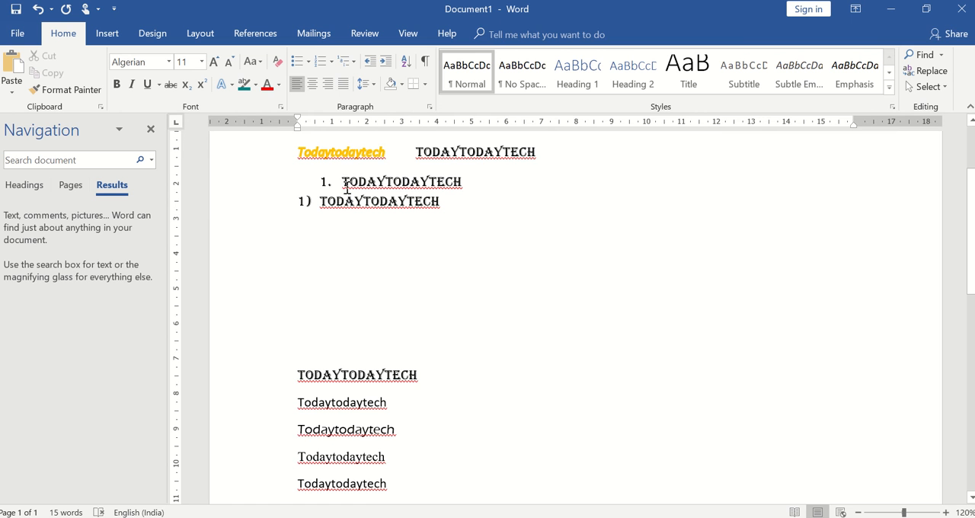
Step: Select the document's entire contents and try out the Select Objects mode
click(944, 87)
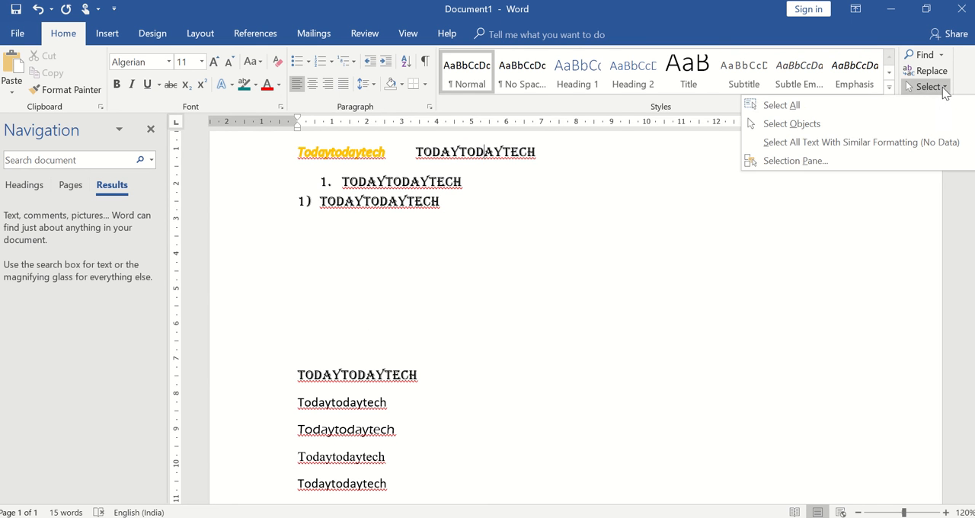
click(816, 105)
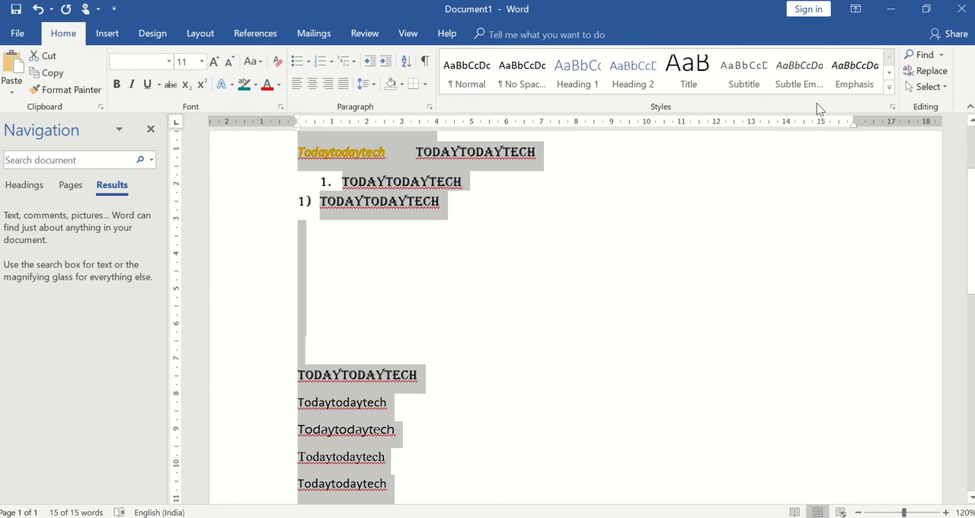
click(944, 87)
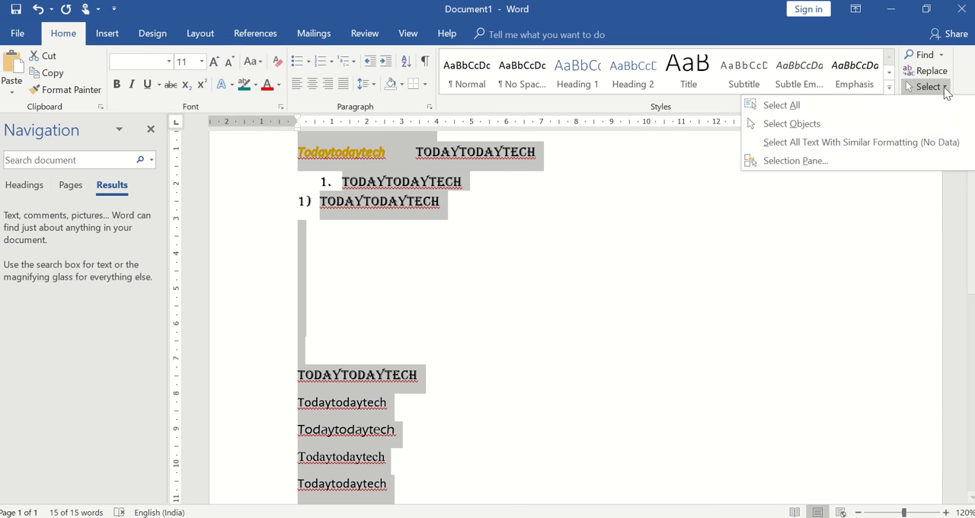
click(863, 122)
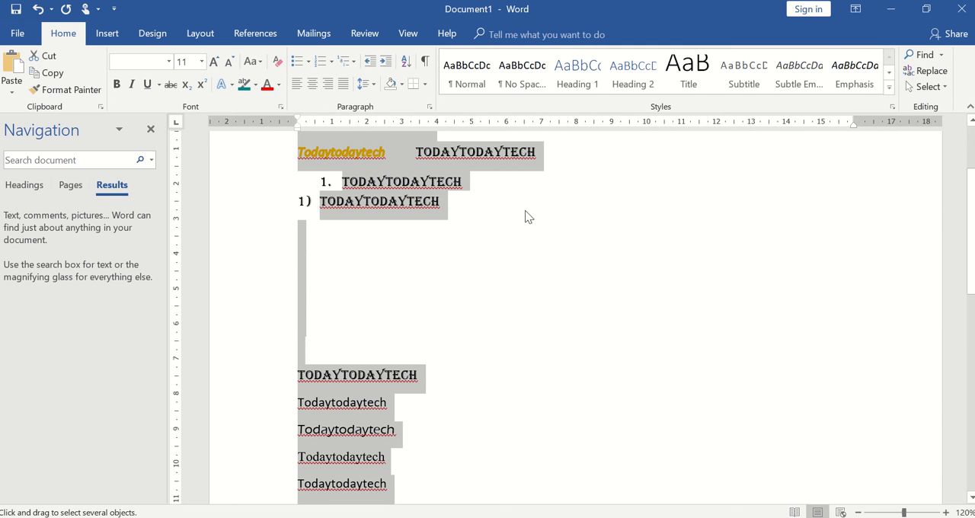
click(602, 207)
key(ctrl+a)
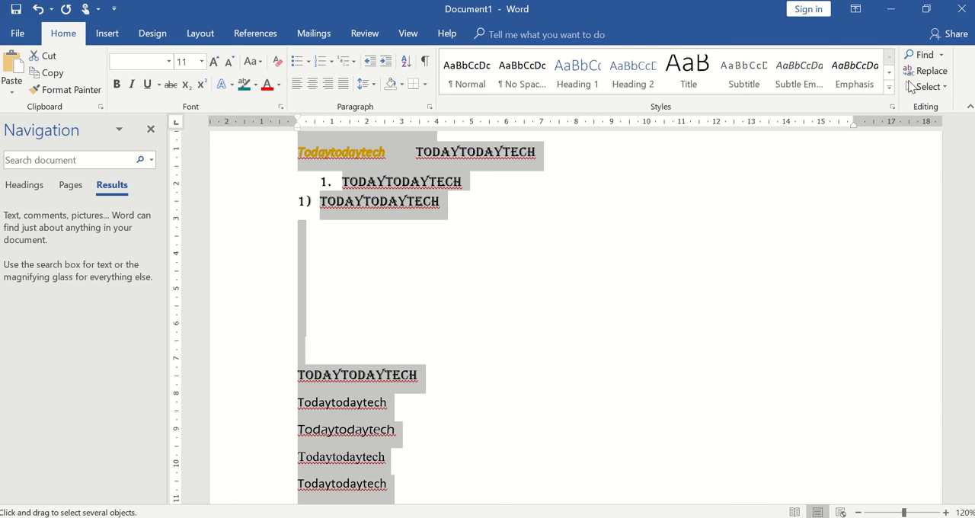
click(924, 86)
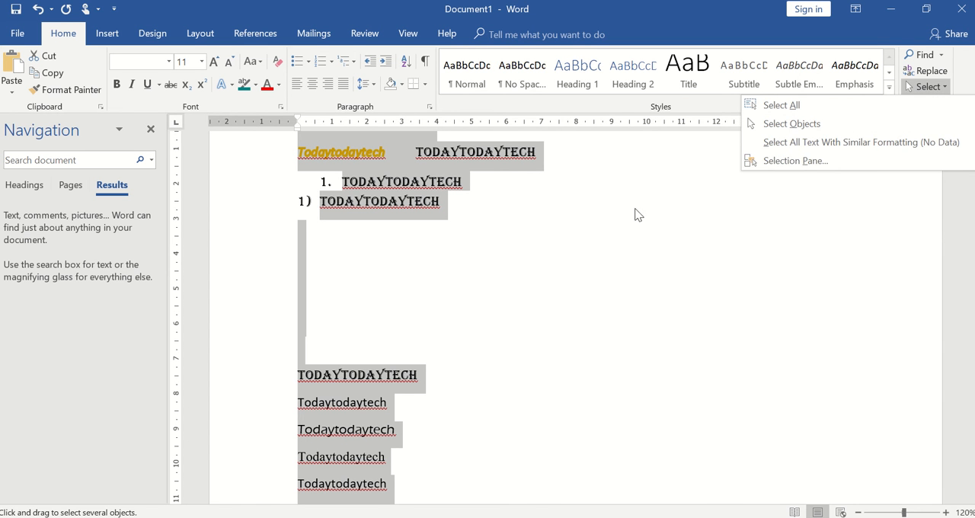
click(530, 275)
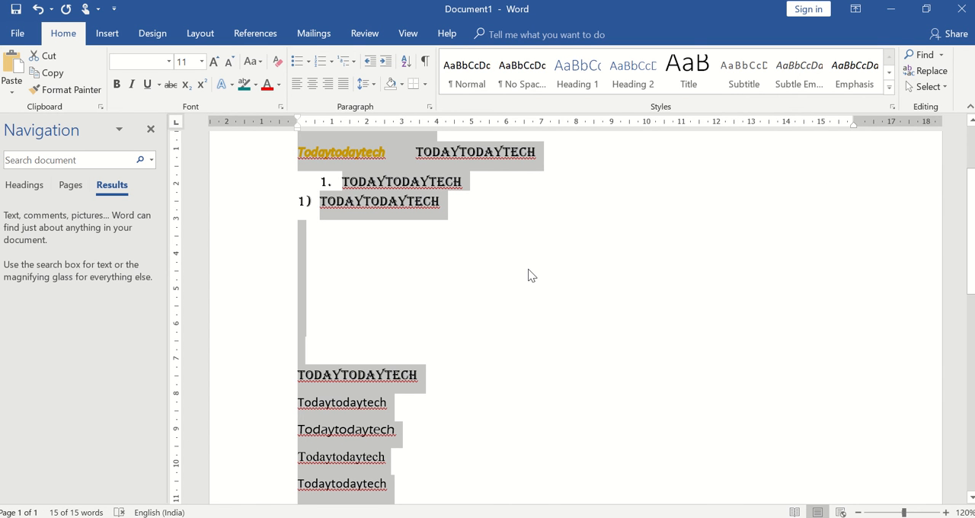
Step: Try the No Spacing style on the first blank line below the numbered items, and undo it
click(485, 226)
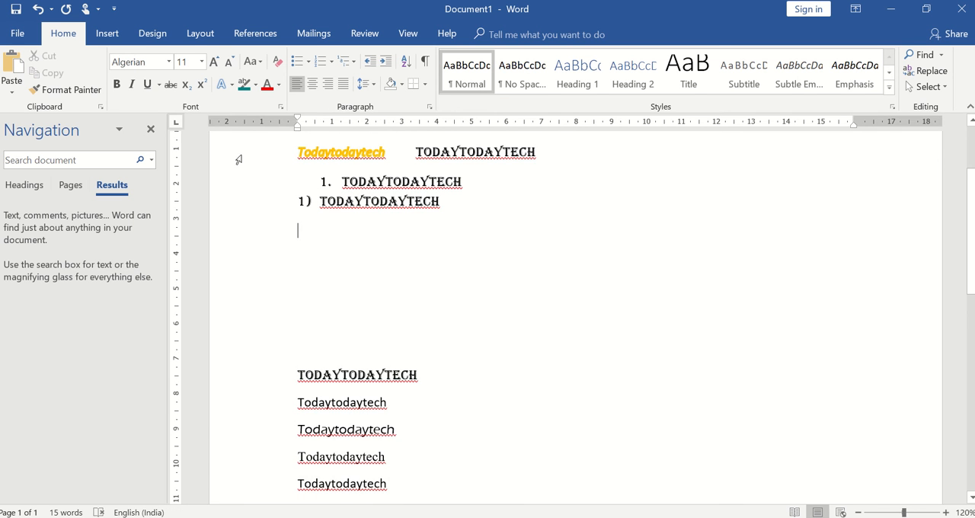
click(523, 71)
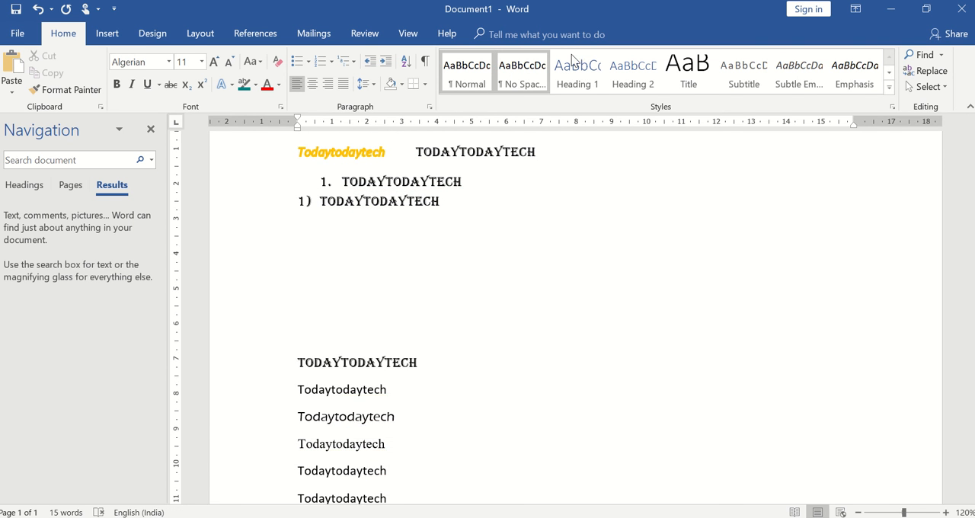
key(ctrl+z)
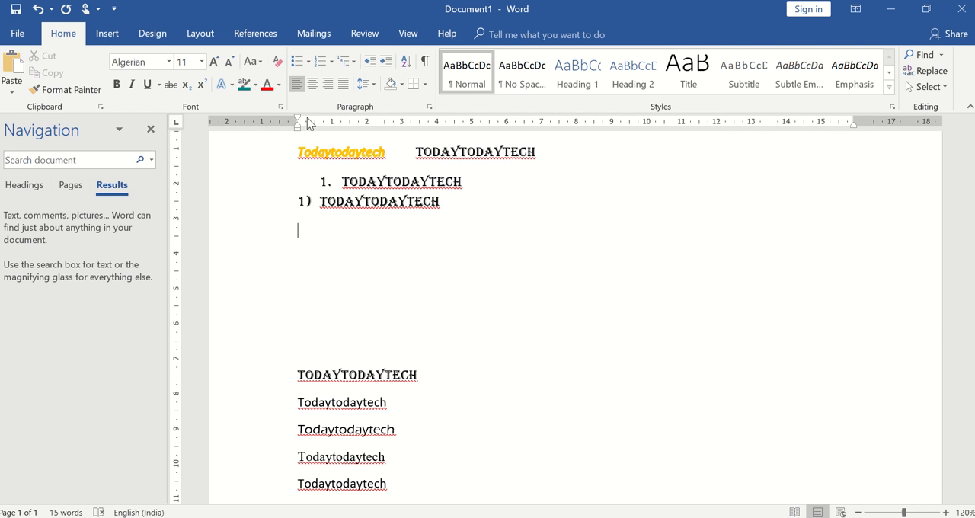
Step: Close the document navigation pane and return to the beginning of the document
click(150, 130)
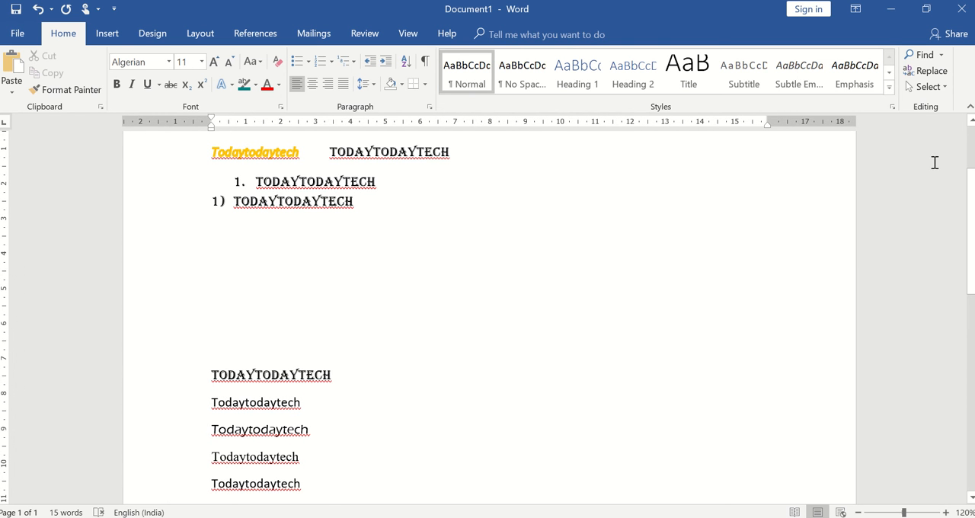
scroll(972, 141, up, 3)
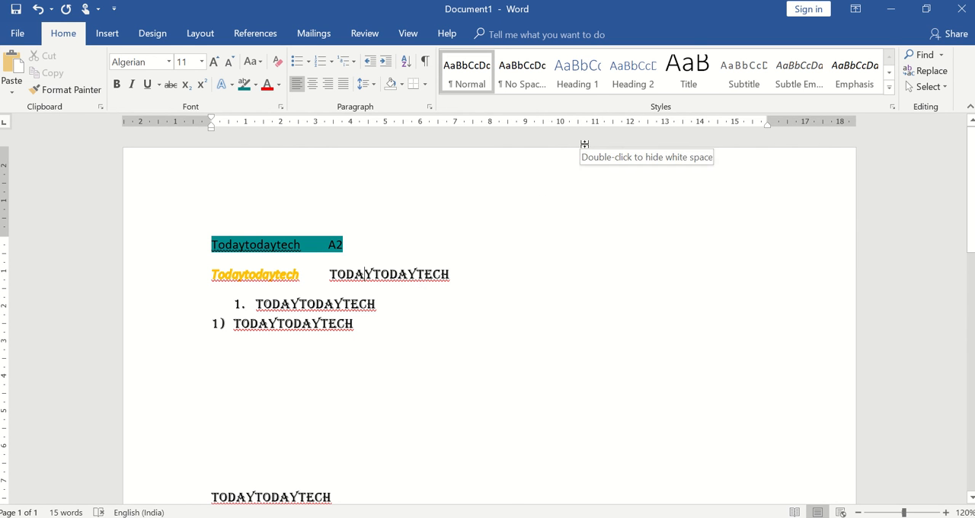
mouse_move(324, 0)
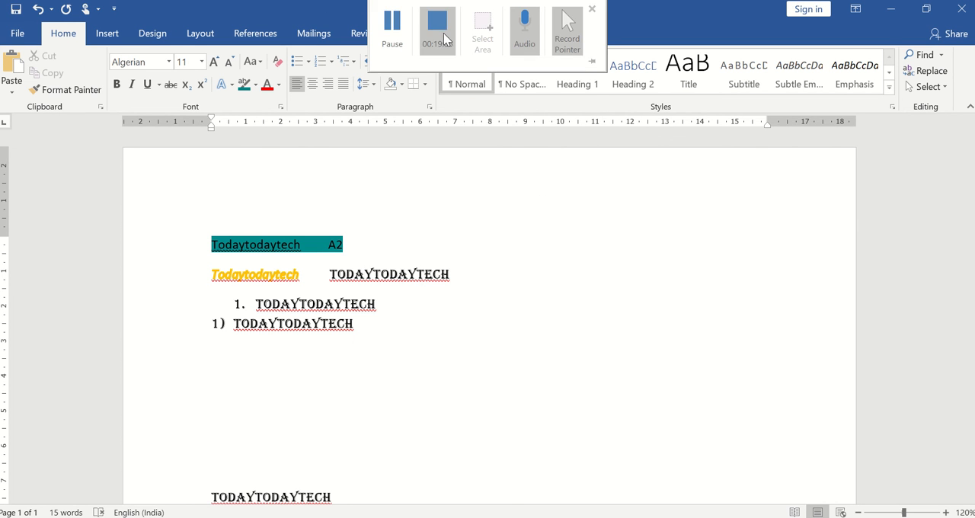